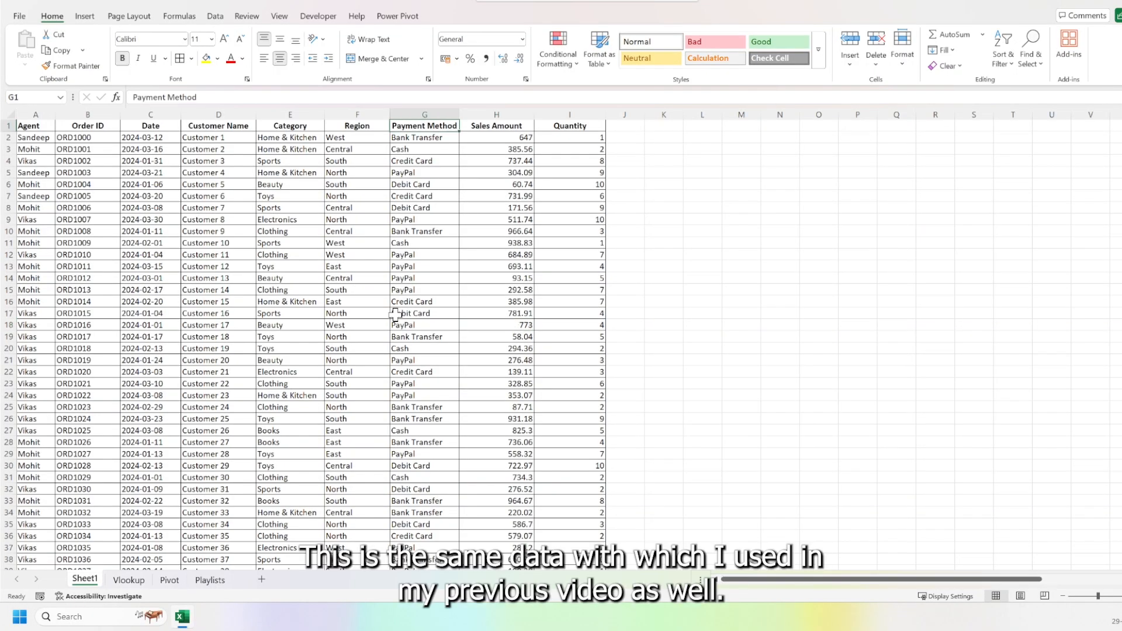
Look over the Vlookup and Pivot sheets and return to the sales table on Sheet1.
{"action": "key", "text": "ctrl+Left"}
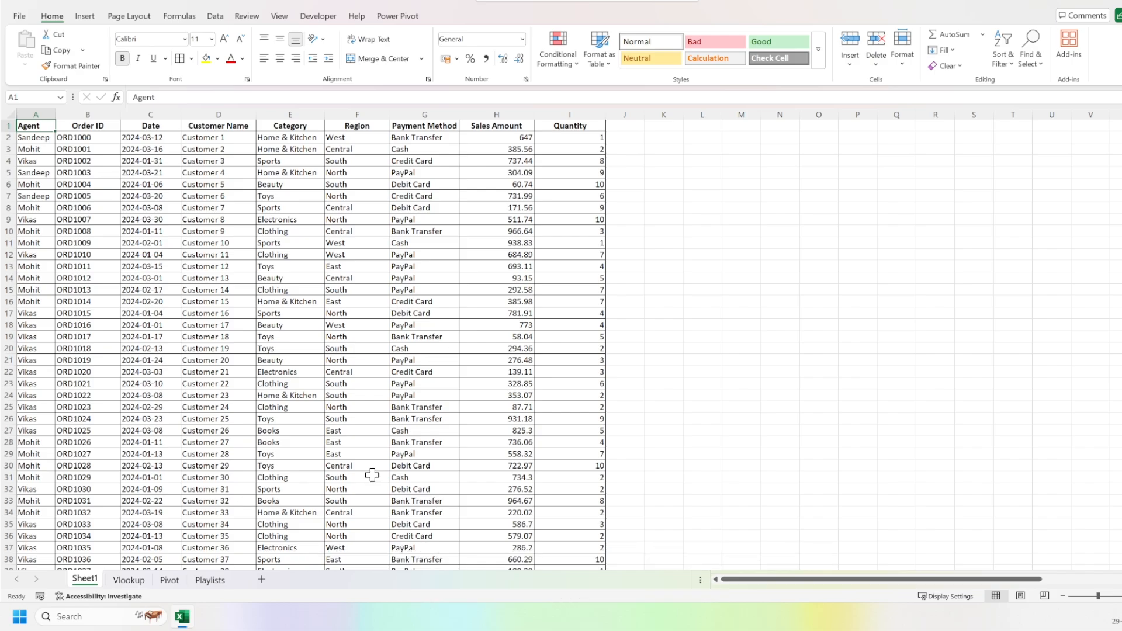
{"action": "left_click", "coordinate": [129, 580]}
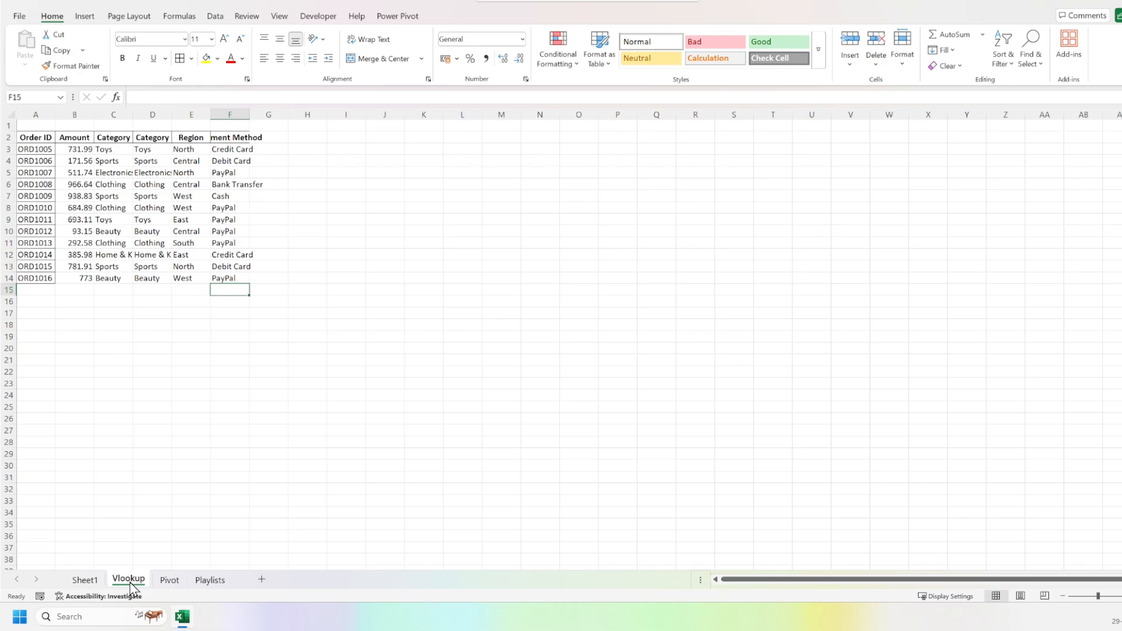
{"action": "left_click", "coordinate": [165, 582]}
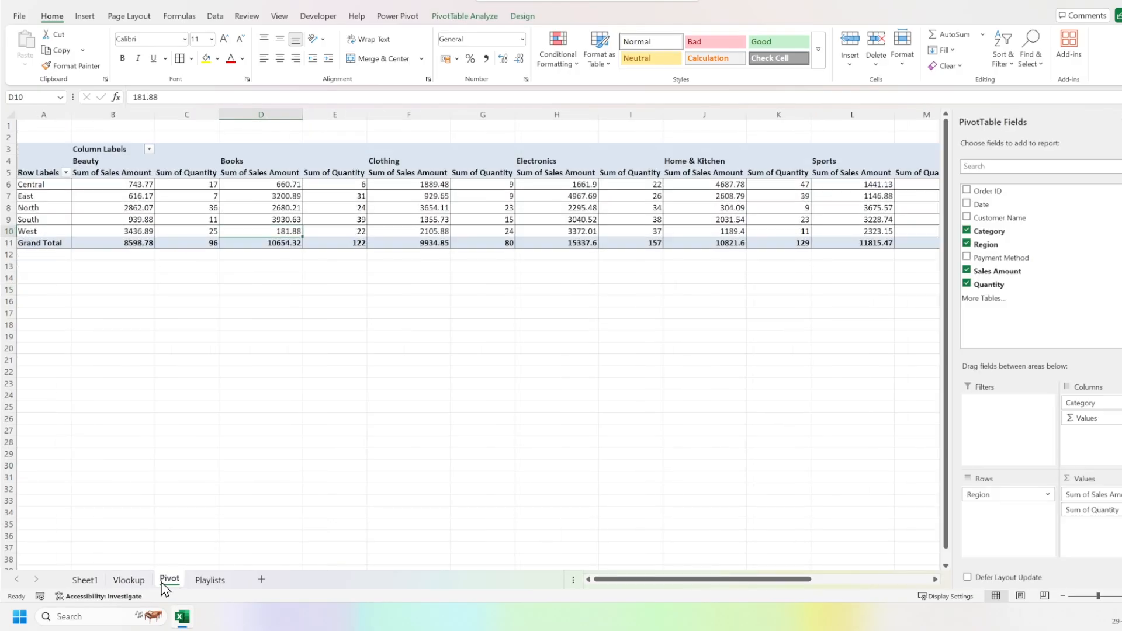
{"action": "left_click", "coordinate": [89, 582]}
{"action": "key", "text": "Right"}
{"action": "key", "text": "Right"}
{"action": "key", "text": "Right"}
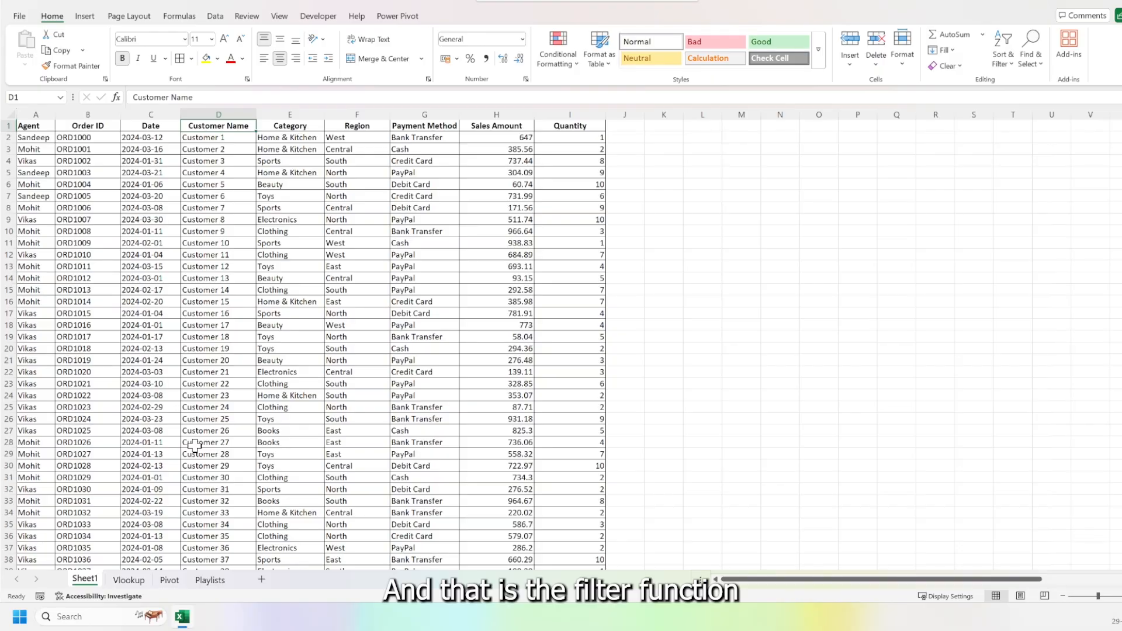
Turn on filters for the header row of the sales table on Sheet1.
{"action": "key", "text": "ctrl+Home"}
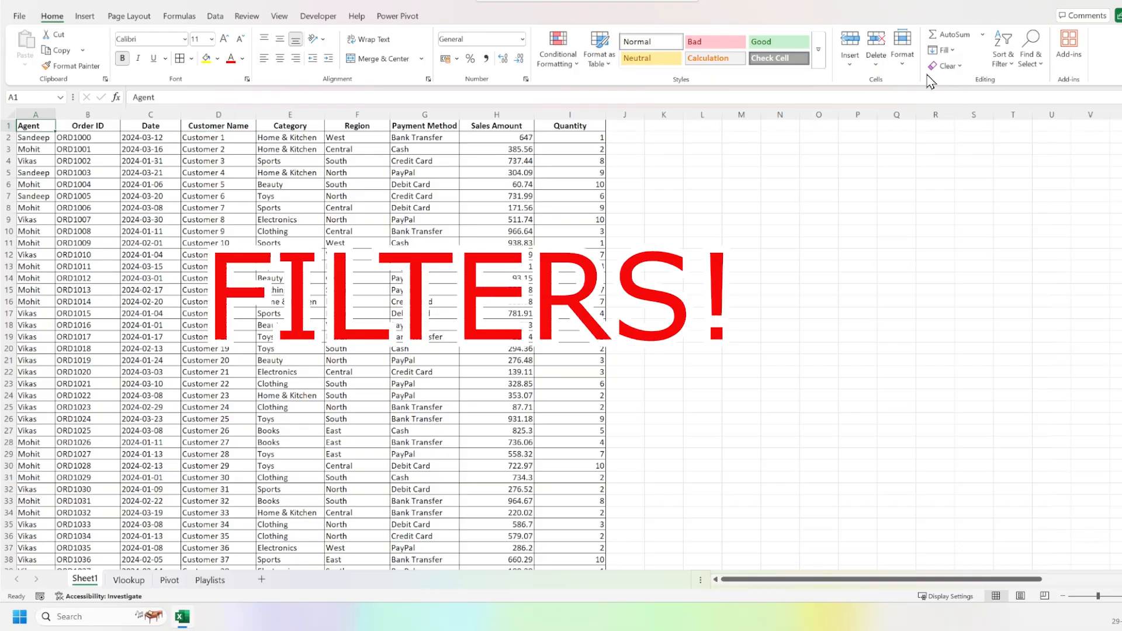
{"action": "left_click", "coordinate": [1004, 59]}
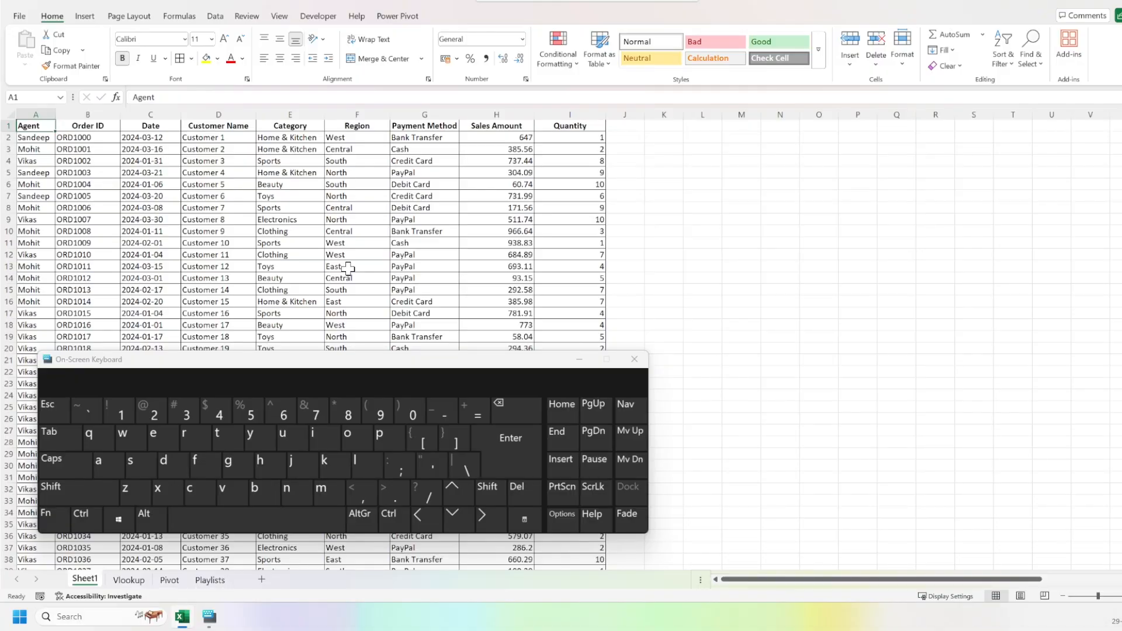
{"action": "key", "text": "ctrl+shift"}
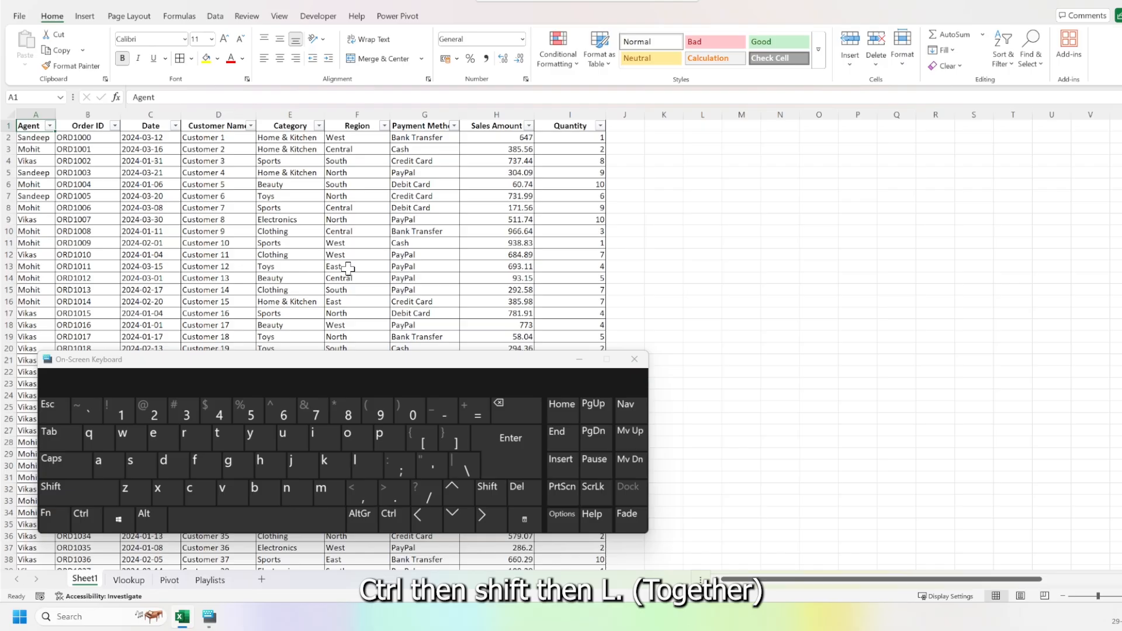
{"action": "key", "text": "ctrl+shift+l"}
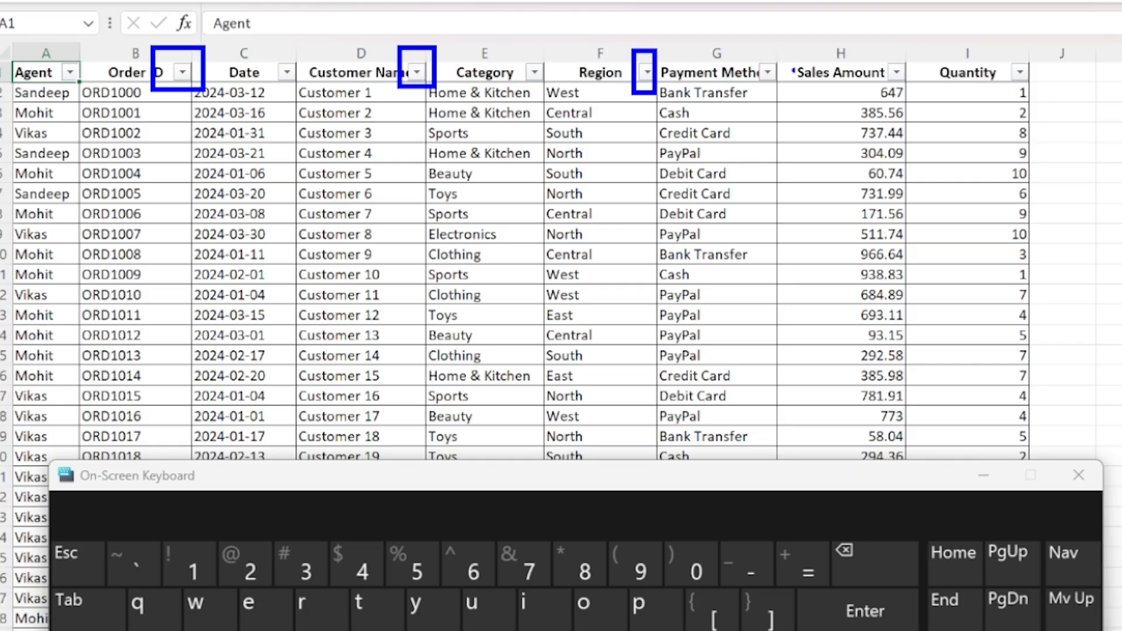
View the filter options of the Region column and dismiss them without filtering.
{"action": "left_click_drag", "start_coordinate": [747, 49], "coordinate": [781, 92]}
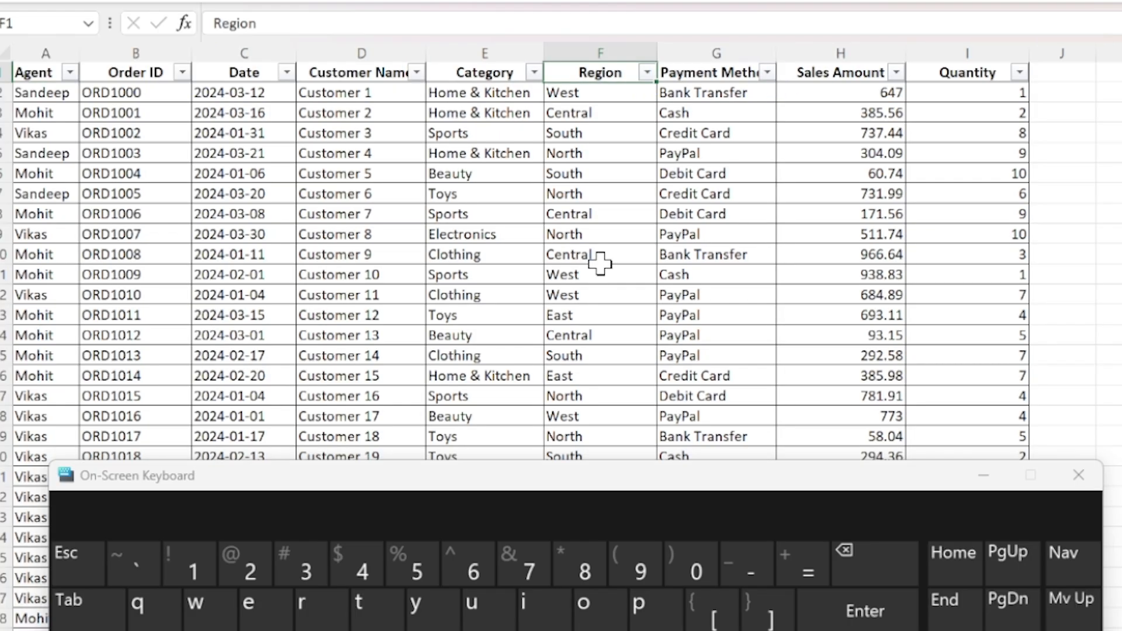
{"action": "key", "text": "alt+Down"}
{"action": "key", "text": "Down"}
{"action": "key", "text": "Down"}
{"action": "key", "text": "Down"}
{"action": "key", "text": "Down"}
{"action": "key", "text": "Down"}
{"action": "key", "text": "Down"}
{"action": "key", "text": "Down"}
{"action": "key", "text": "Down"}
{"action": "key", "text": "Down"}
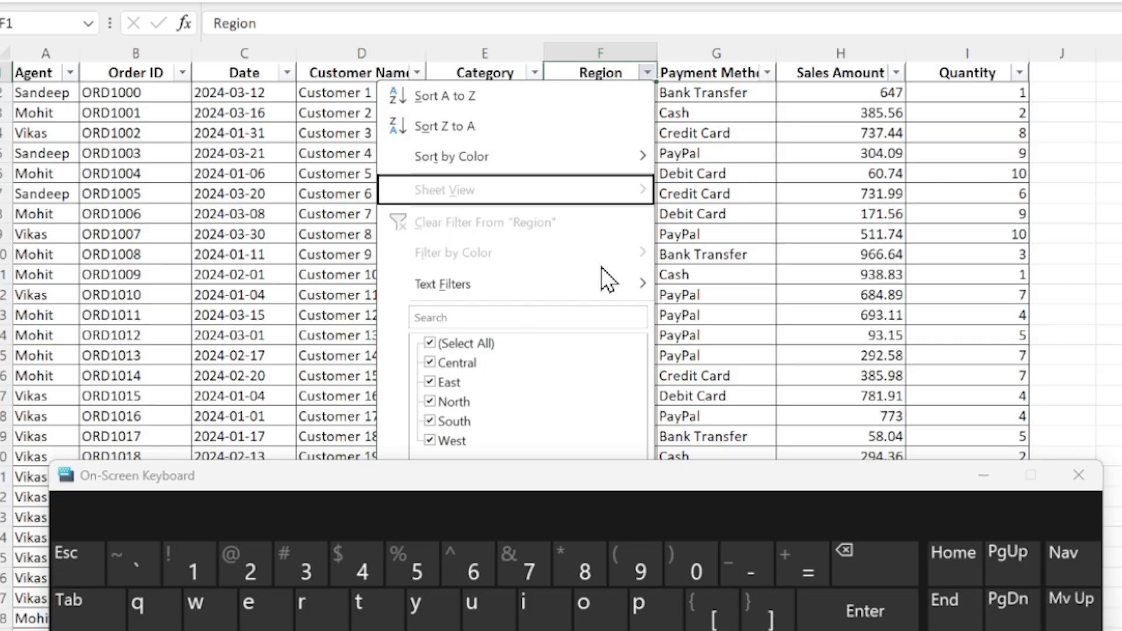
{"action": "key", "text": "Escape"}
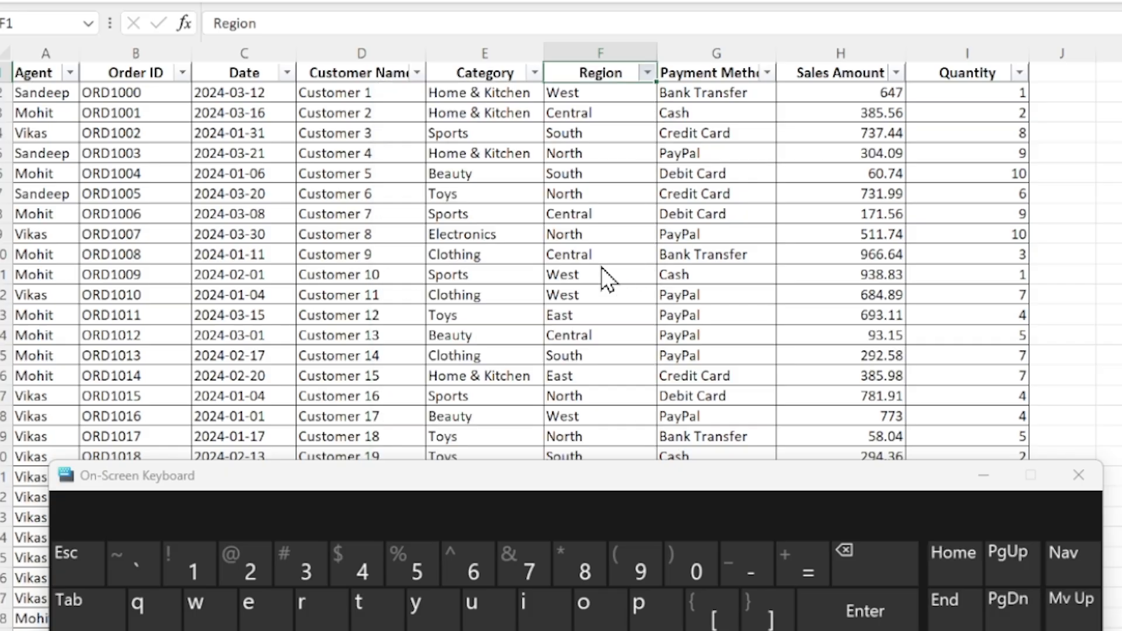
{"action": "left_click", "coordinate": [648, 74]}
{"action": "left_click", "coordinate": [702, 232]}
View the filter options of the Payment Method column and dismiss them without filtering.
{"action": "key", "text": "Right"}
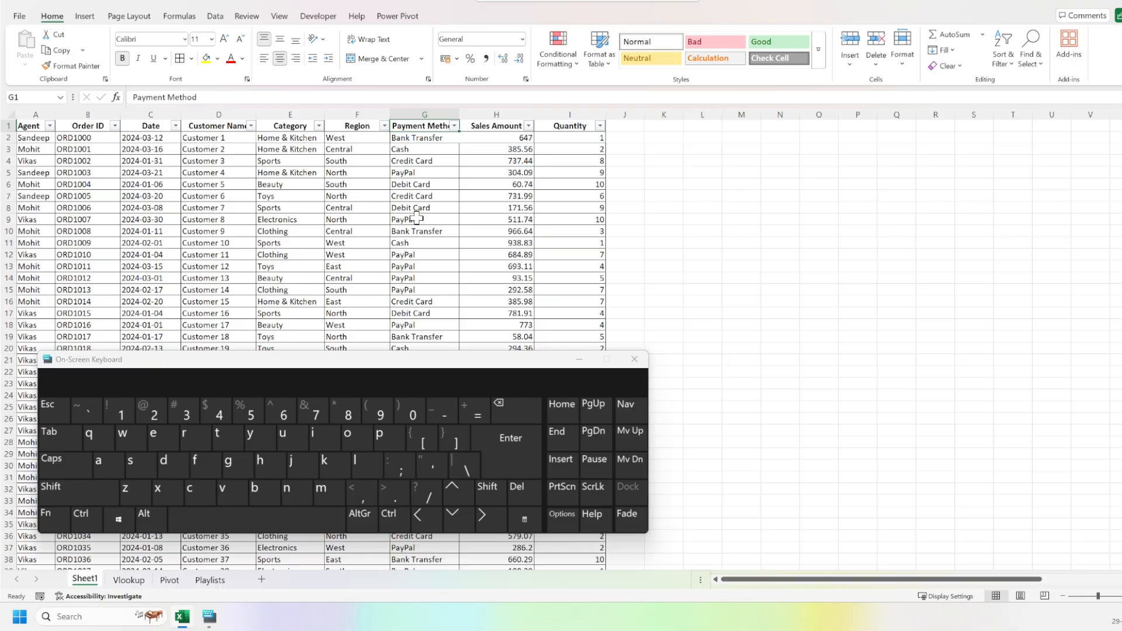
{"action": "key", "text": "alt+Down"}
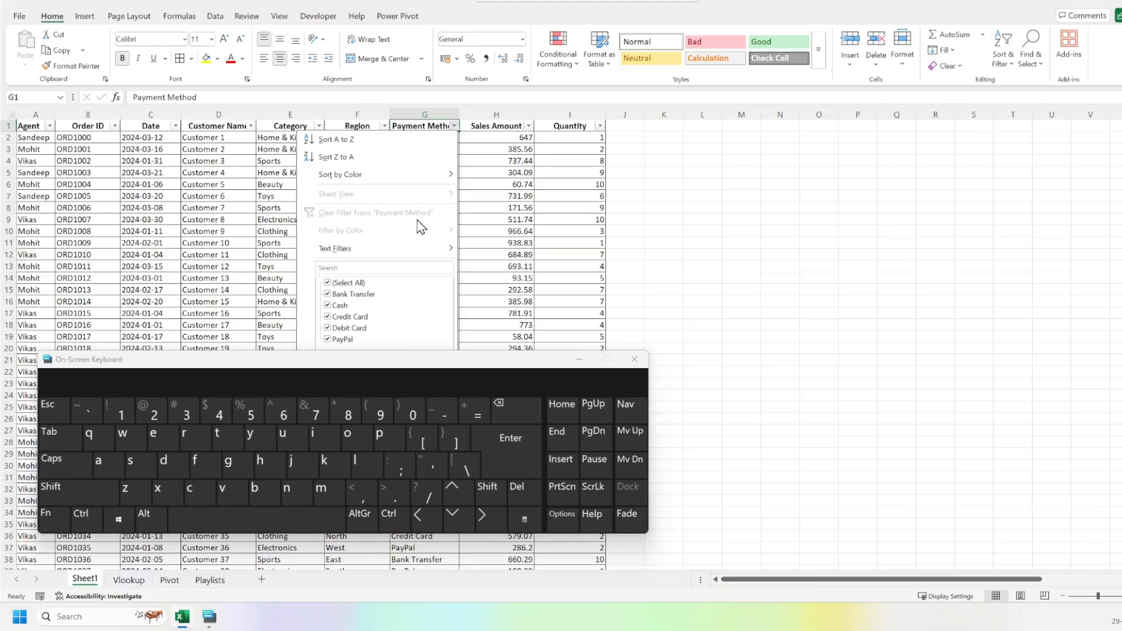
{"action": "key", "text": "Escape"}
Filter the Agent column to show only the first-listed agent's records.
{"action": "key", "text": "ctrl+Left"}
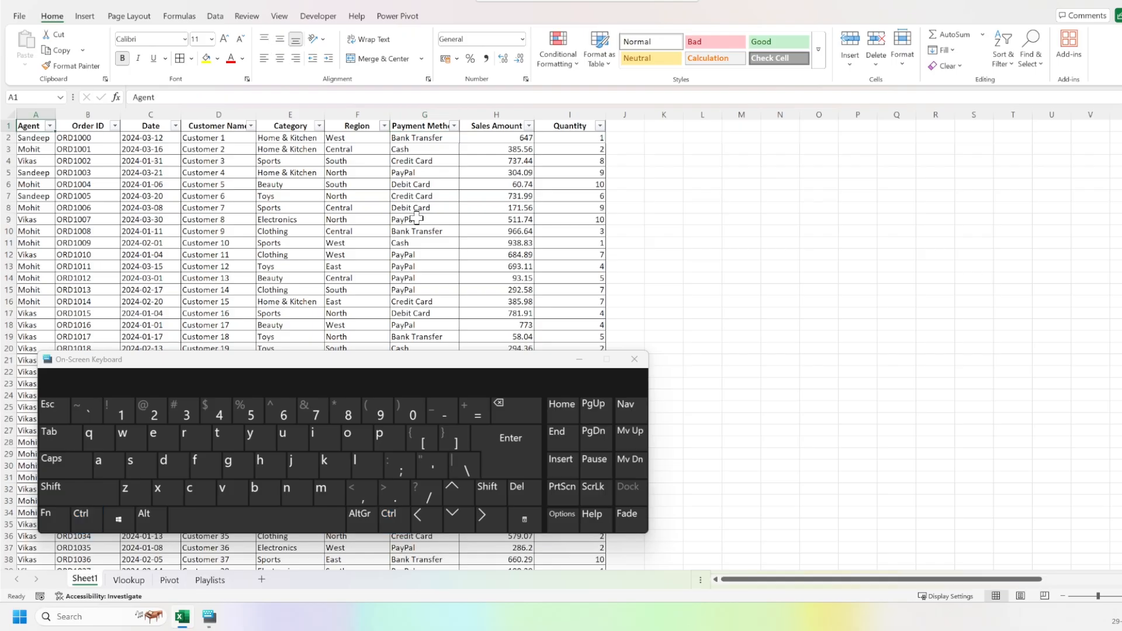
{"action": "key", "text": "alt+Down"}
{"action": "key", "text": "Down"}
{"action": "key", "text": "Down"}
{"action": "key", "text": "Down"}
{"action": "key", "text": "Down"}
{"action": "key", "text": "Down"}
{"action": "key", "text": "Down"}
{"action": "key", "text": "Down"}
{"action": "key", "text": "Down"}
{"action": "key", "text": "Down"}
{"action": "key", "text": "Down"}
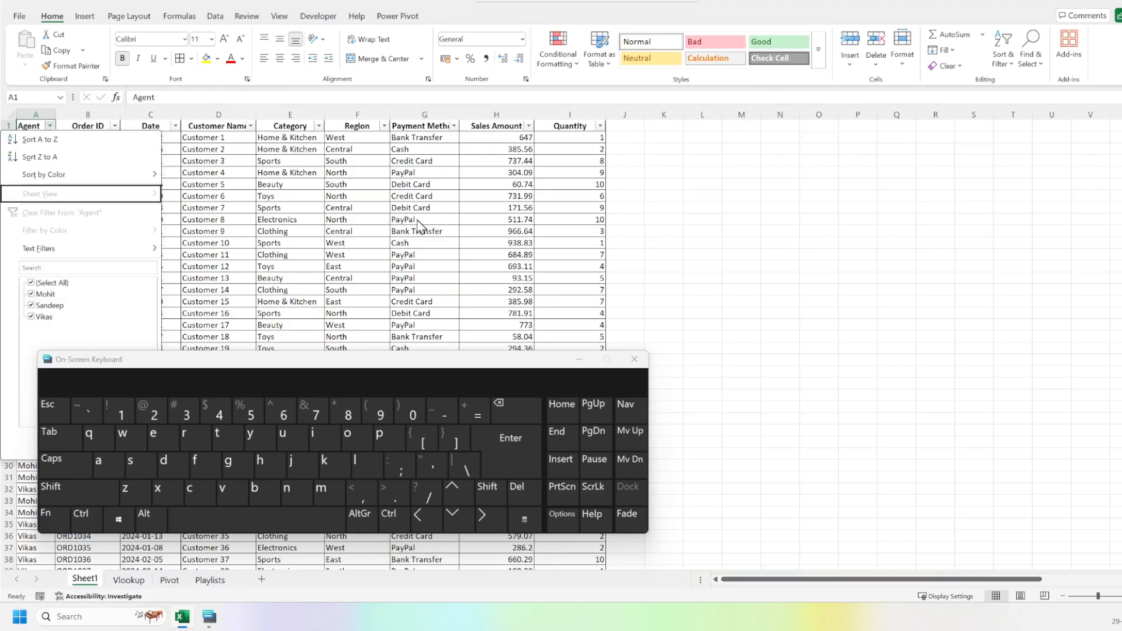
{"action": "key", "text": "Up"}
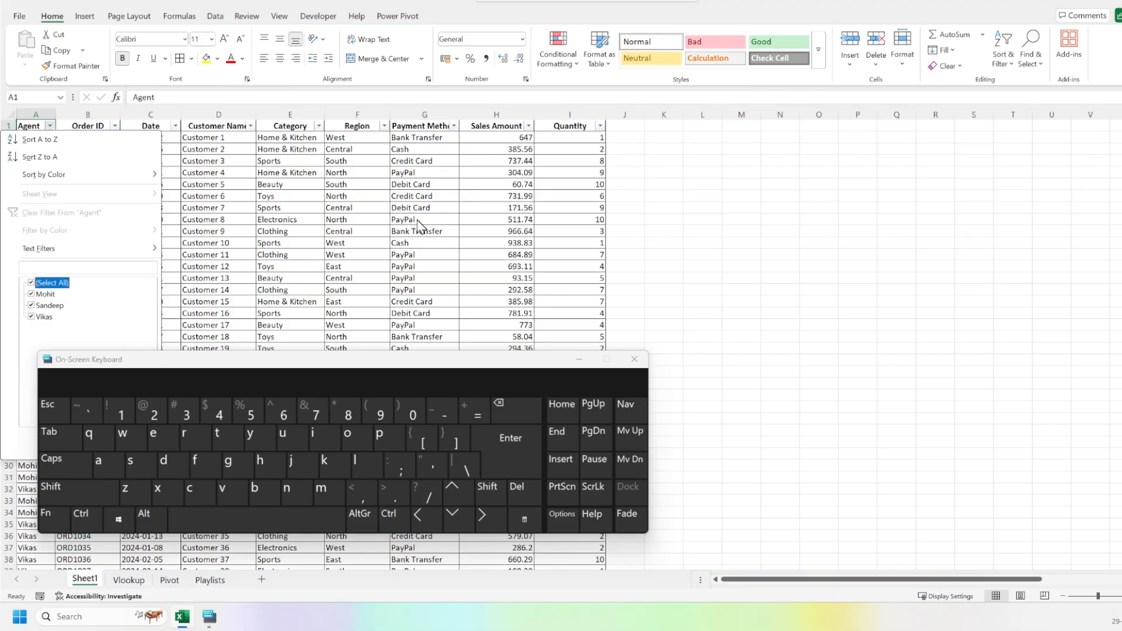
{"action": "key", "text": "Down"}
{"action": "key", "text": "Return"}
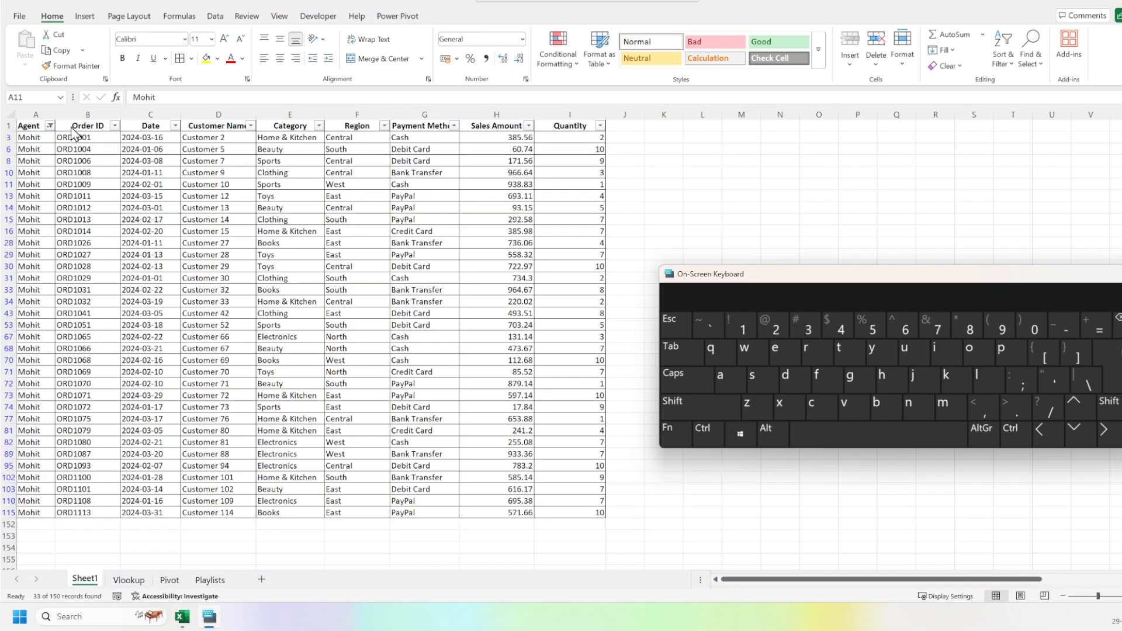
Clear the Agent column filter by reselecting all agents.
{"action": "left_click", "coordinate": [24, 137]}
{"action": "key", "text": "Up"}
{"action": "key", "text": "alt+Down"}
{"action": "key", "text": "Down"}
{"action": "key", "text": "Down"}
{"action": "key", "text": "Down"}
{"action": "key", "text": "Down"}
{"action": "key", "text": "Down"}
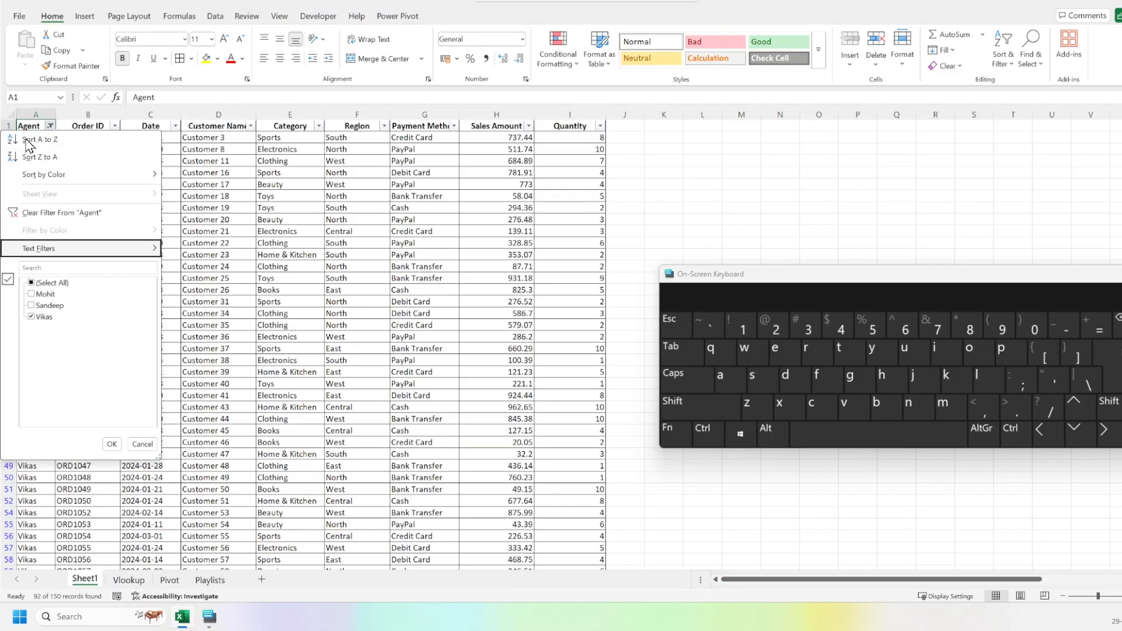
{"action": "key", "text": "Down"}
{"action": "key", "text": "Down"}
{"action": "key", "text": "space"}
{"action": "key", "text": "Return"}
{"action": "key", "text": "Down"}
{"action": "key", "text": "Down"}
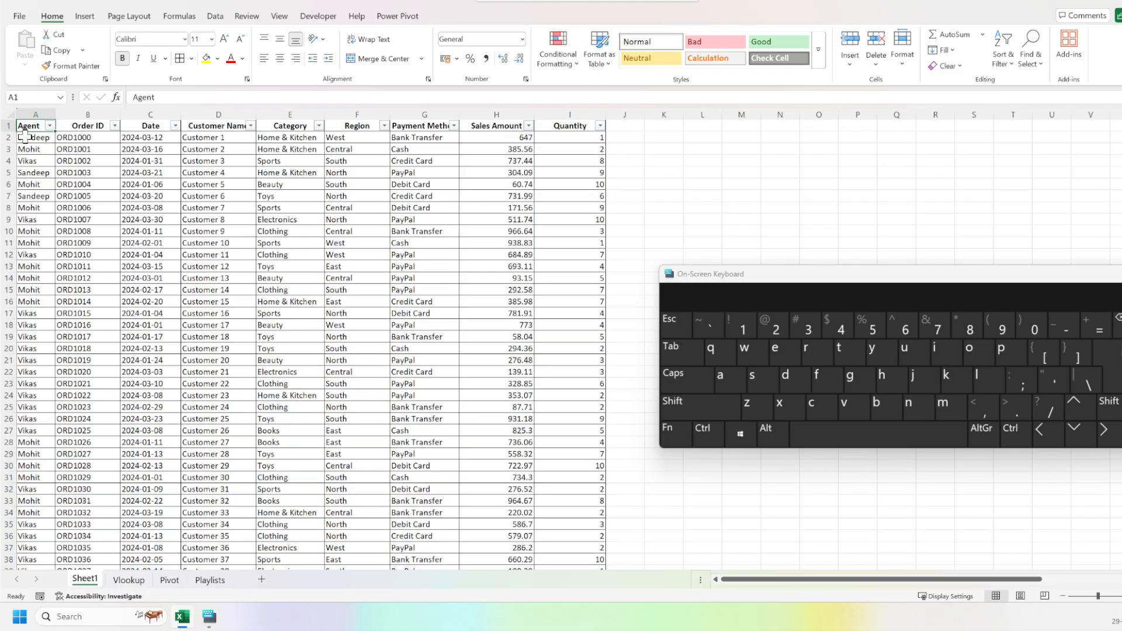
Filter the Region column to show only Central.
{"action": "key", "text": "Right"}
{"action": "key", "text": "Right"}
{"action": "key", "text": "Right"}
{"action": "key", "text": "Right"}
{"action": "key", "text": "Right"}
{"action": "key", "text": "Up"}
{"action": "key", "text": "Up"}
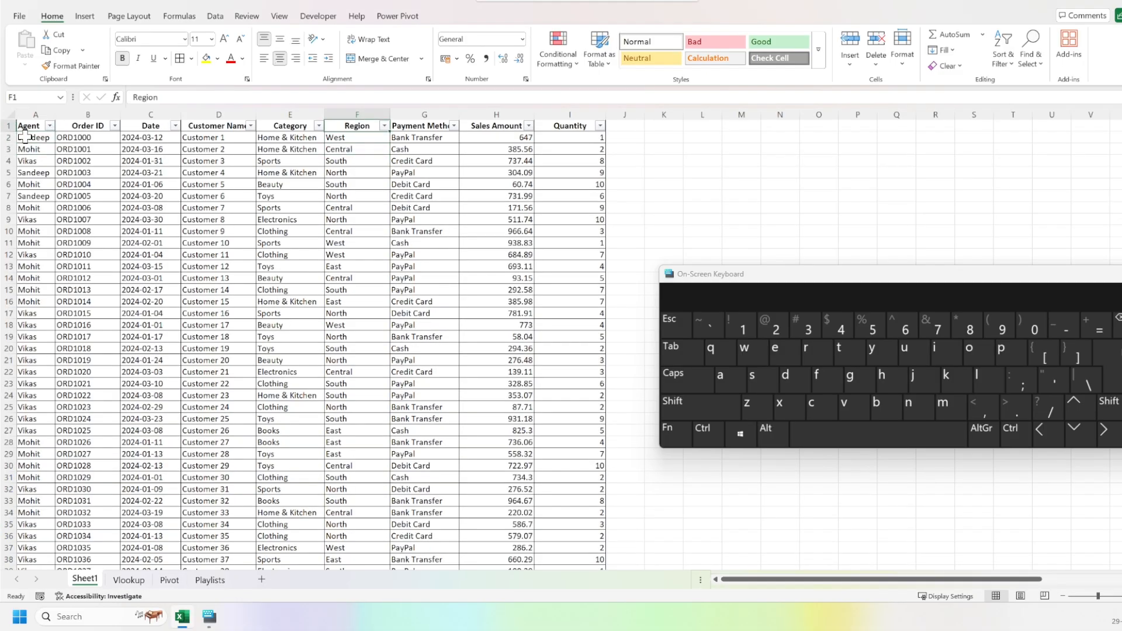
{"action": "key", "text": "alt+Down"}
{"action": "key", "text": "Down"}
{"action": "key", "text": "Down"}
{"action": "key", "text": "Down"}
{"action": "key", "text": "Down"}
{"action": "key", "text": "Down"}
{"action": "key", "text": "Down"}
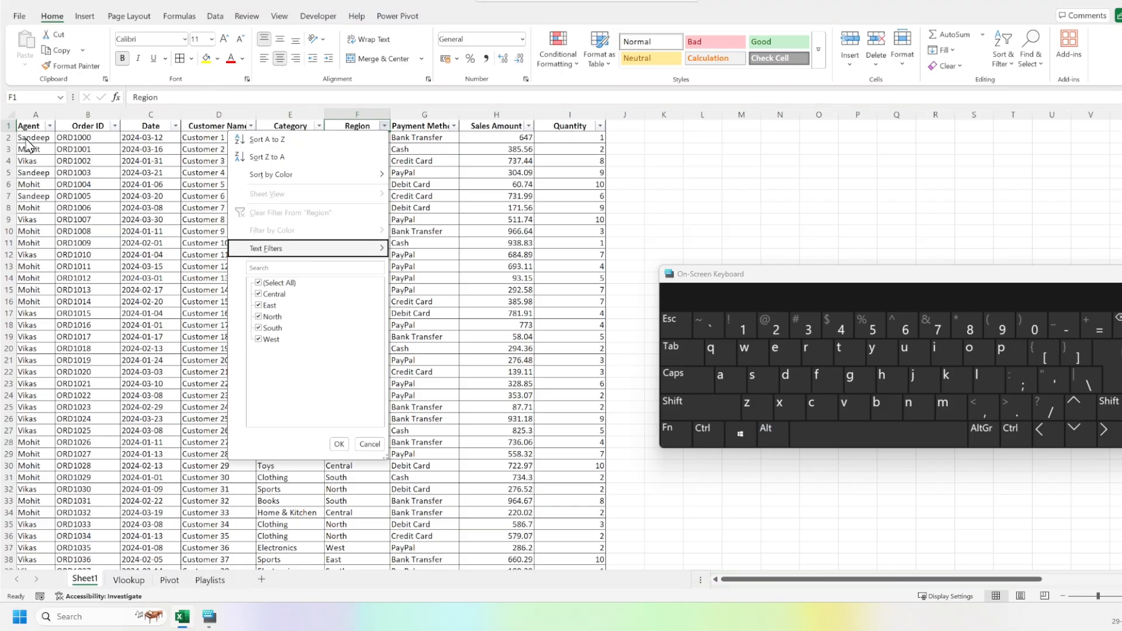
{"action": "key", "text": "space"}
{"action": "key", "text": "Down"}
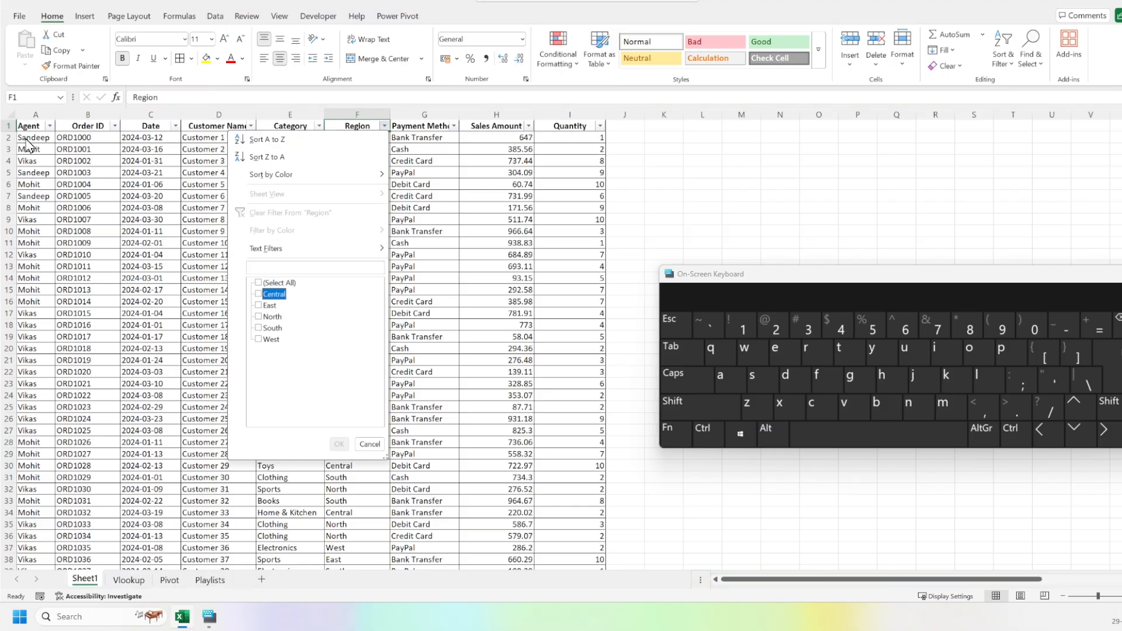
{"action": "key", "text": "space"}
{"action": "key", "text": "Tab"}
{"action": "key", "text": "Return"}
{"action": "key", "text": "Up"}
{"action": "key", "text": "Up"}
{"action": "key", "text": "Up"}
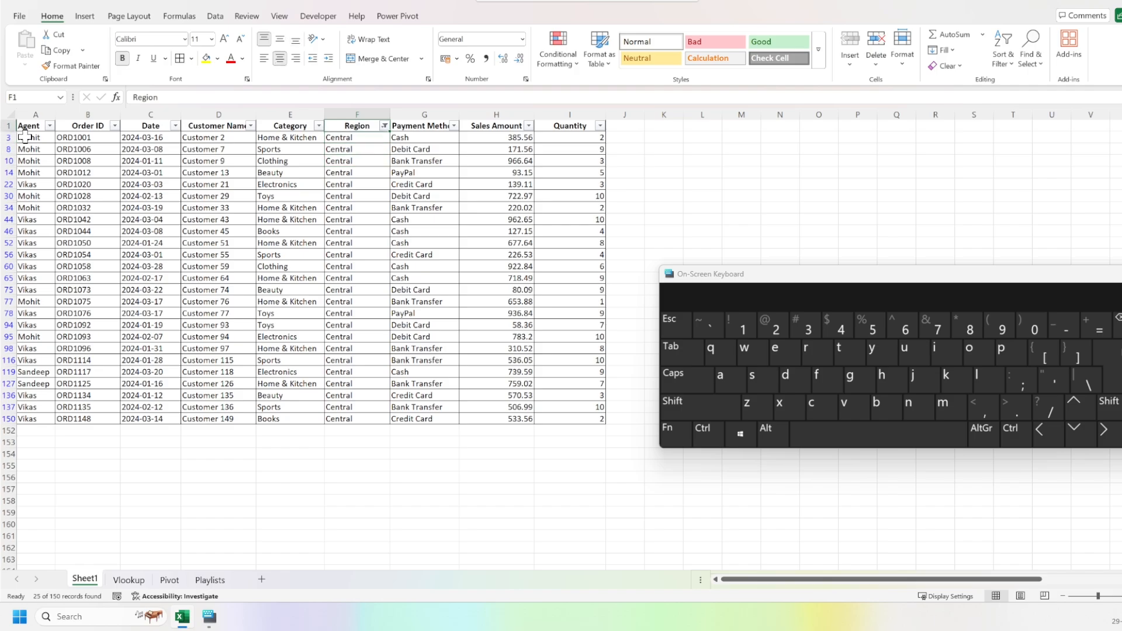
Clear the Region column filter by reselecting all regions.
{"action": "key", "text": "alt+Down"}
{"action": "key", "text": "Down"}
{"action": "key", "text": "Down"}
{"action": "key", "text": "Down"}
{"action": "key", "text": "Down"}
{"action": "key", "text": "Down"}
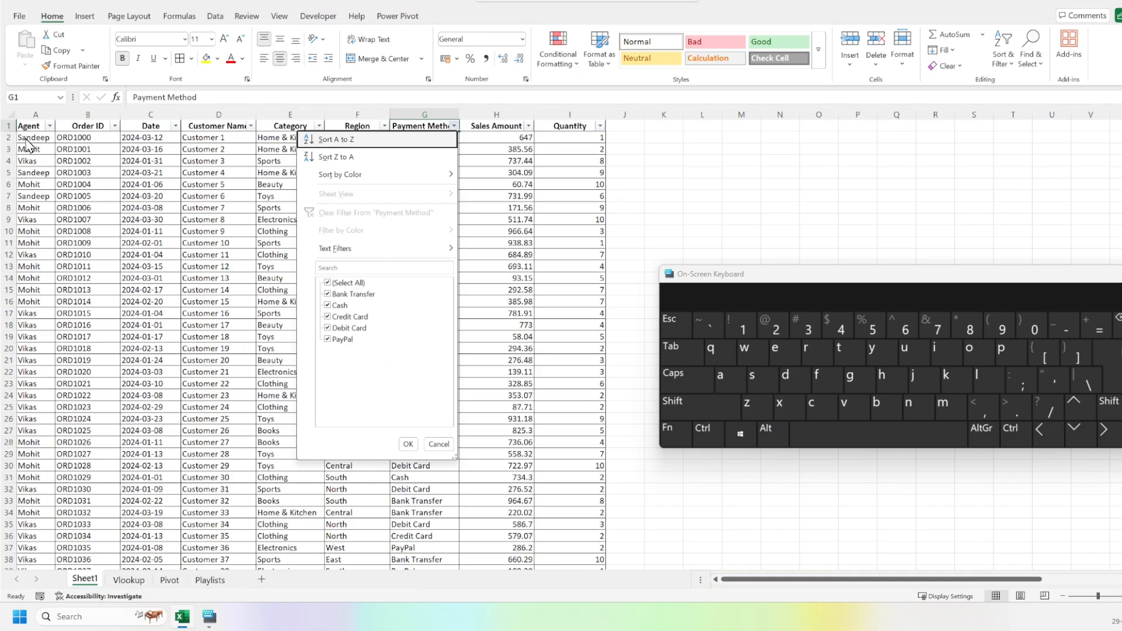
{"action": "key", "text": "Down"}
{"action": "key", "text": "Down"}
{"action": "key", "text": "Down"}
{"action": "key", "text": "Down"}
{"action": "key", "text": "Down"}
{"action": "key", "text": "space"}
Filter the Payment Method column to show only Cash.
{"action": "key", "text": "Down"}
{"action": "key", "text": "Down"}
{"action": "key", "text": "Down"}
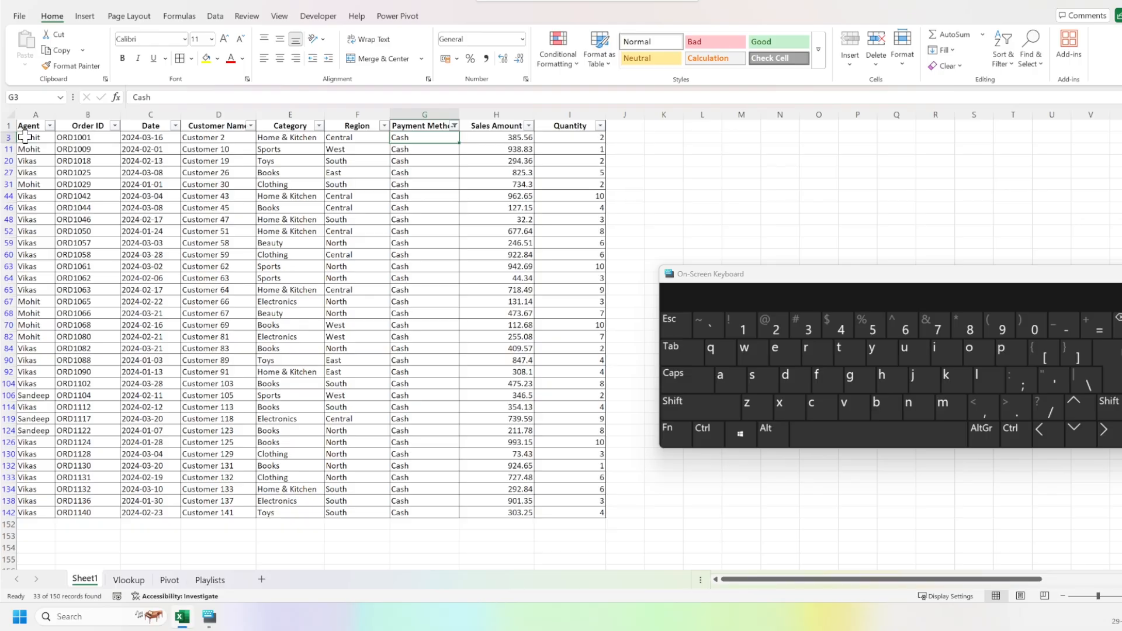
{"action": "key", "text": "Down"}
{"action": "key", "text": "Down"}
{"action": "key", "text": "Down"}
{"action": "key", "text": "Down"}
{"action": "key", "text": "Down"}
{"action": "key", "text": "Up"}
{"action": "key", "text": "Up"}
{"action": "key", "text": "Up"}
{"action": "key", "text": "Up"}
{"action": "key", "text": "Up"}
{"action": "key", "text": "Up"}
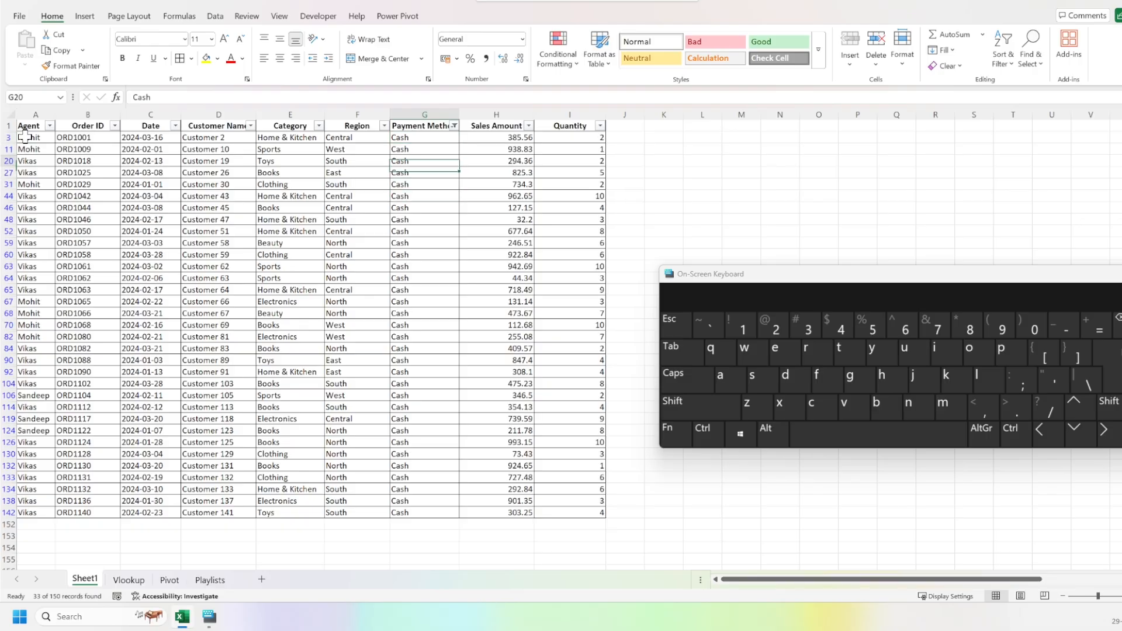
Copy the whole filtered sales table, including its header row, from the Agent column through Quantity.
{"action": "key", "text": "ctrl+Home"}
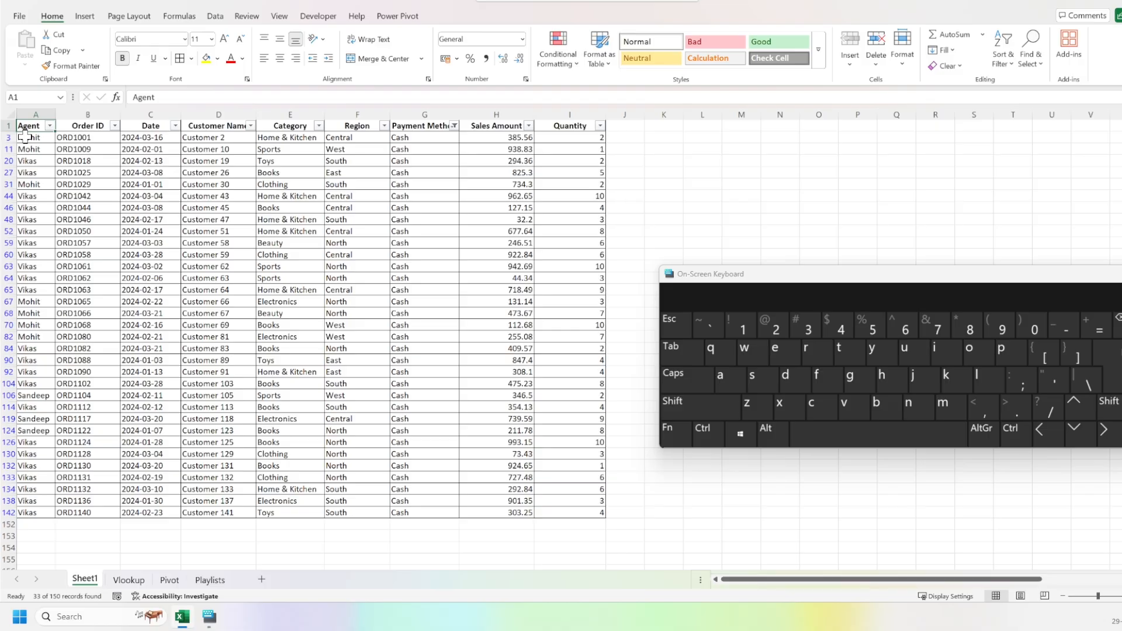
{"action": "key", "text": "ctrl"}
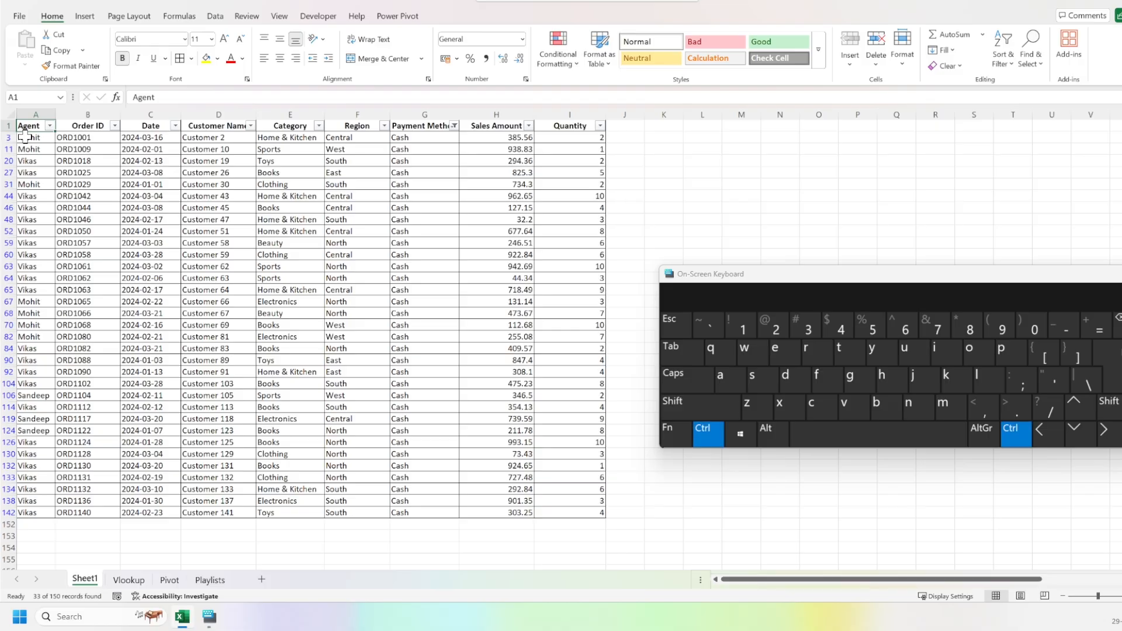
{"action": "key", "text": "shift"}
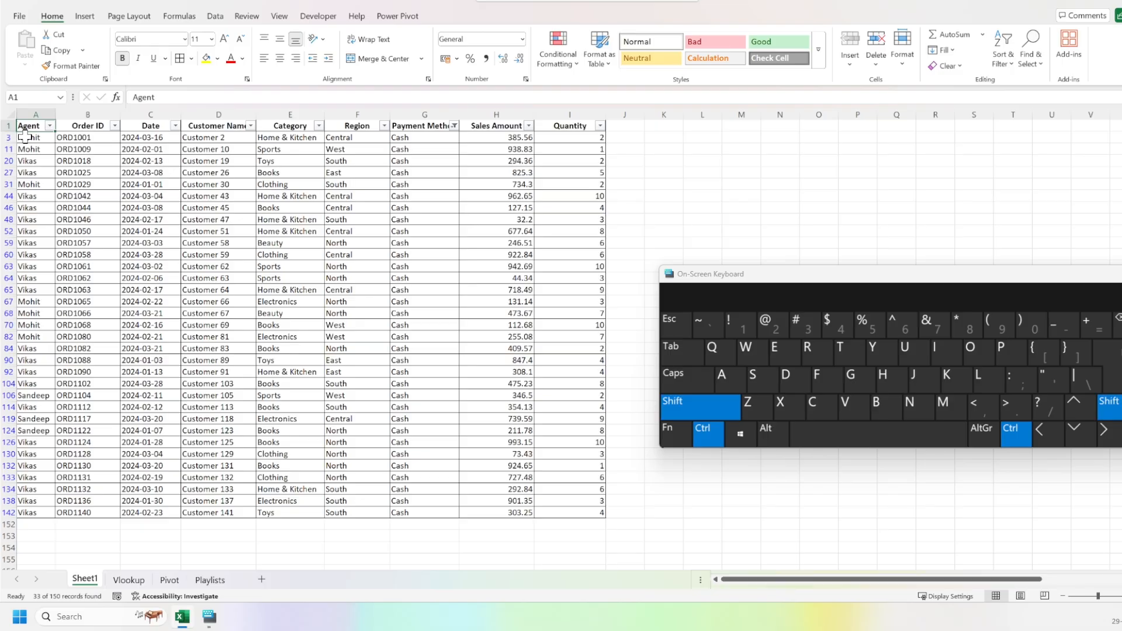
{"action": "key", "text": "ctrl+shift+Right"}
{"action": "key", "text": "ctrl+shift+Down"}
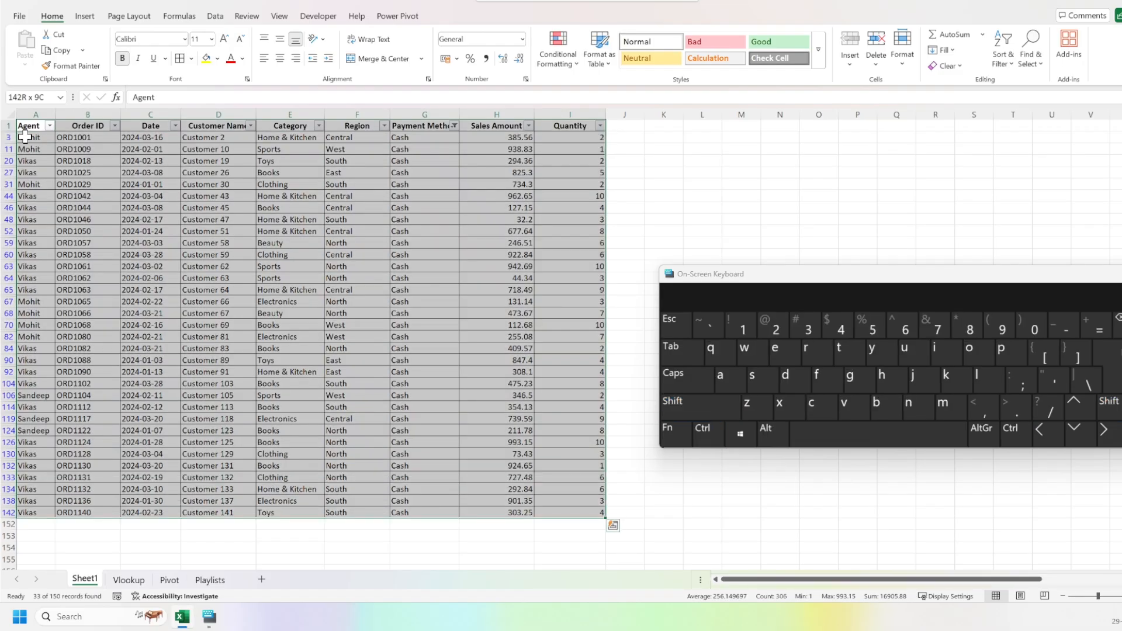
{"action": "key", "text": "ctrl"}
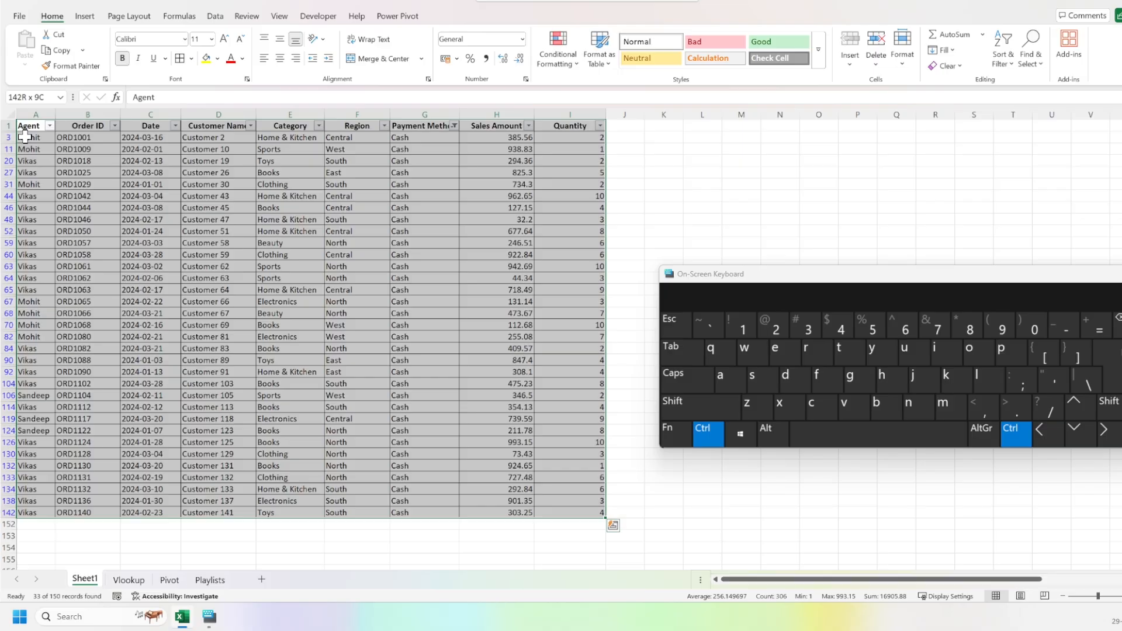
{"action": "key", "text": "ctrl+c"}
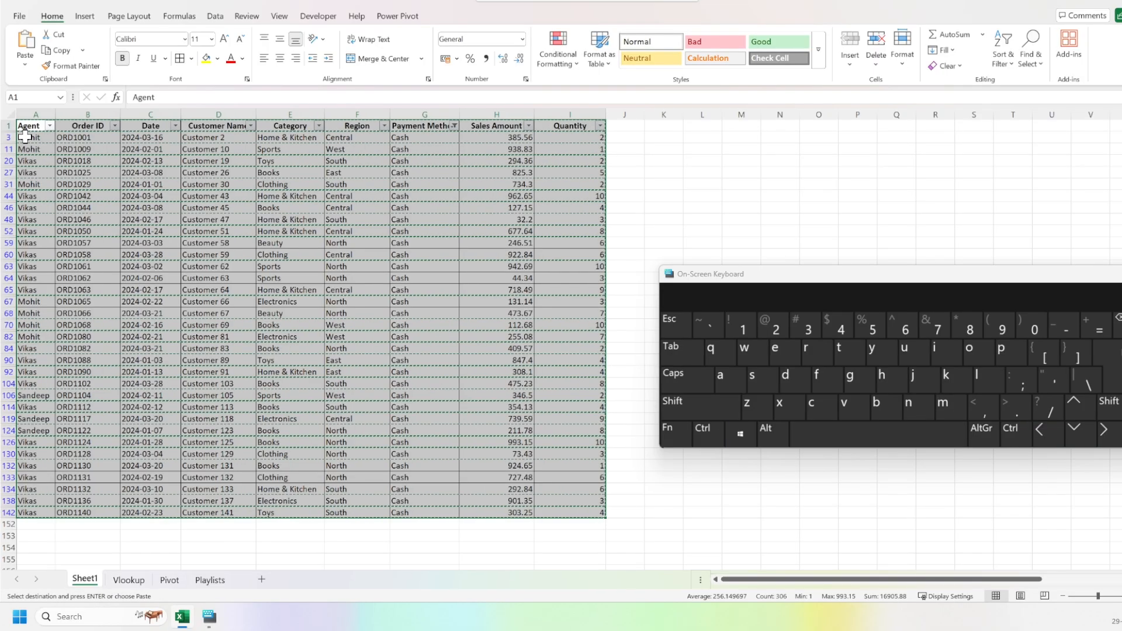
Add a new sheet and paste the copied Cash records at A1.
{"action": "left_click", "coordinate": [266, 582]}
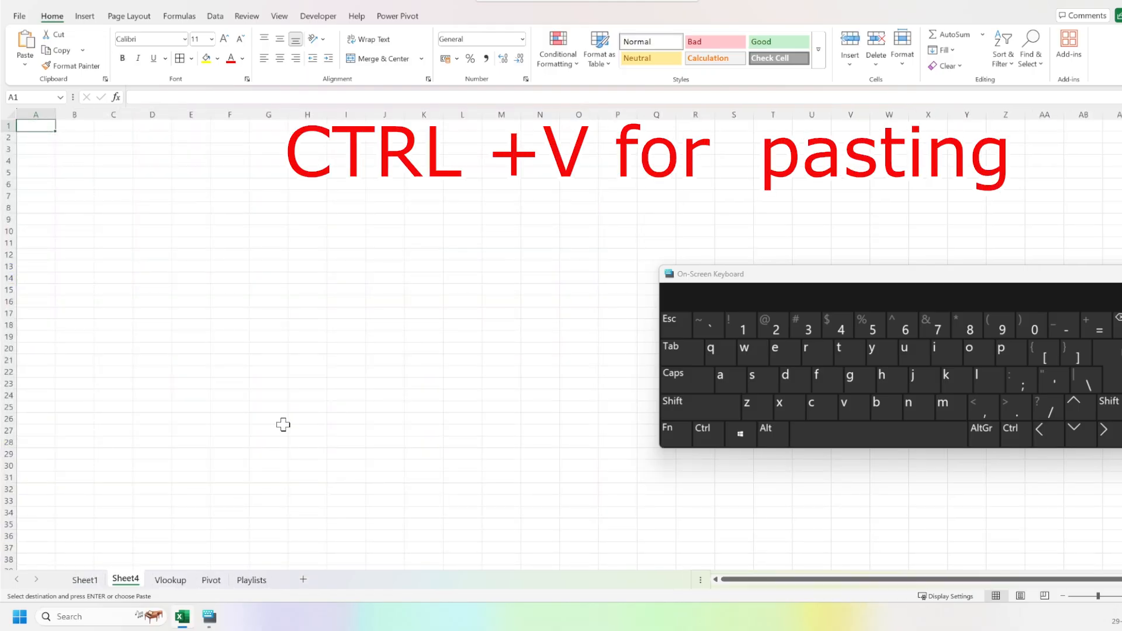
{"action": "key", "text": "ctrl"}
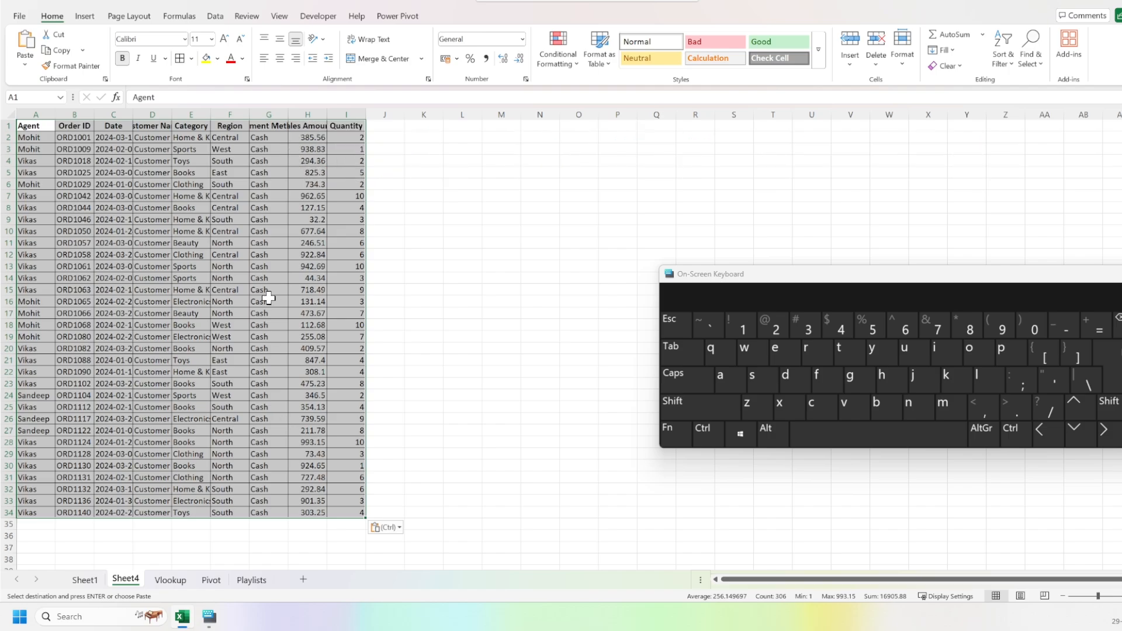
Autofit the widths of all columns on the new sheet holding the pasted Cash records.
{"action": "left_click", "coordinate": [25, 127]}
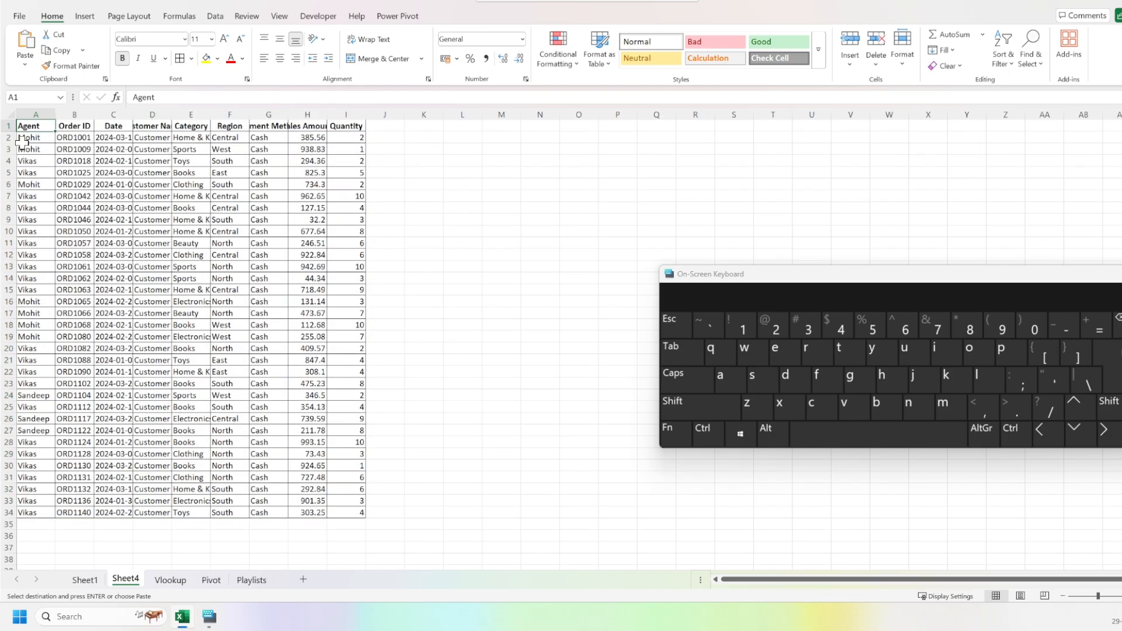
{"action": "left_click", "coordinate": [7, 114]}
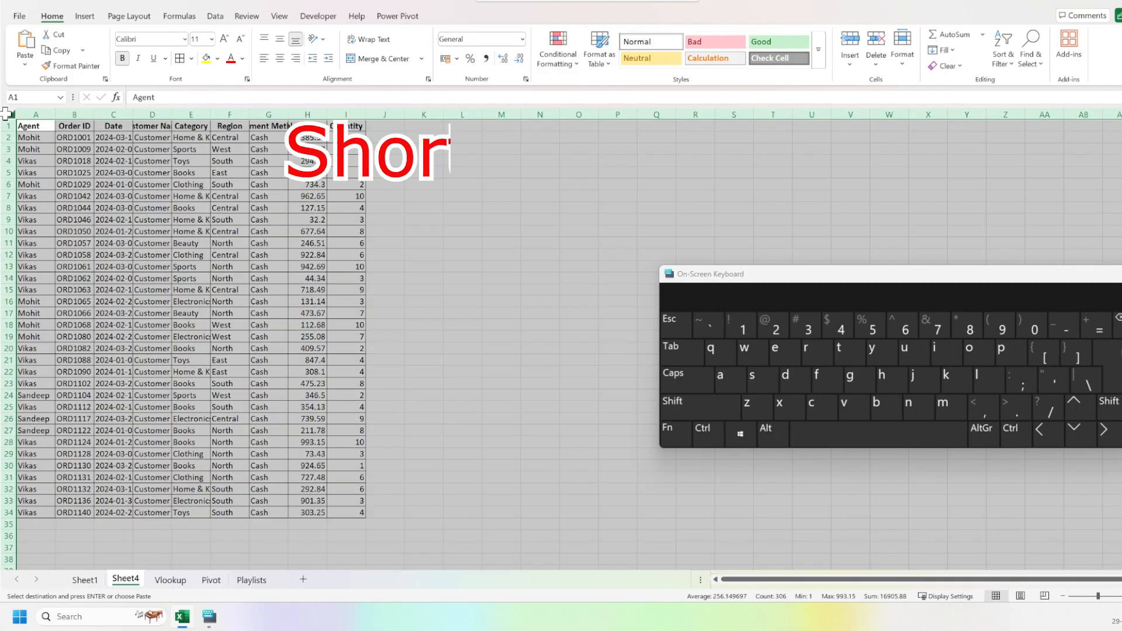
{"action": "double_click", "coordinate": [55, 115]}
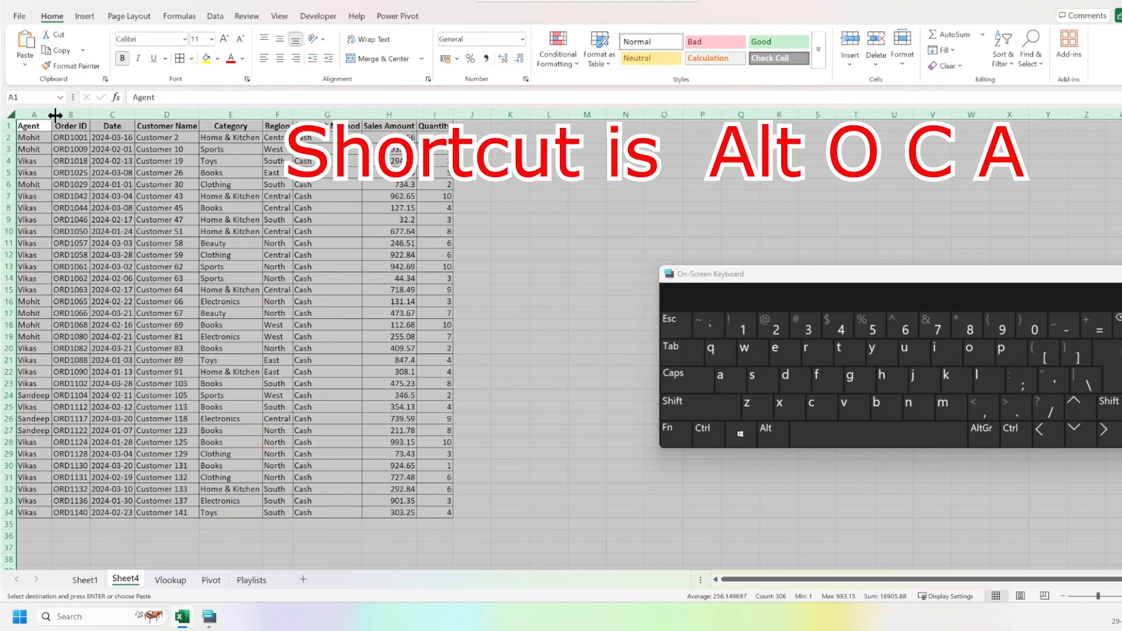
{"action": "left_click", "coordinate": [145, 207]}
{"action": "key", "text": "ctrl+Up"}
{"action": "key", "text": "ctrl+Right"}
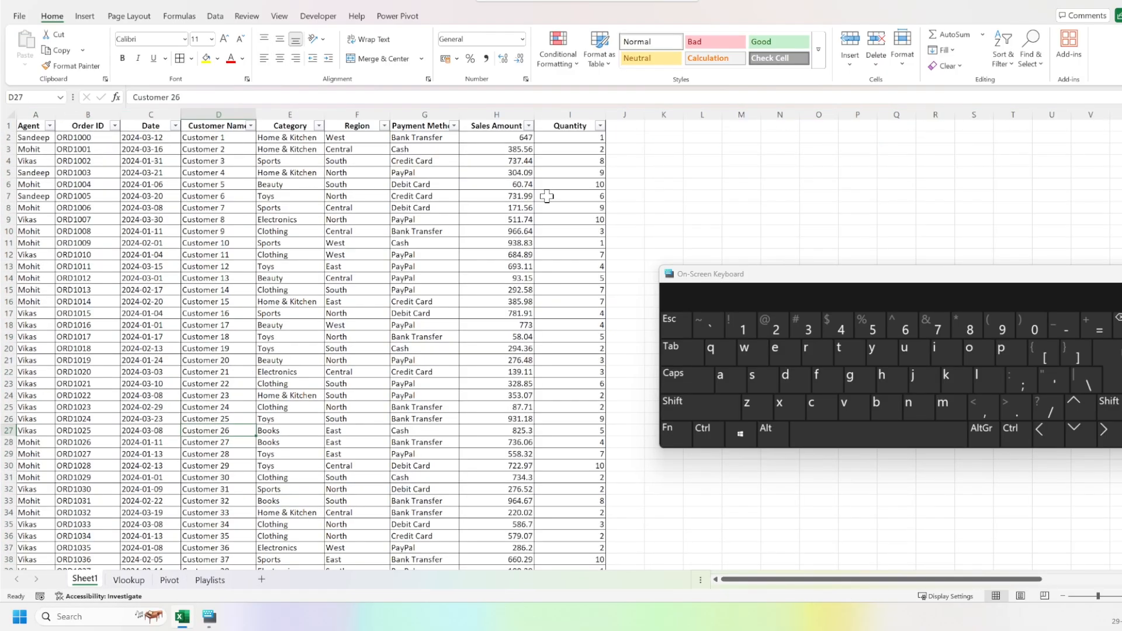
Sort the full sales table on Sheet1 by Agent from A to Z and review the order.
{"action": "left_click_drag", "start_coordinate": [807, 282], "coordinate": [707, 297]}
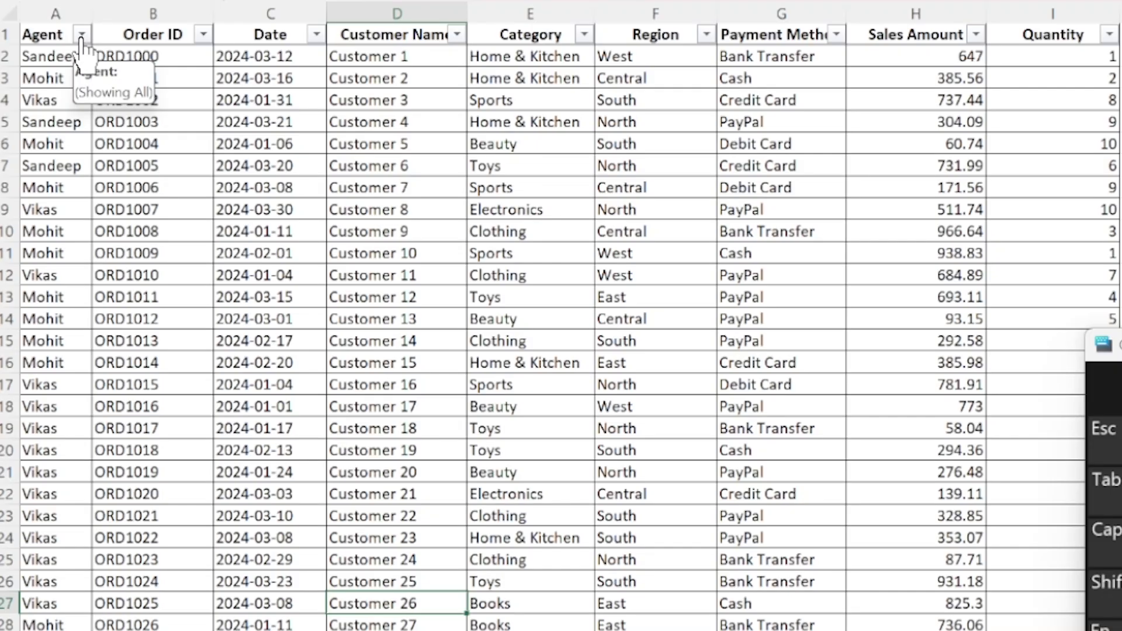
{"action": "left_click", "coordinate": [81, 36]}
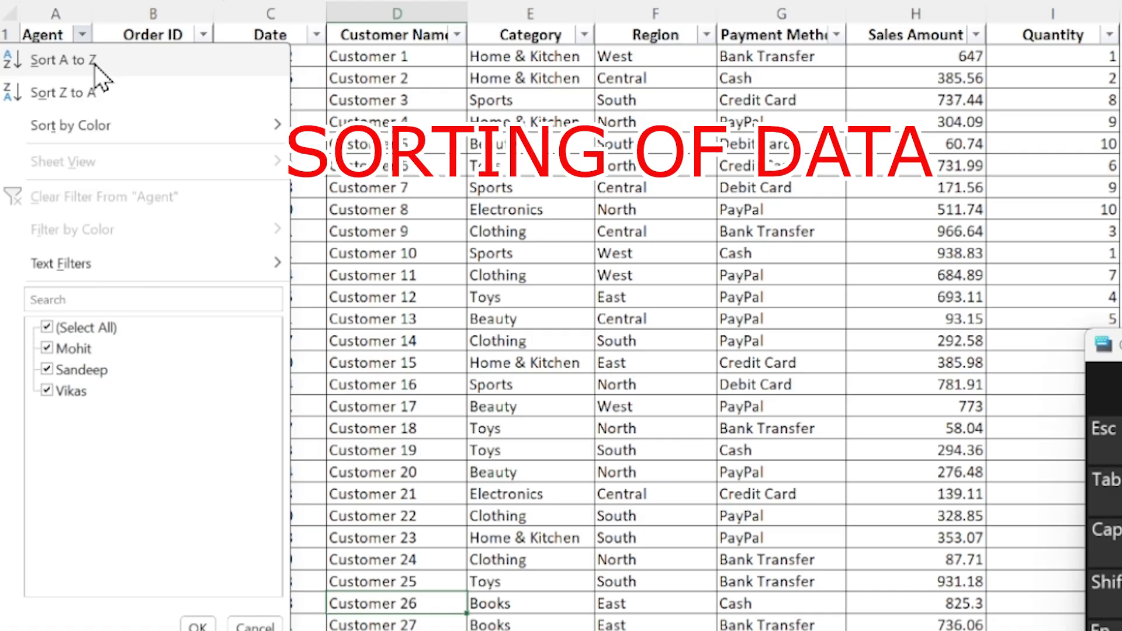
{"action": "left_click", "coordinate": [94, 61]}
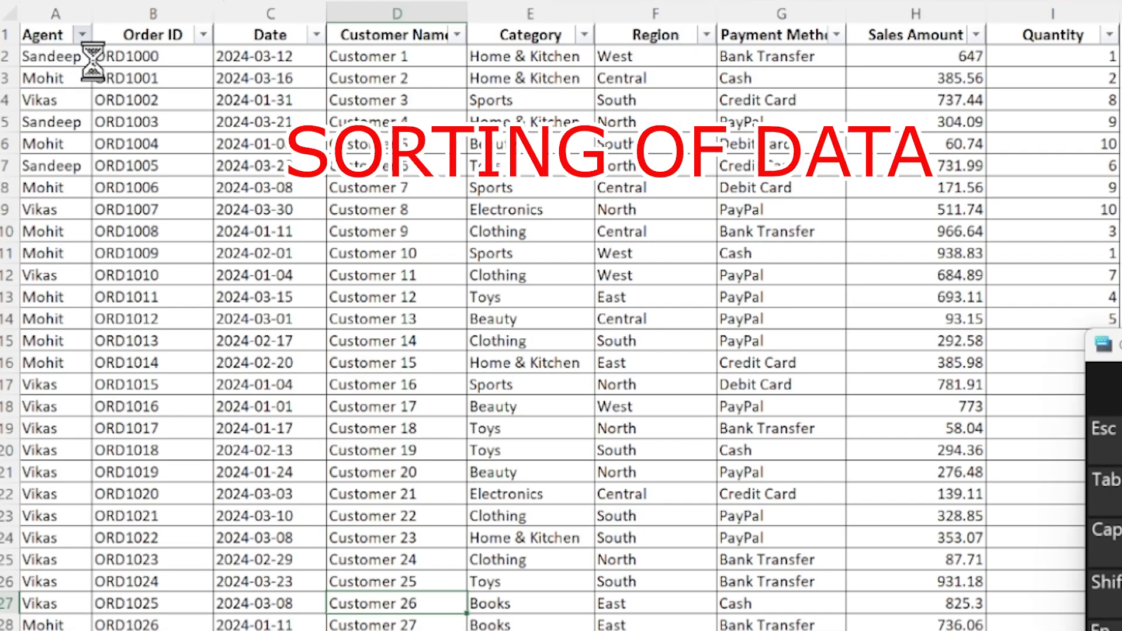
{"action": "scroll", "coordinate": [56, 208], "scroll_direction": "down", "scroll_amount": 1}
{"action": "scroll", "coordinate": [57, 207], "scroll_direction": "down", "scroll_amount": 20}
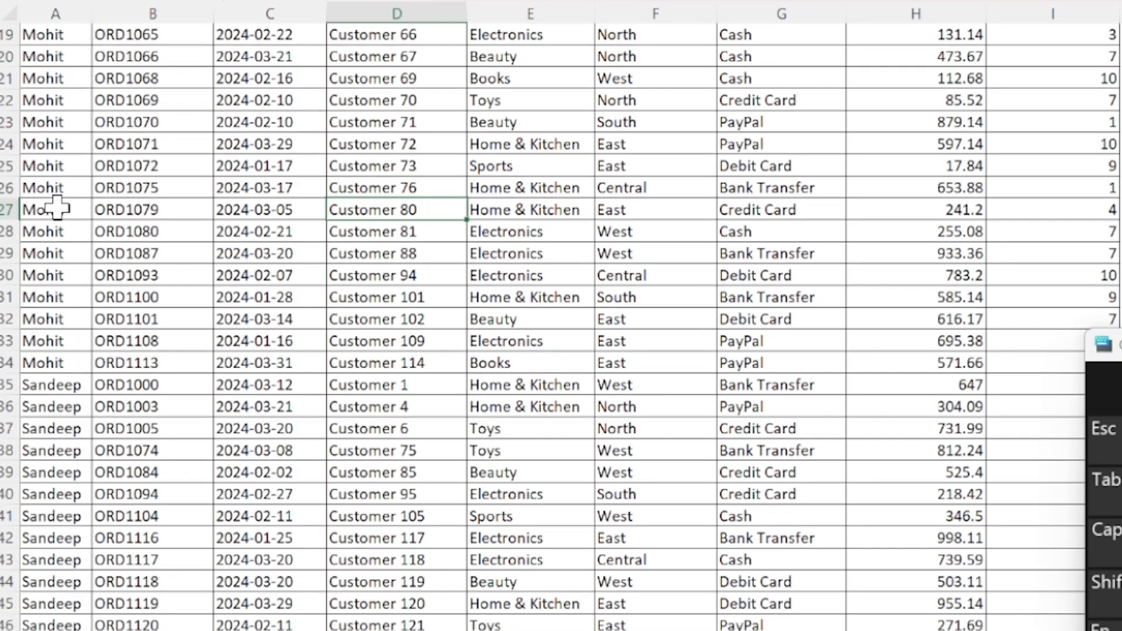
{"action": "scroll", "coordinate": [57, 207], "scroll_direction": "up", "scroll_amount": 7}
{"action": "scroll", "coordinate": [57, 207], "scroll_direction": "up", "scroll_amount": 16}
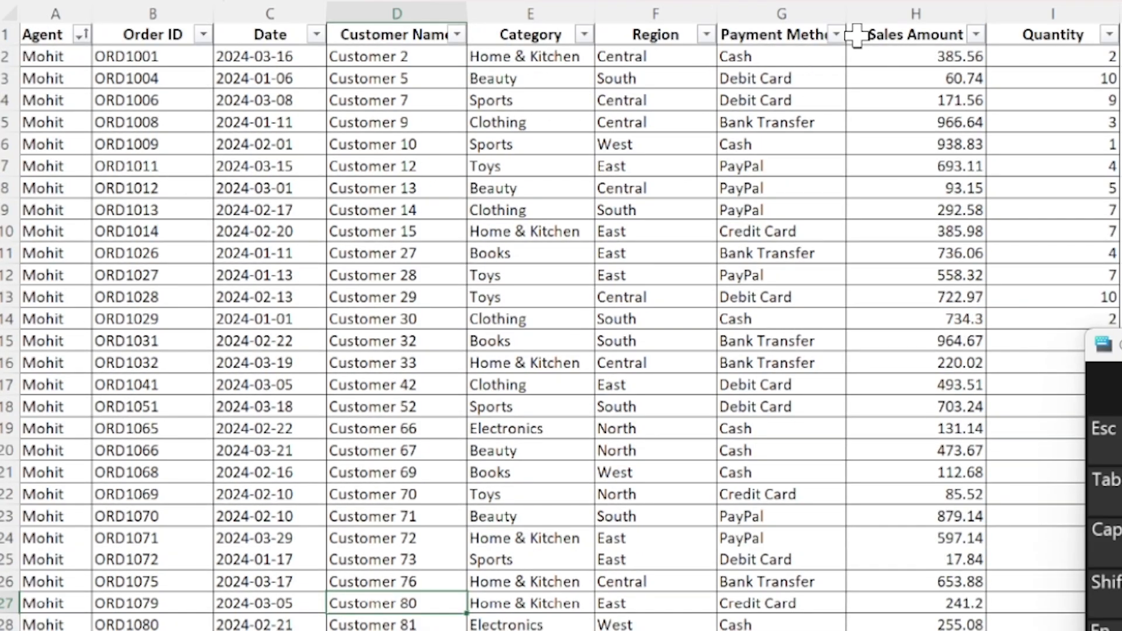
Sort the sales table by Sales Amount from smallest to largest and check the order down the column.
{"action": "left_click", "coordinate": [975, 34]}
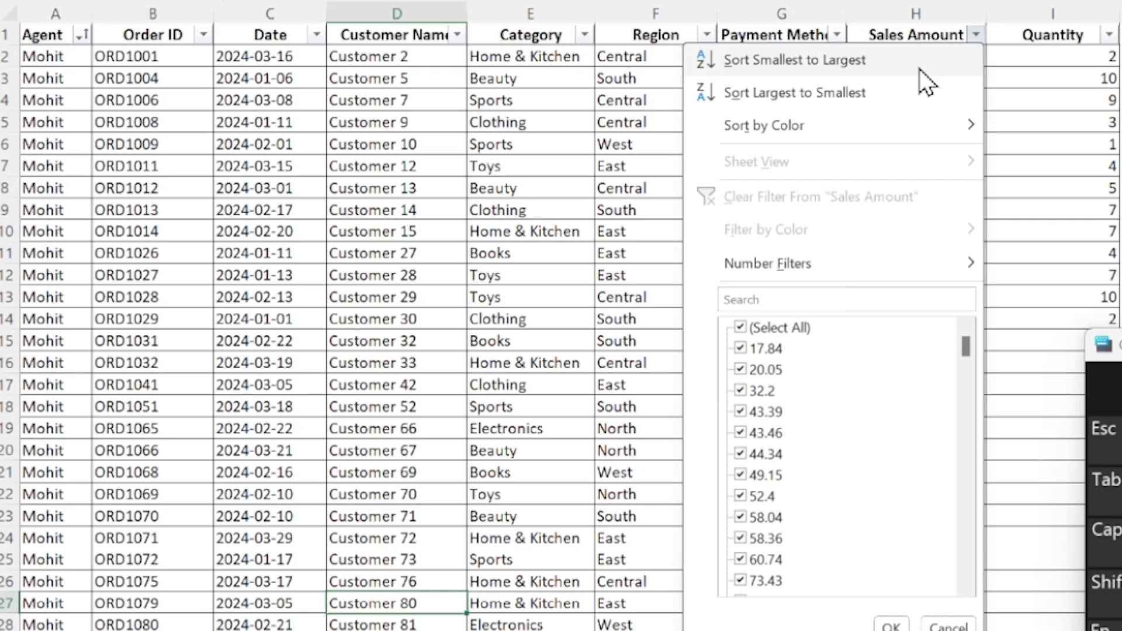
{"action": "left_click", "coordinate": [802, 62]}
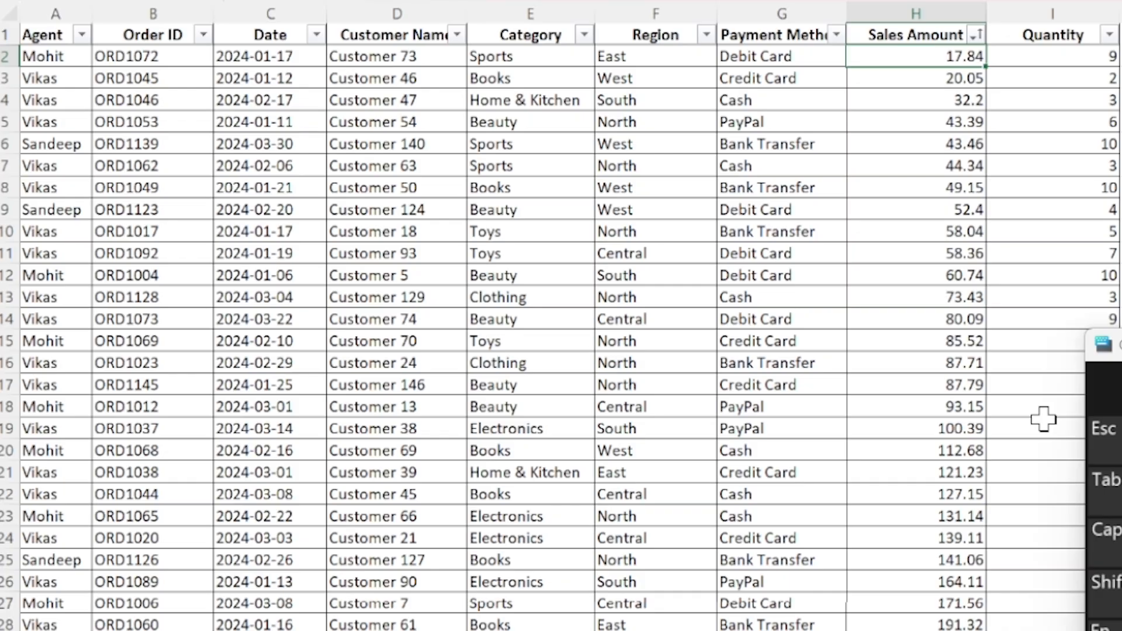
{"action": "scroll", "coordinate": [1044, 418], "scroll_direction": "down", "scroll_amount": 20}
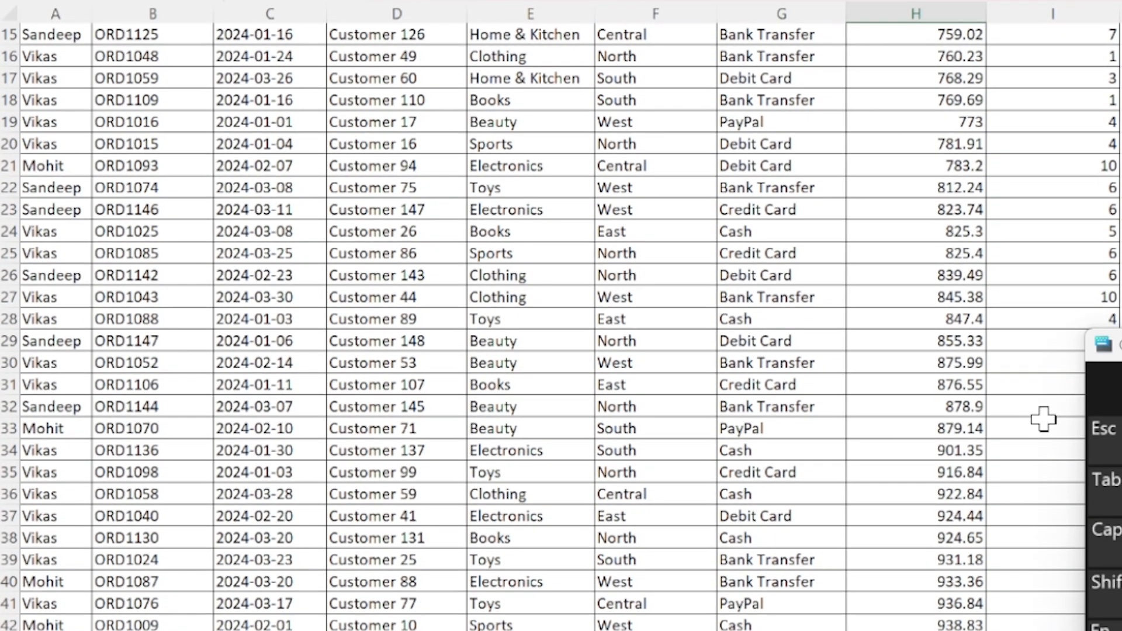
{"action": "scroll", "coordinate": [1043, 418], "scroll_direction": "up", "scroll_amount": 20}
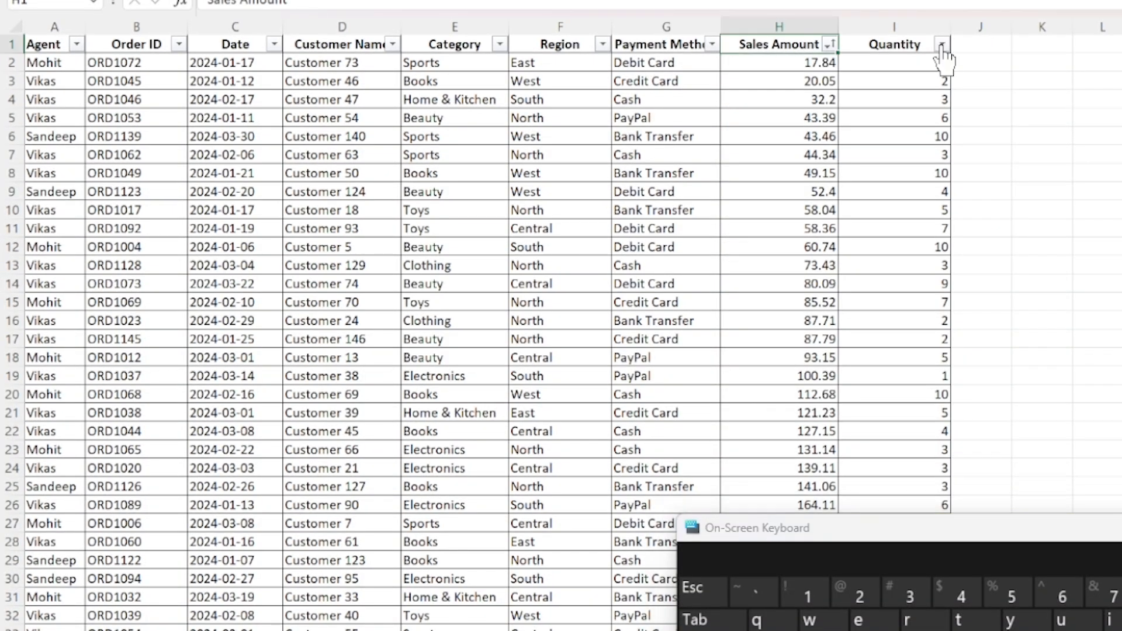
Filter the Quantity column to show only values greater than 5 and look through the remaining rows.
{"action": "left_click", "coordinate": [941, 45]}
{"action": "mouse_move", "coordinate": [871, 243]}
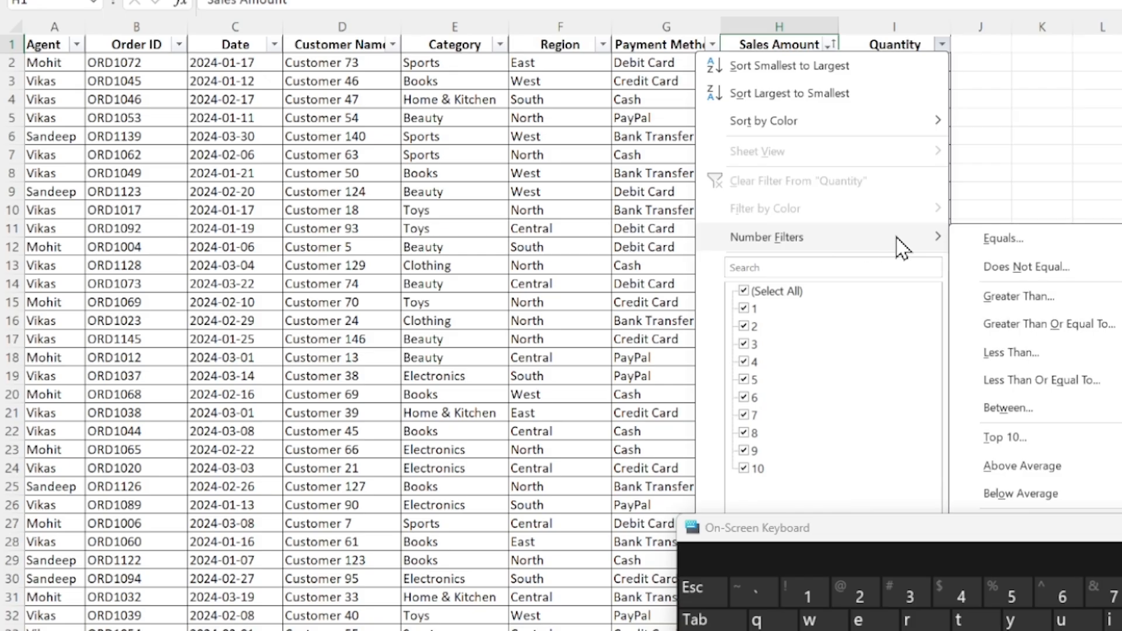
{"action": "left_click", "coordinate": [1038, 304]}
{"action": "type", "text": "5"}
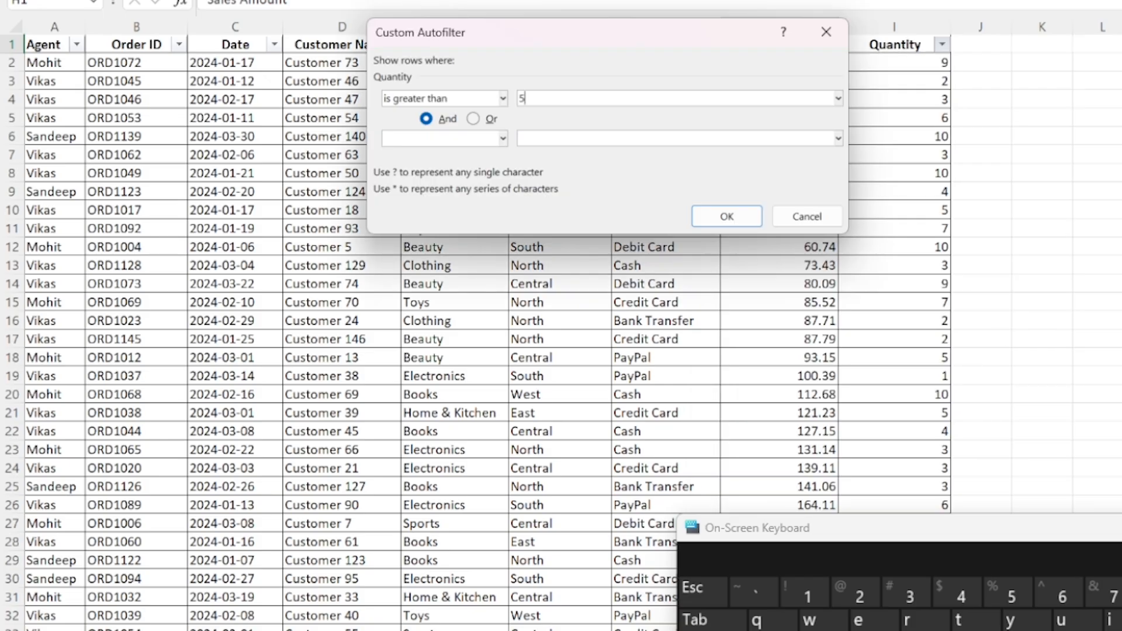
{"action": "left_click", "coordinate": [726, 217]}
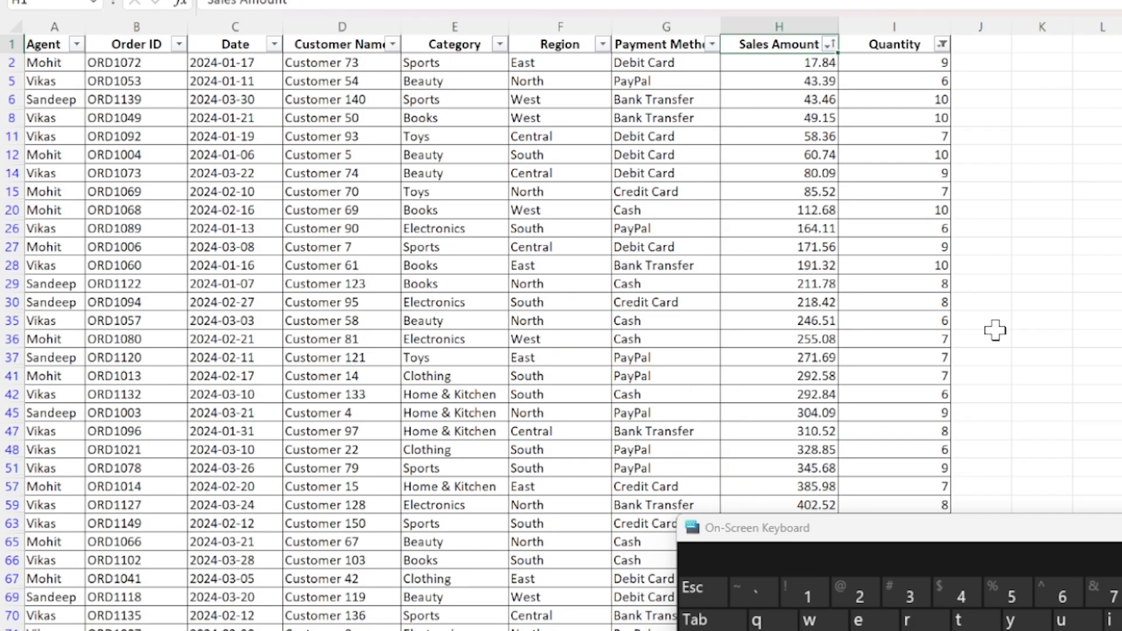
{"action": "key", "text": "Right"}
{"action": "key", "text": "ctrl+Down"}
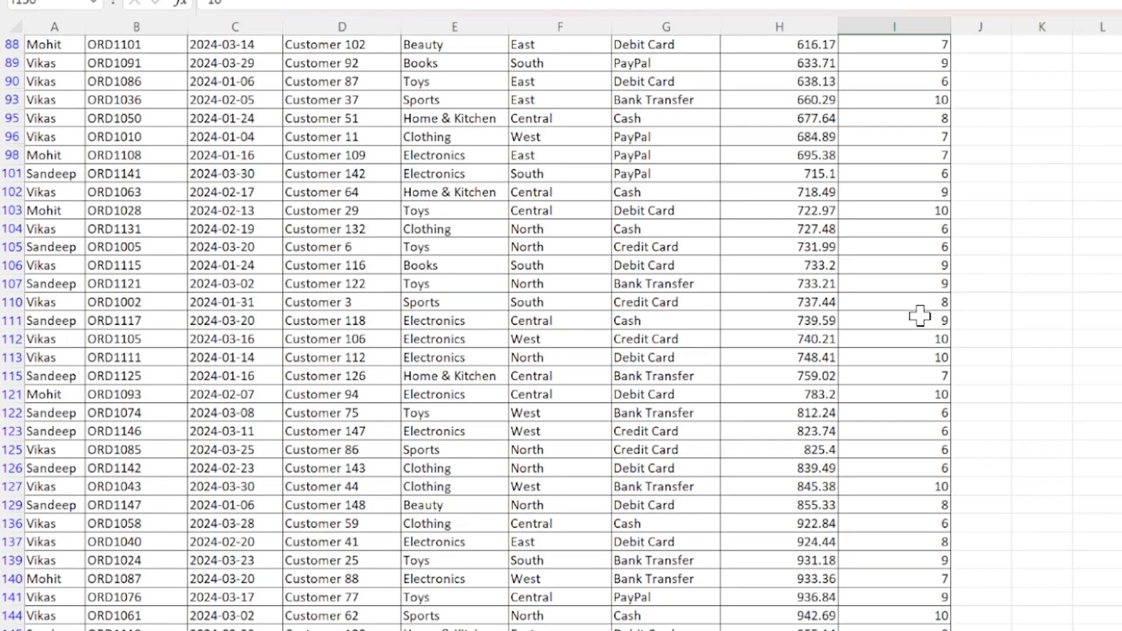
{"action": "key", "text": "ctrl+Up"}
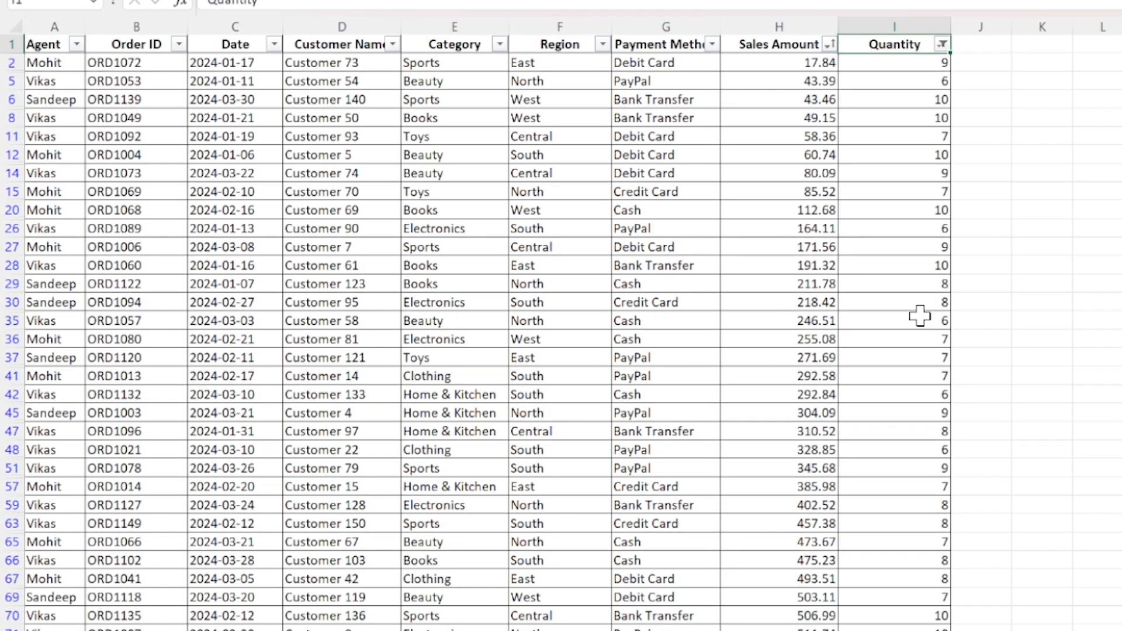
Sort the filtered records by Quantity from smallest to largest and check both ends of the column.
{"action": "left_click", "coordinate": [942, 45]}
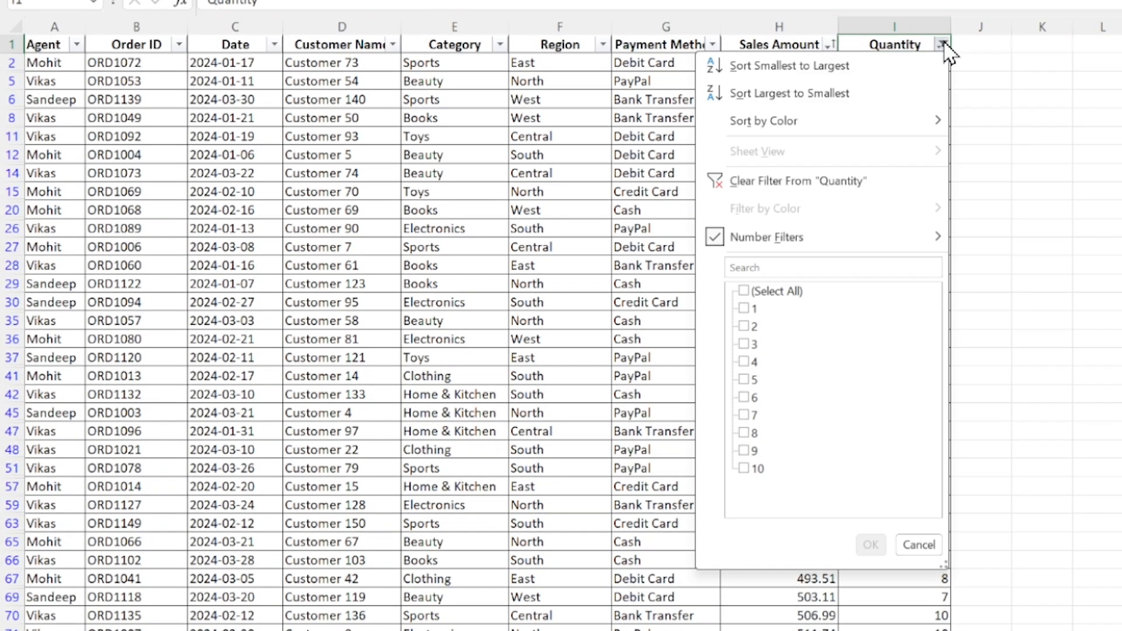
{"action": "left_click", "coordinate": [847, 70]}
{"action": "key", "text": "ctrl+Down"}
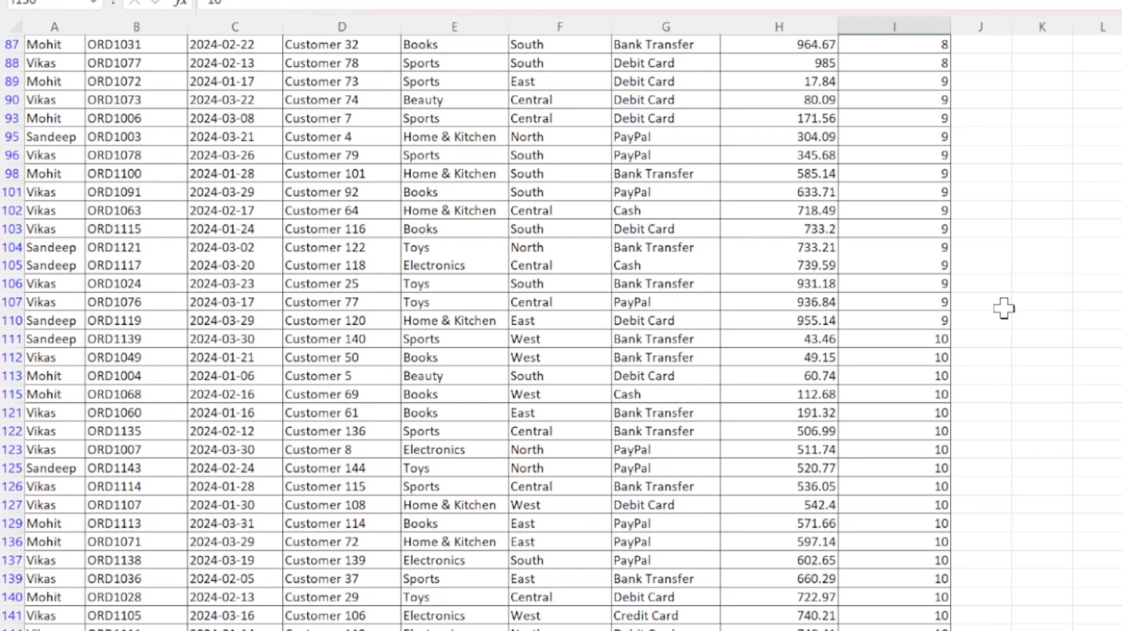
{"action": "key", "text": "ctrl+Up"}
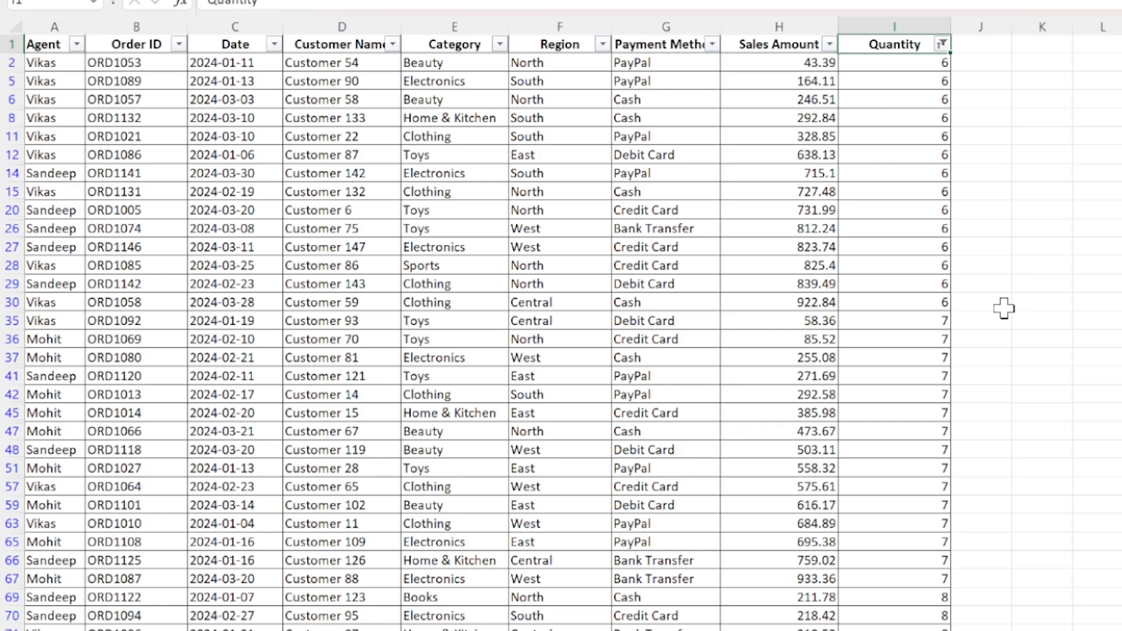
Remove the AutoFilter from the sales table so all records are shown again.
{"action": "key", "text": "Left"}
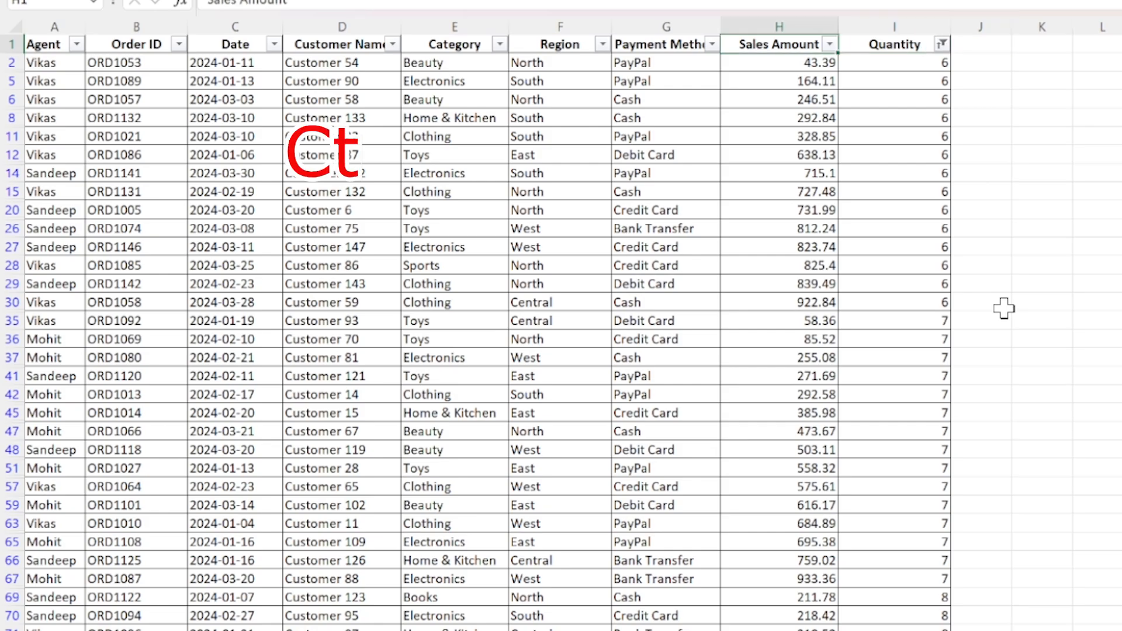
{"action": "key", "text": "ctrl+shift+l"}
{"action": "key", "text": "Down"}
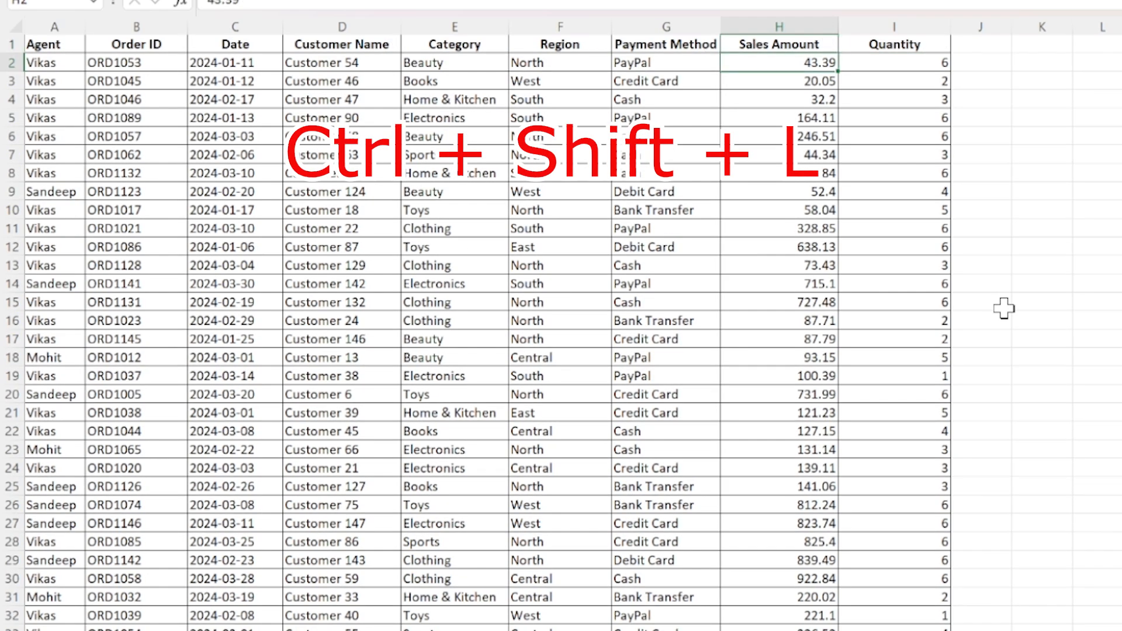
{"action": "key", "text": "Home"}
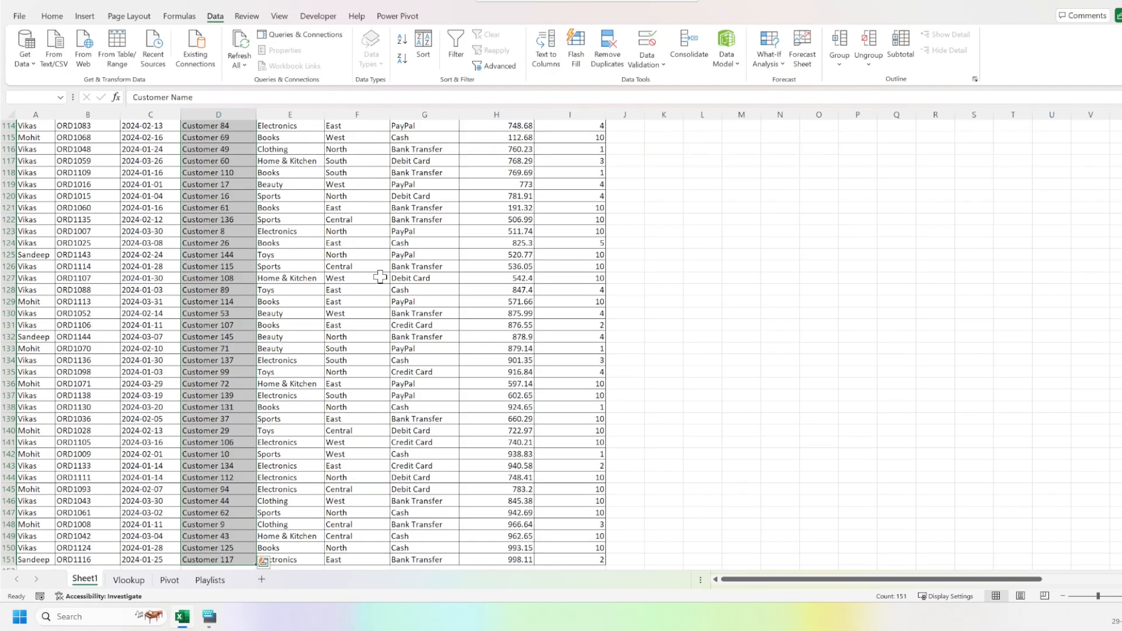
Apply a Duplicate Values conditional format to the Customer Name column with Light Red Fill with Dark Red Text.
{"action": "left_click", "coordinate": [52, 16]}
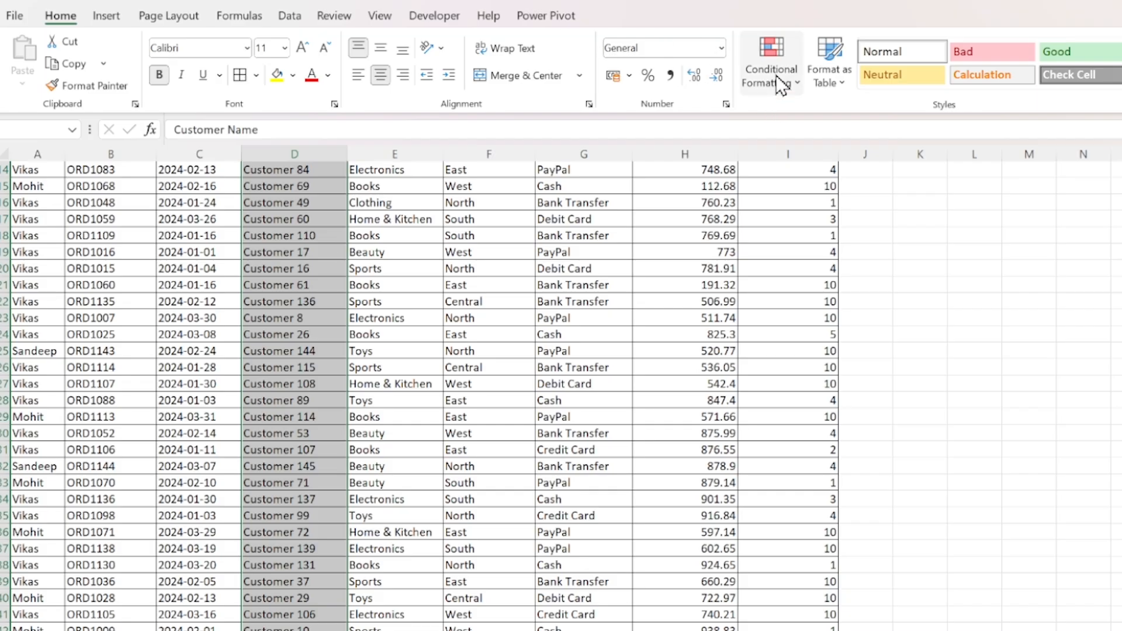
{"action": "left_click", "coordinate": [776, 75]}
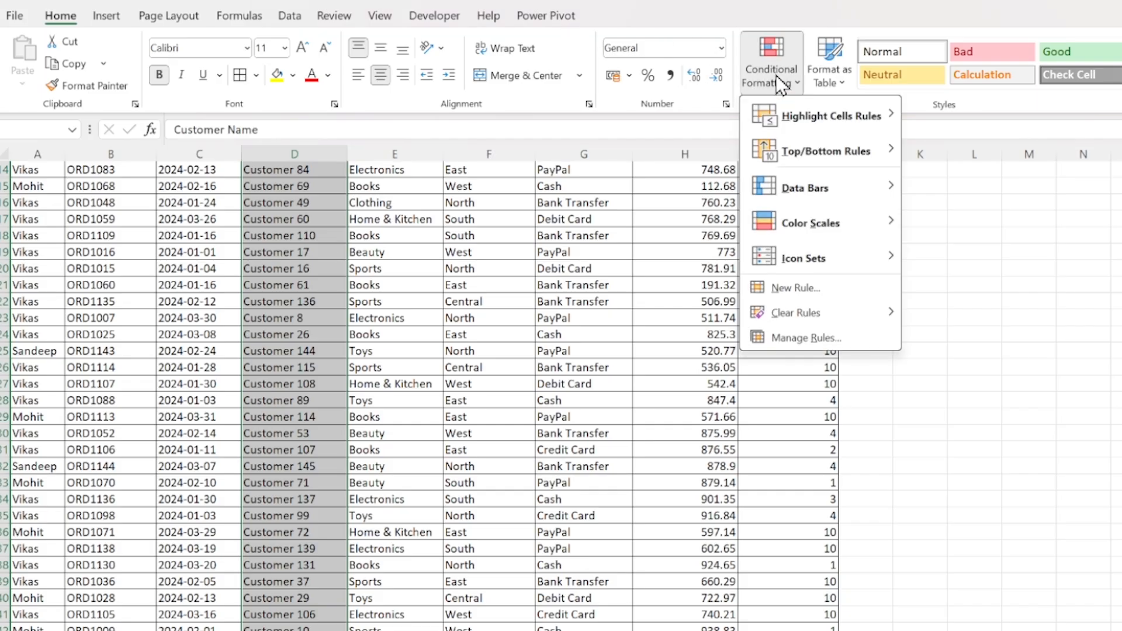
{"action": "mouse_move", "coordinate": [793, 114]}
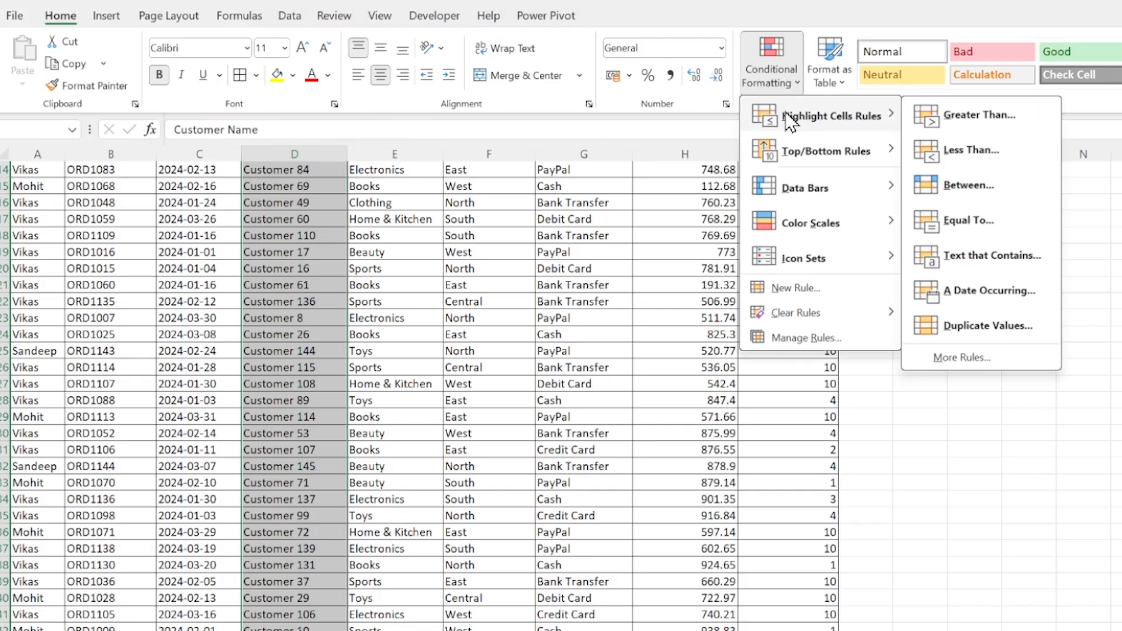
{"action": "left_click", "coordinate": [988, 326]}
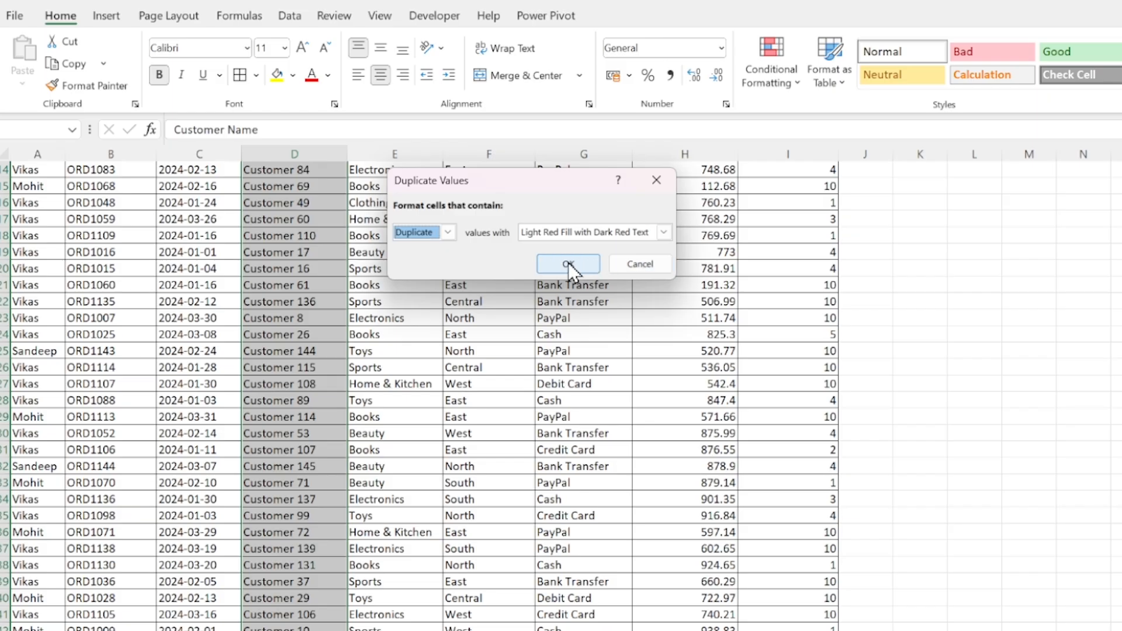
{"action": "left_click", "coordinate": [664, 232]}
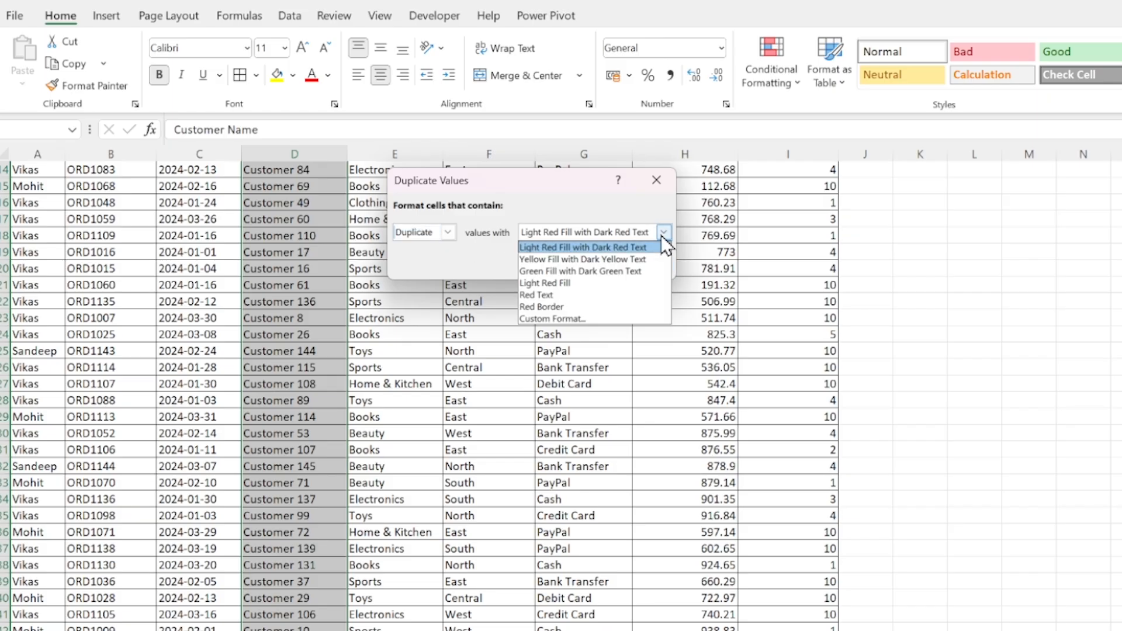
{"action": "left_click", "coordinate": [664, 232]}
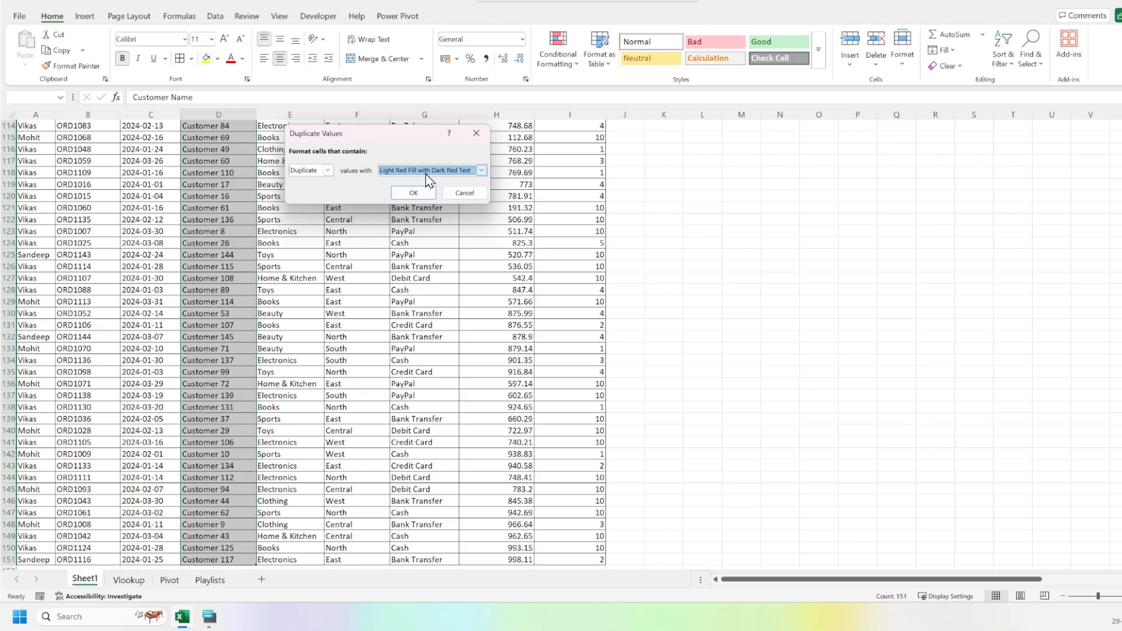
{"action": "left_click", "coordinate": [421, 198]}
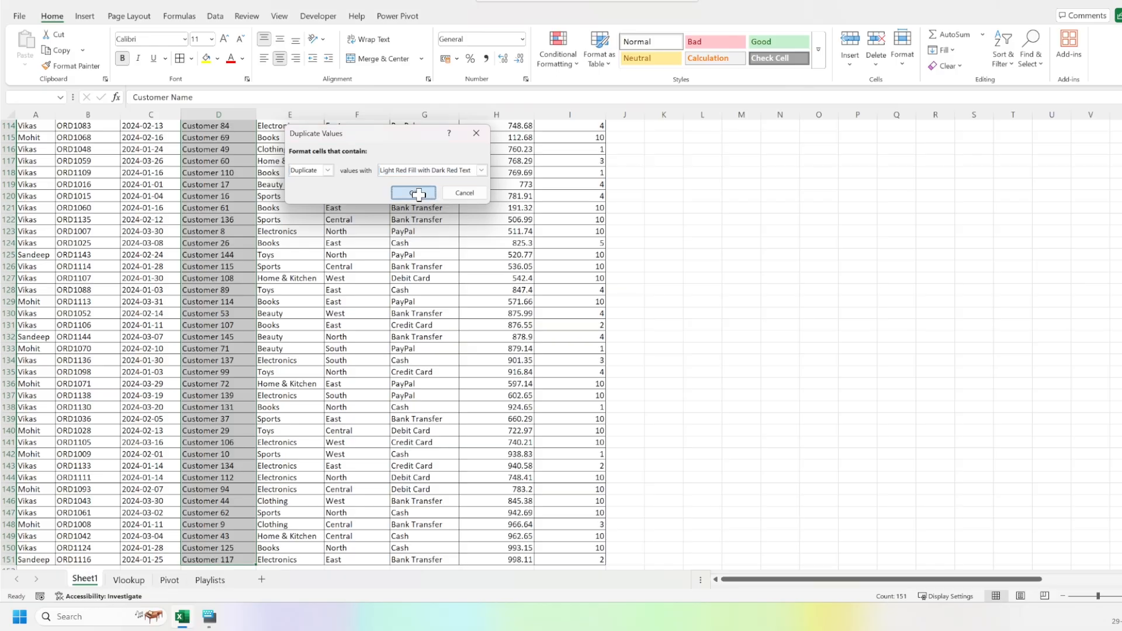
Turn the header filters back on and check the Customer Name column for highlighted duplicates, including its colour filter options.
{"action": "left_click", "coordinate": [234, 231]}
{"action": "key", "text": "ctrl+Up"}
{"action": "key", "text": "ctrl+shift+l"}
{"action": "key", "text": "alt+Down"}
{"action": "key", "text": "Down"}
{"action": "key", "text": "Down"}
{"action": "key", "text": "Down"}
{"action": "key", "text": "Down"}
{"action": "key", "text": "Down"}
{"action": "key", "text": "Down"}
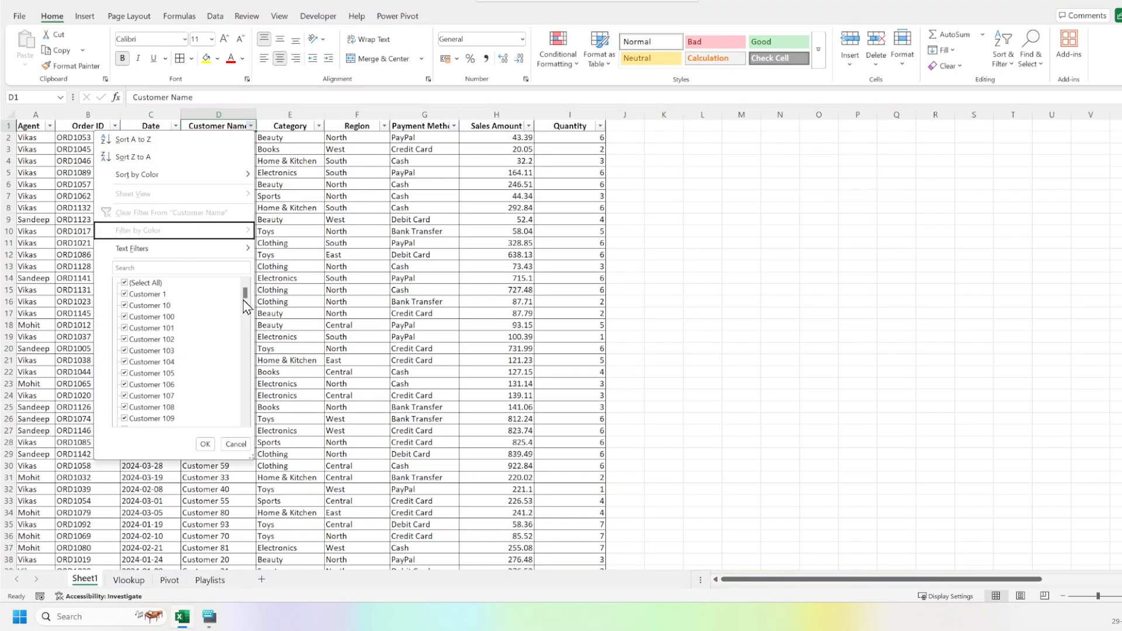
{"action": "key", "text": "Escape"}
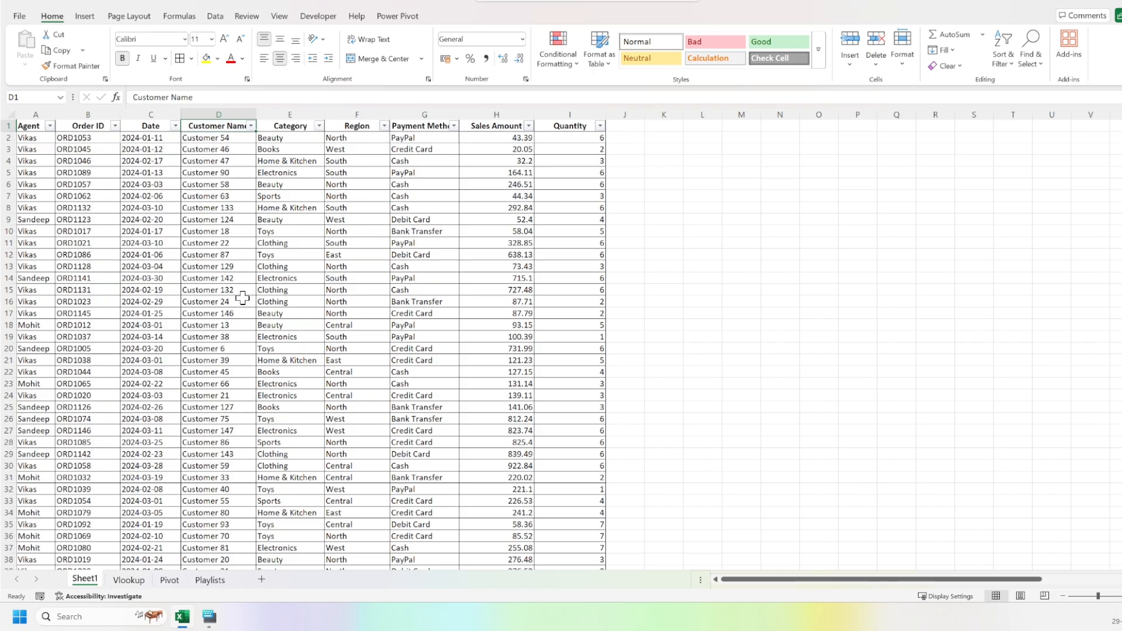
{"action": "key", "text": "ctrl+Down"}
{"action": "key", "text": "Down"}
{"action": "key", "text": "Up"}
{"action": "key", "text": "ctrl+Up"}
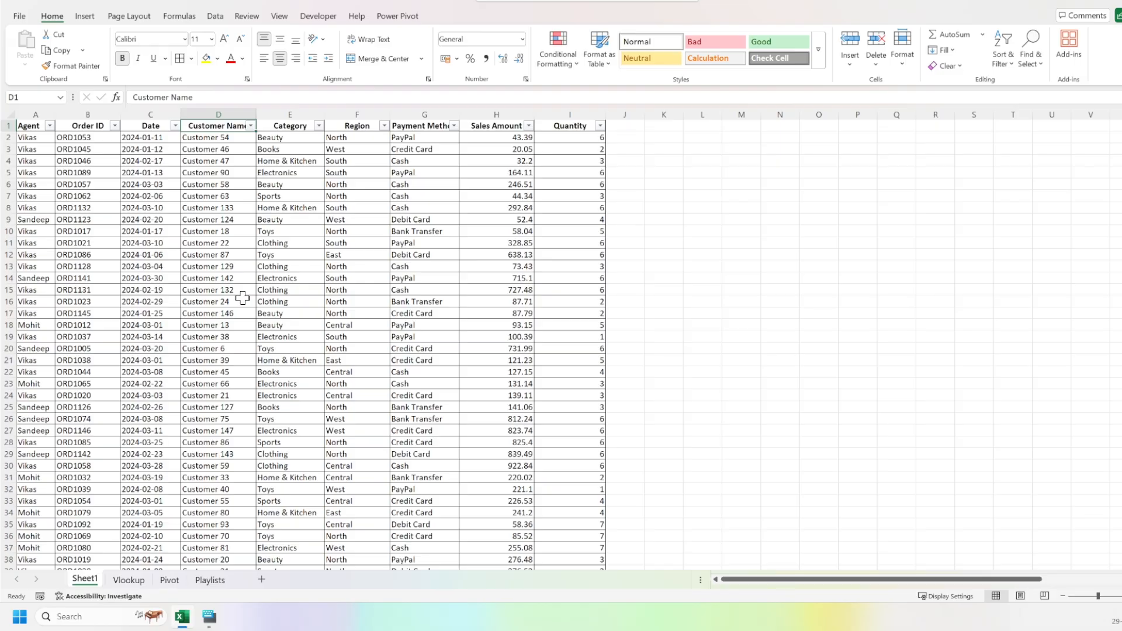
Apply a Duplicate Values conditional format to the Date column with Light Red Fill with Dark Red Text.
{"action": "key", "text": "Left"}
{"action": "key", "text": "Left"}
{"action": "key", "text": "Right"}
{"action": "key", "text": "ctrl+shift+Down"}
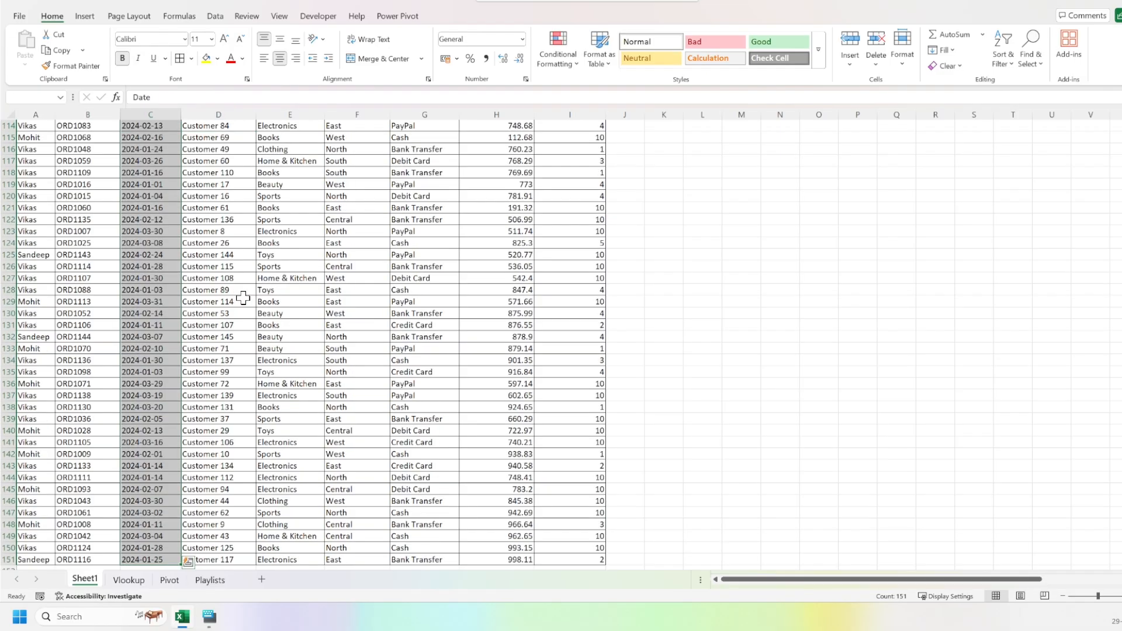
{"action": "left_click", "coordinate": [559, 59]}
{"action": "mouse_move", "coordinate": [613, 89]}
{"action": "left_click", "coordinate": [703, 237]}
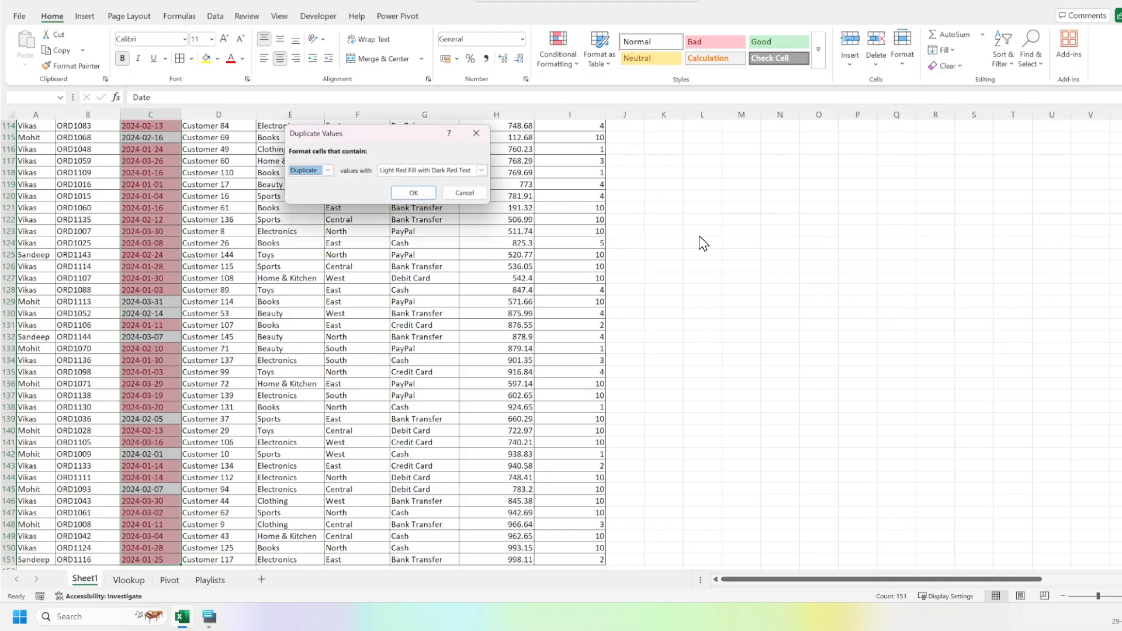
{"action": "left_click", "coordinate": [416, 193]}
{"action": "left_click", "coordinate": [168, 205]}
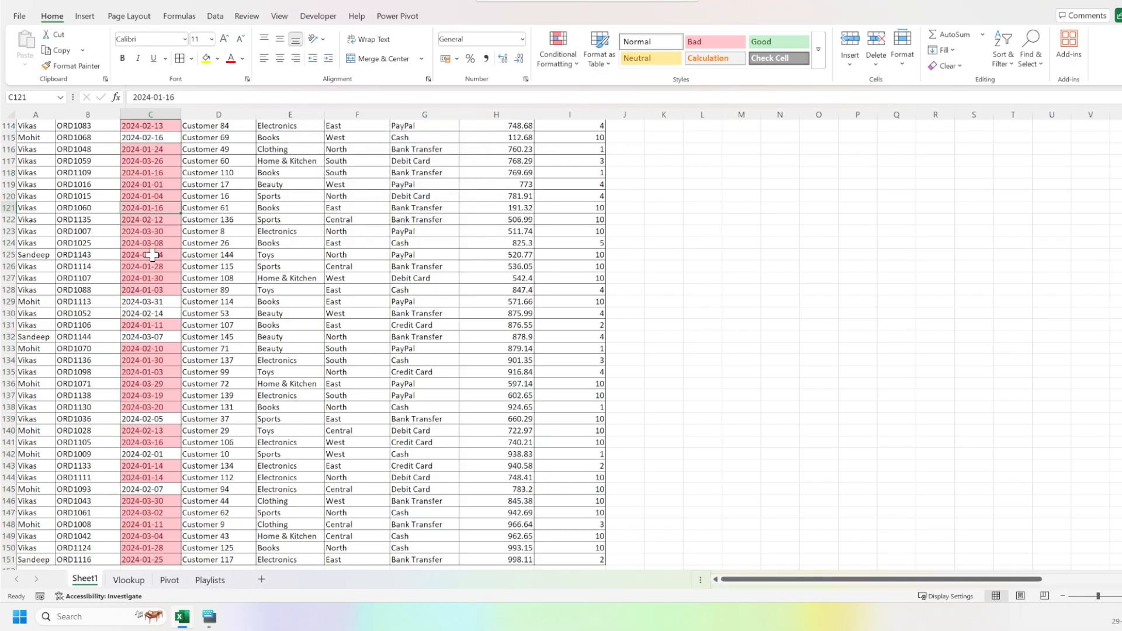
Filter the Date column by the light red cell colour to show only the records with duplicate dates.
{"action": "key", "text": "Up"}
{"action": "key", "text": "Up"}
{"action": "key", "text": "Up"}
{"action": "key", "text": "Up"}
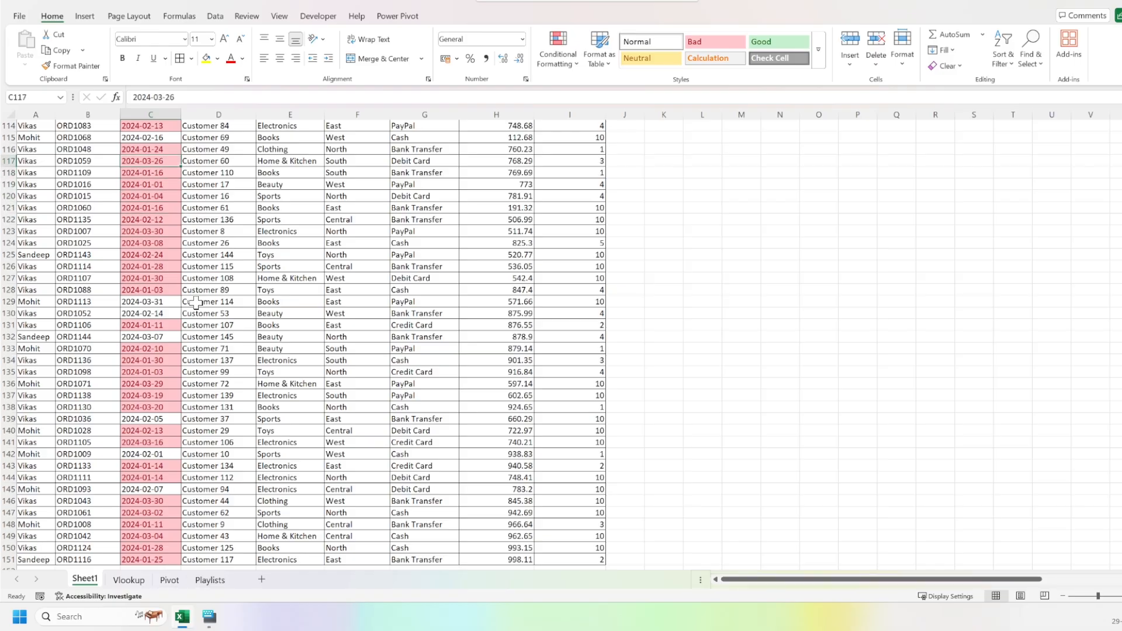
{"action": "key", "text": "ctrl+Up"}
{"action": "key", "text": "Right"}
{"action": "key", "text": "Left"}
{"action": "key", "text": "Left"}
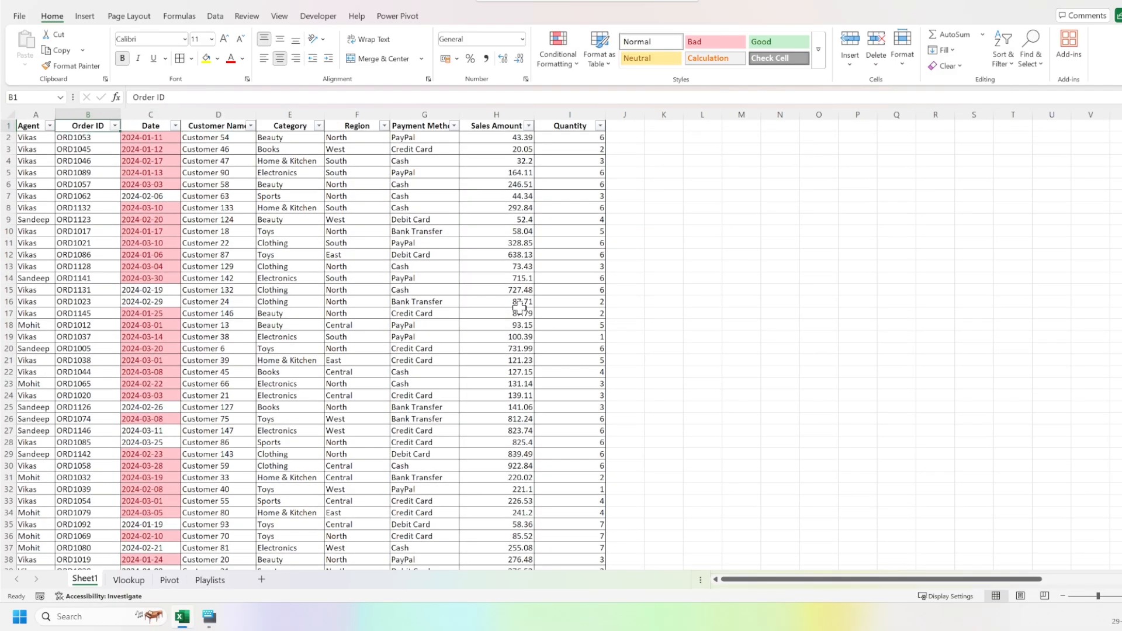
{"action": "key", "text": "Right"}
{"action": "key", "text": "alt+Down"}
{"action": "key", "text": "Down"}
{"action": "key", "text": "Down"}
{"action": "key", "text": "Down"}
{"action": "key", "text": "Down"}
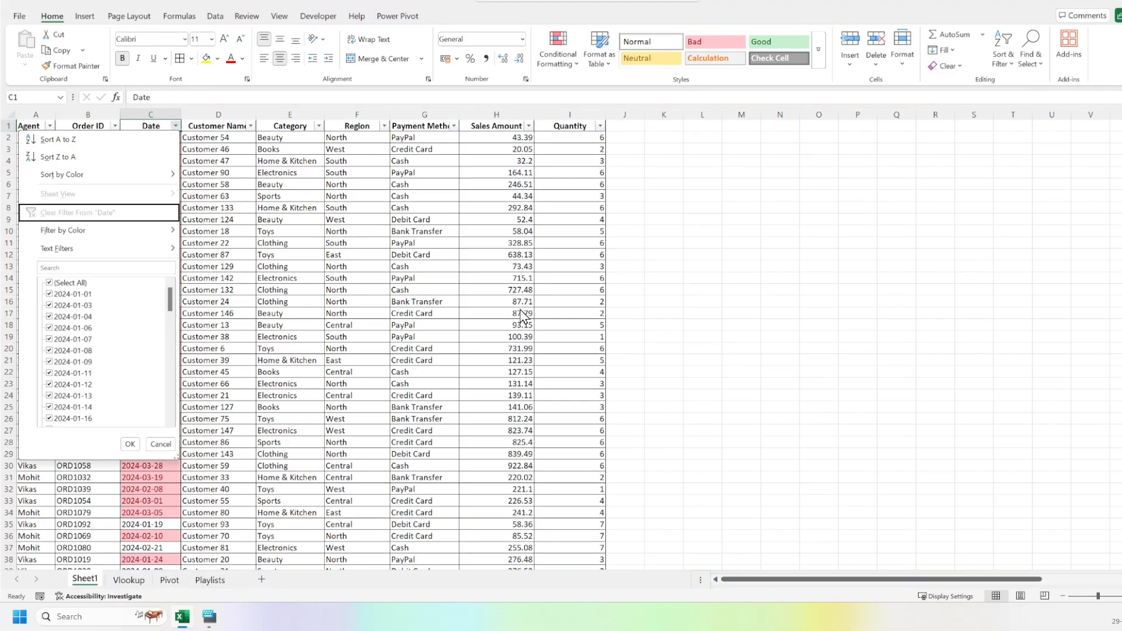
{"action": "key", "text": "Right"}
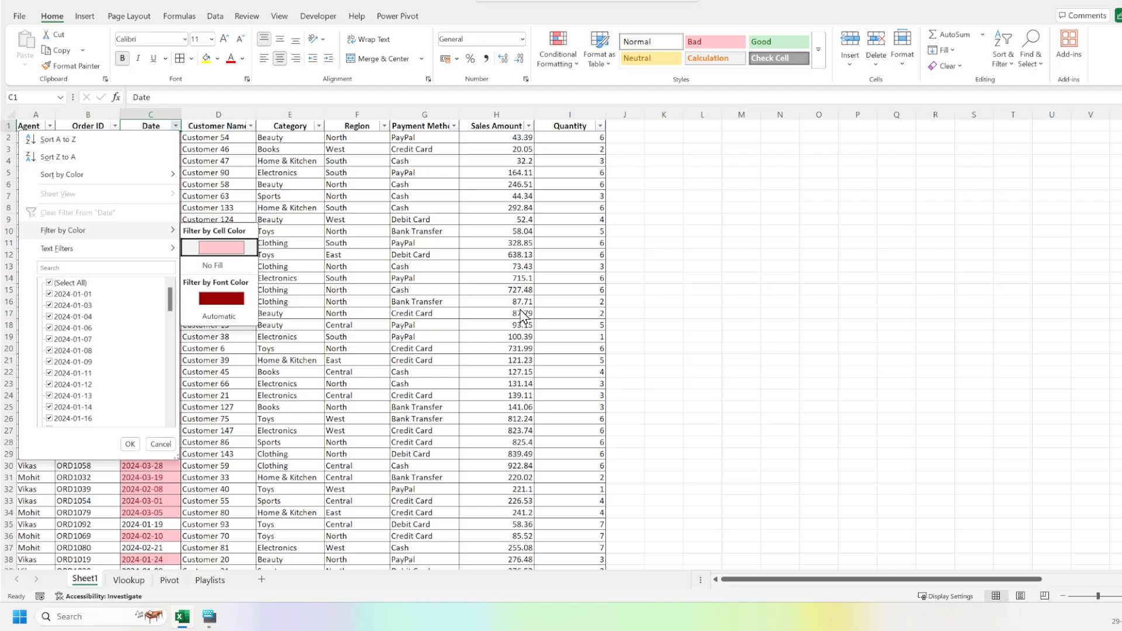
{"action": "key", "text": "Return"}
{"action": "key", "text": "alt+Down"}
{"action": "key", "text": "Escape"}
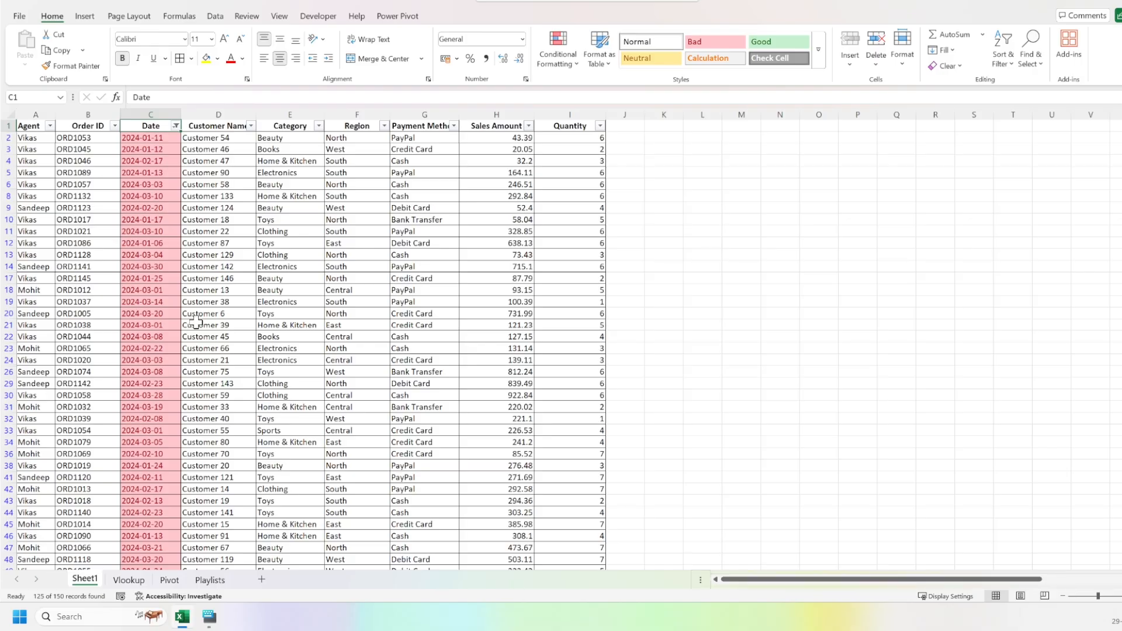
Remove the AutoFilter from the sales table and clear the conditional formatting rules from the Date column's cells only.
{"action": "key", "text": "ctrl+shift+l"}
{"action": "key", "text": "Down"}
{"action": "key", "text": "ctrl+shift+Down"}
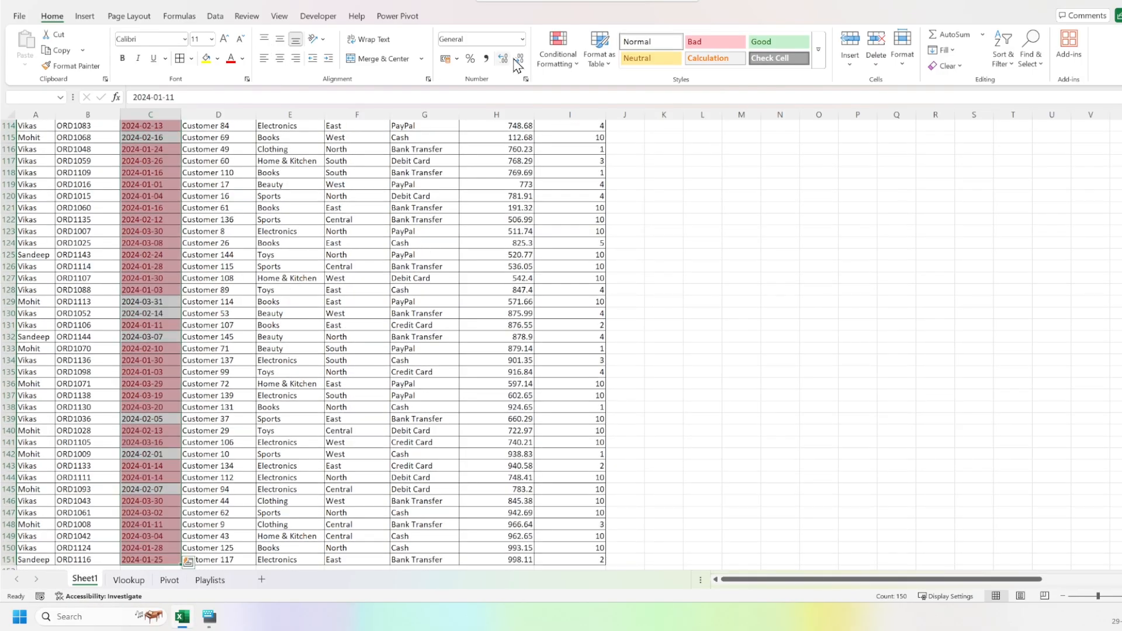
{"action": "left_click", "coordinate": [558, 56]}
{"action": "mouse_move", "coordinate": [570, 234]}
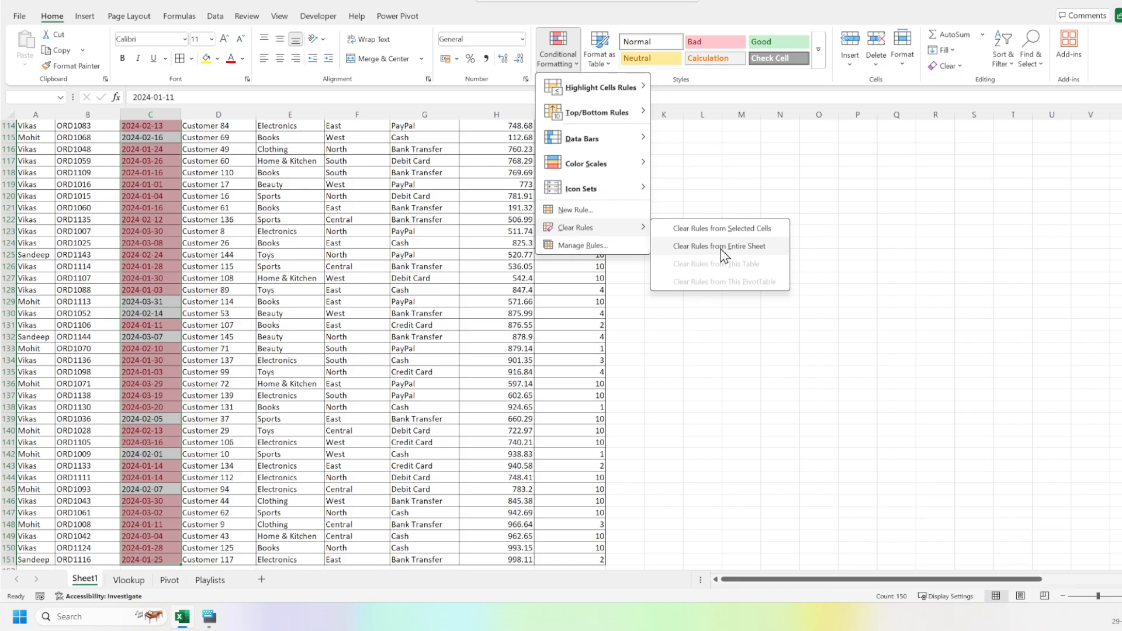
{"action": "left_click", "coordinate": [721, 228]}
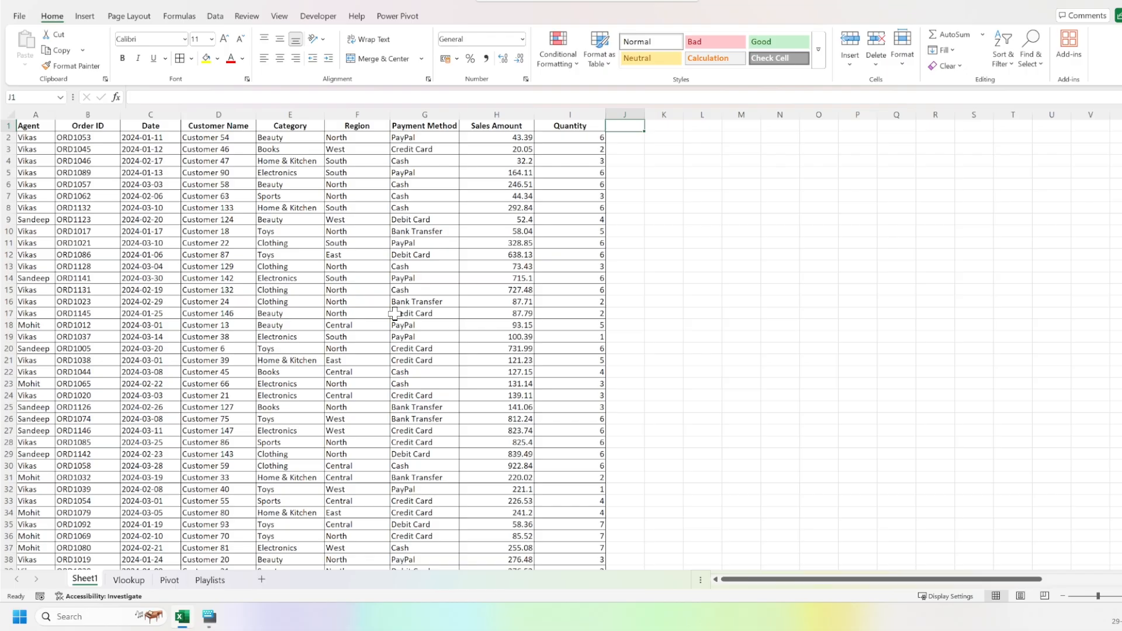
Begin an IF formula in J2 that tests whether the quantity in I2 is greater than 4.
{"action": "key", "text": "Down"}
{"action": "type", "text": "="}
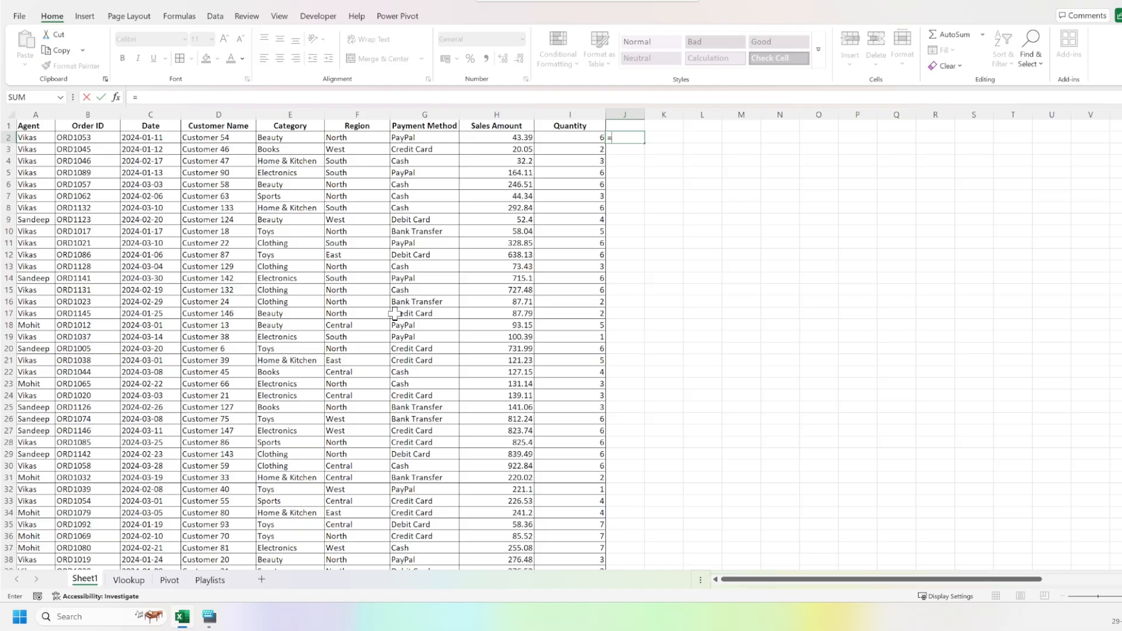
{"action": "type", "text": "if"}
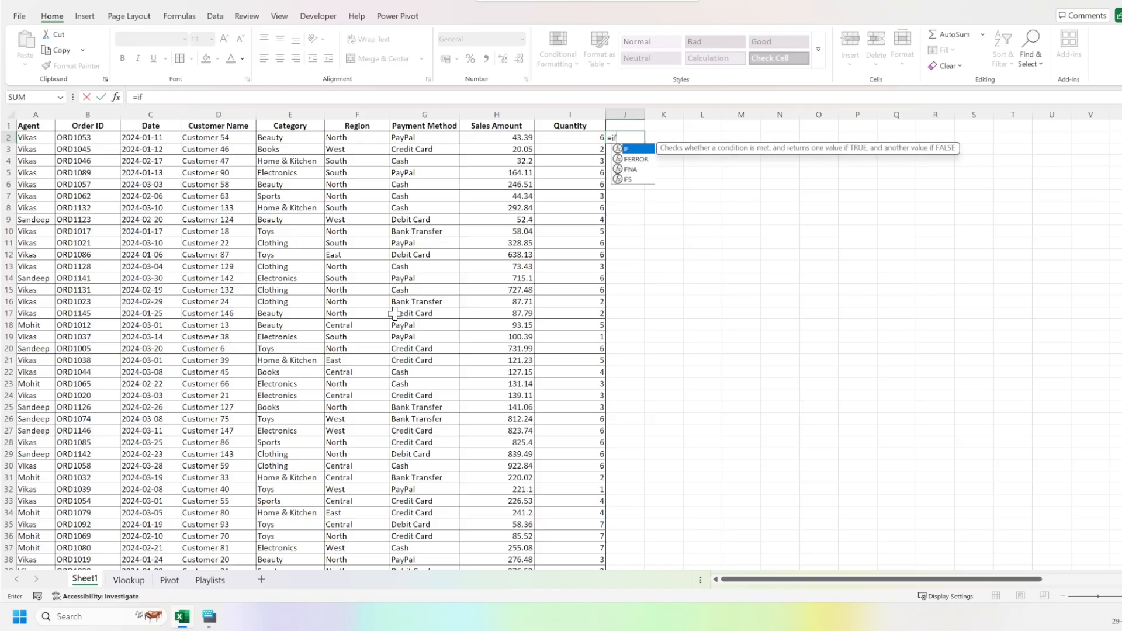
{"action": "key", "text": "Tab"}
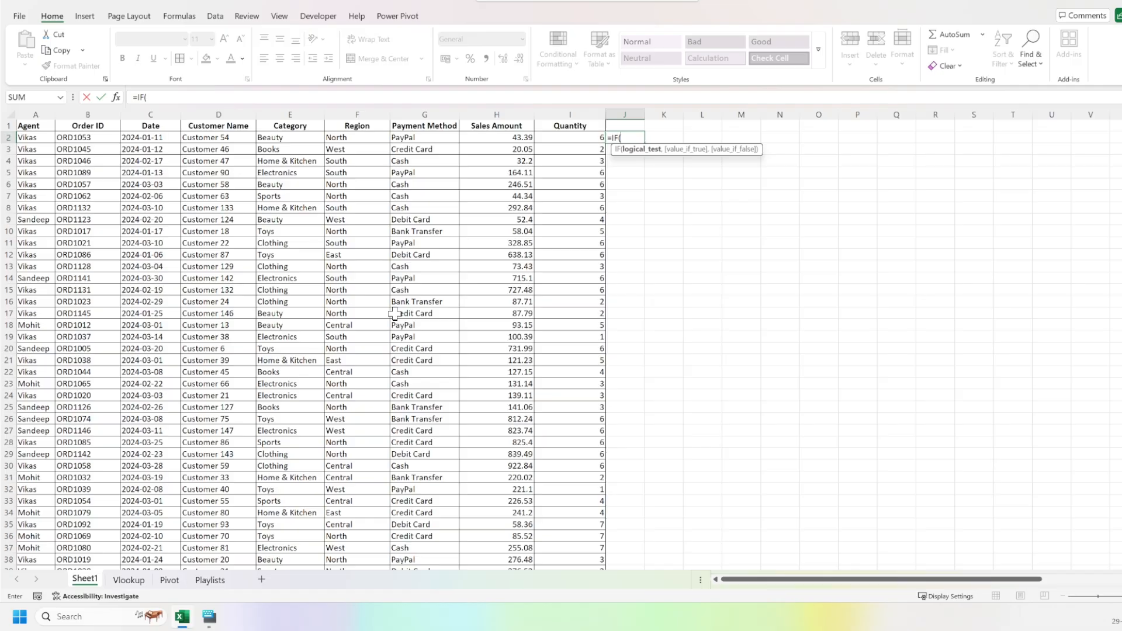
{"action": "key", "text": "Left"}
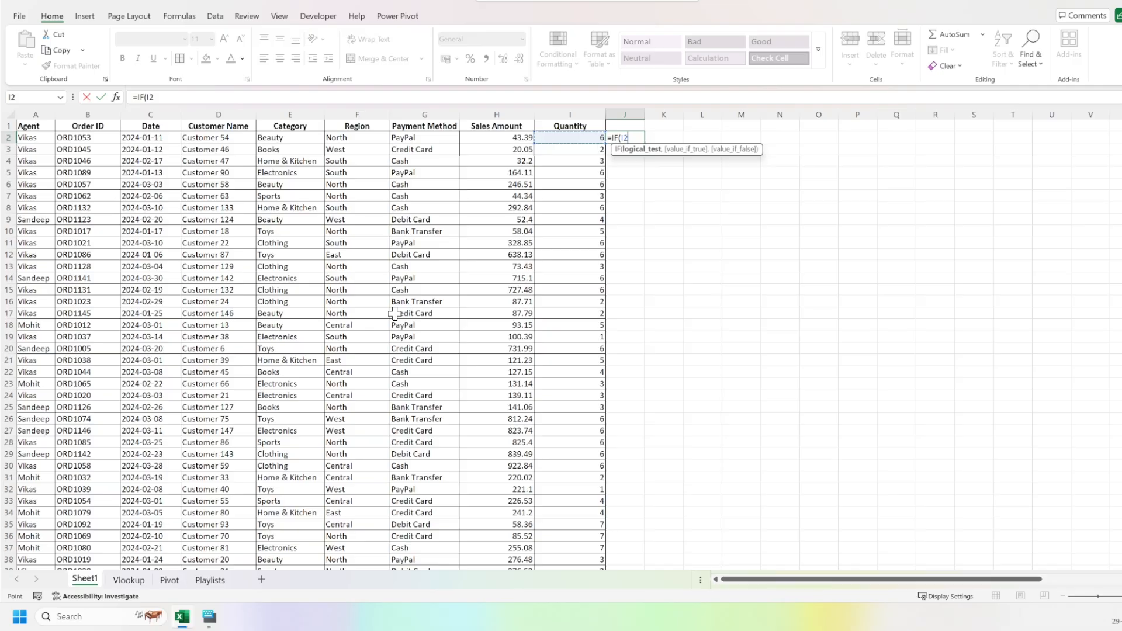
{"action": "type", "text": ">"}
{"action": "type", "text": "="}
{"action": "type", "text": "5"}
{"action": "key", "text": "BackSpace"}
{"action": "key", "text": "BackSpace"}
{"action": "type", "text": "4,"}
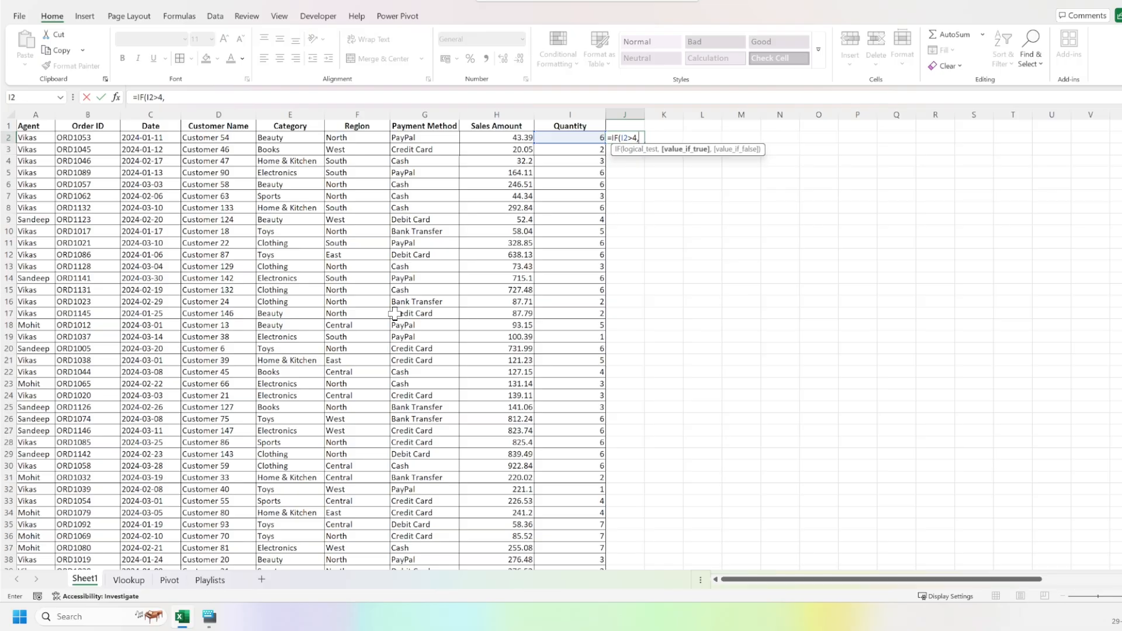
{"action": "type", "text": "\""}
{"action": "type", "text": "Good S"}
Complete the IF formula with "High Sale" as the true value and "Low Sale" as the false value, and enter it.
{"action": "key", "text": "BackSpace"}
{"action": "key", "text": "BackSpace"}
{"action": "key", "text": "BackSpace"}
{"action": "key", "text": "BackSpace"}
{"action": "key", "text": "BackSpace"}
{"action": "key", "text": "BackSpace"}
{"action": "type", "text": "High Sale\","}
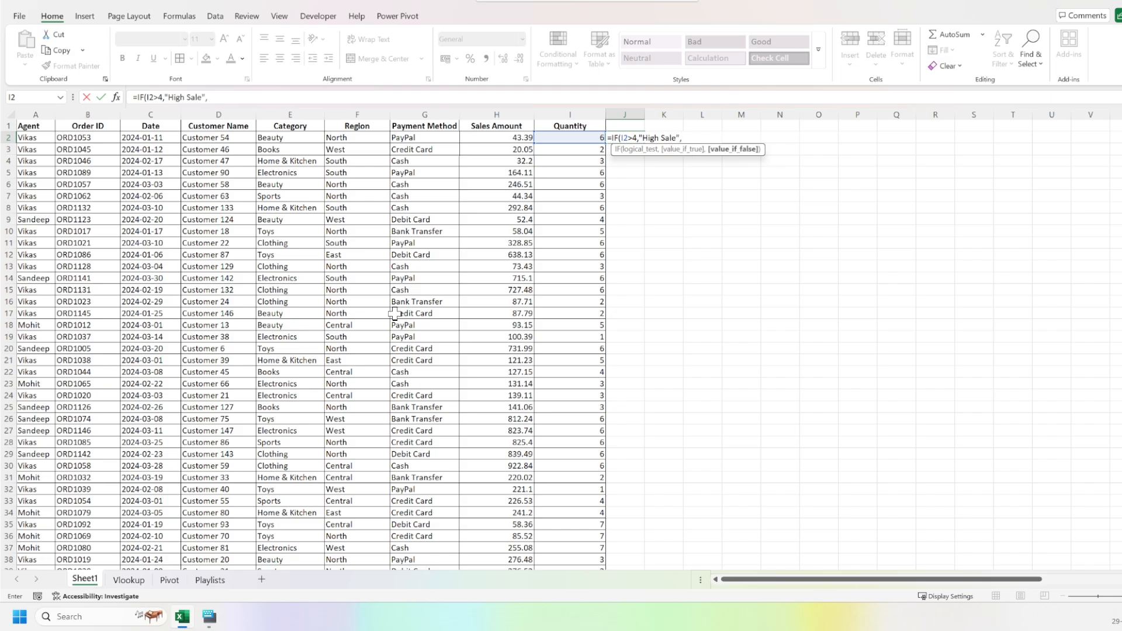
{"action": "type", "text": "\"Low Sale\")"}
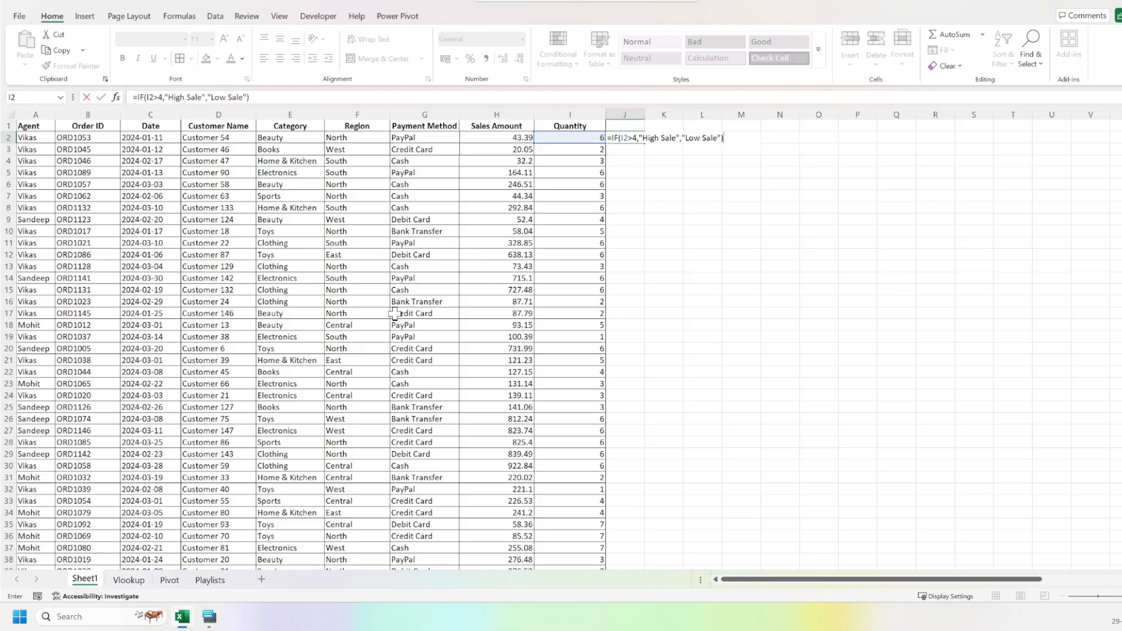
{"action": "key", "text": "Return"}
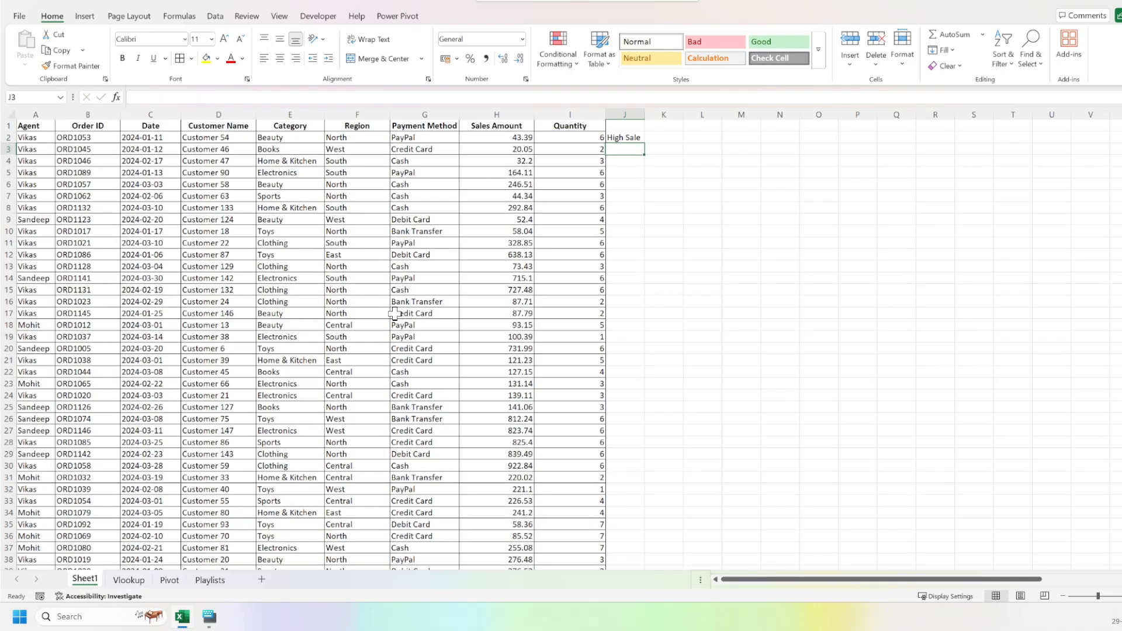
Fill the IF formula from J2 down to J151 and review the labels from the first record.
{"action": "key", "text": "Up"}
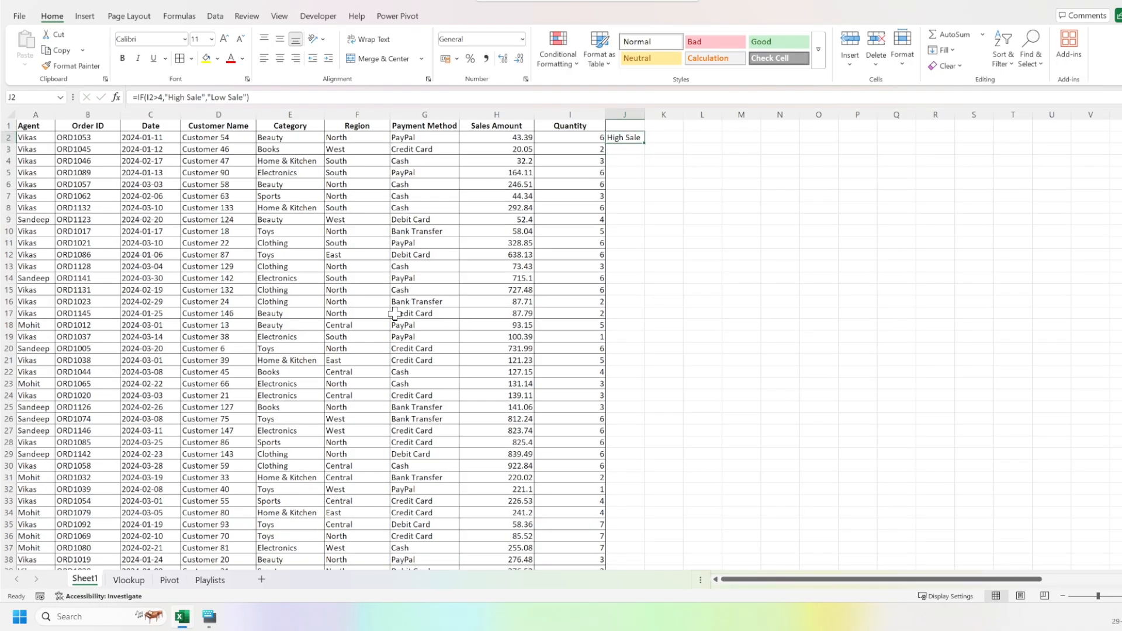
{"action": "key", "text": "Left"}
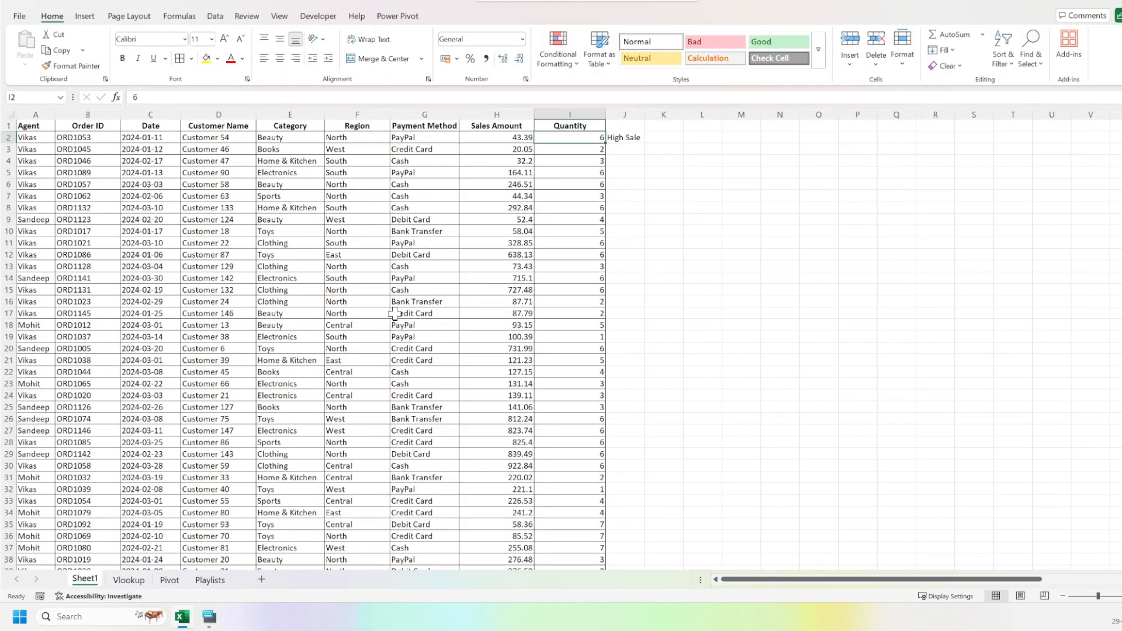
{"action": "key", "text": "ctrl+Down"}
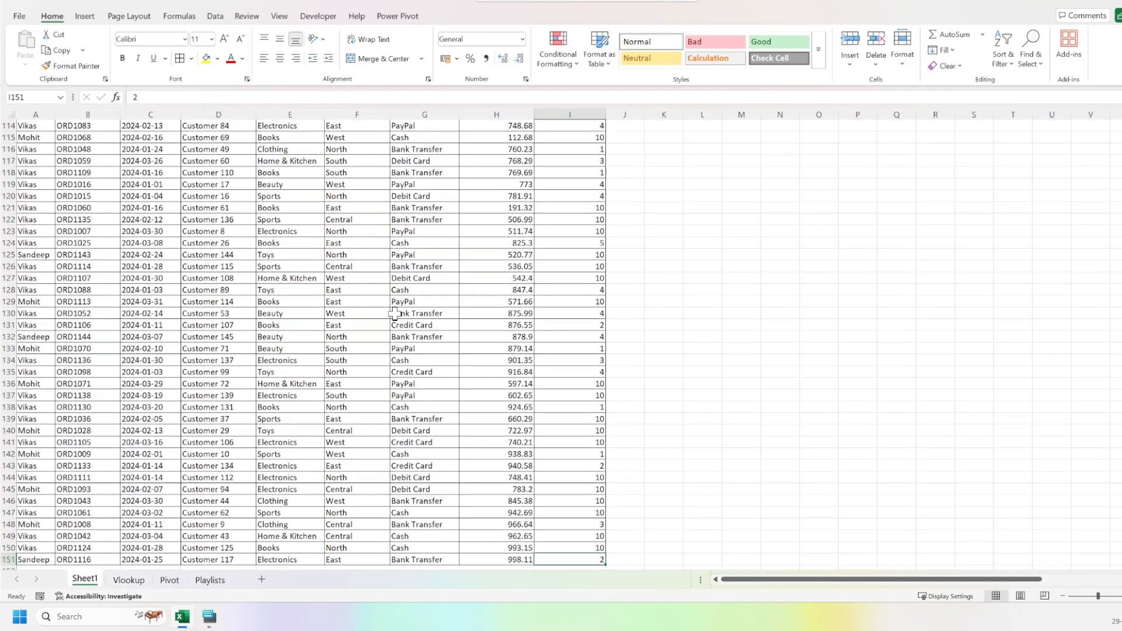
{"action": "key", "text": "Right"}
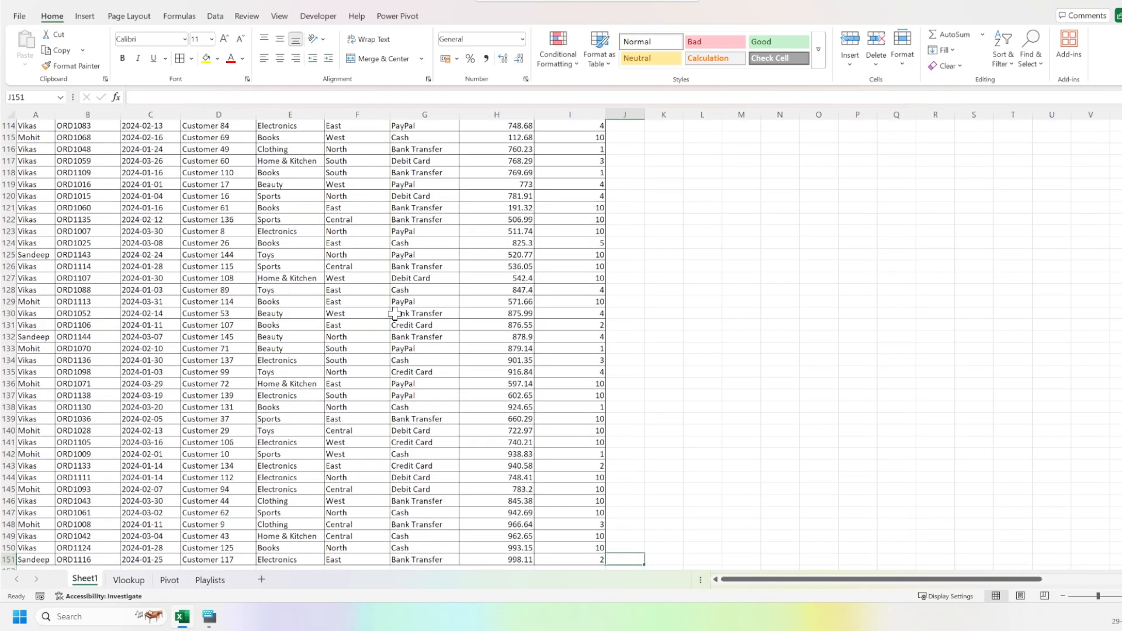
{"action": "key", "text": "ctrl+shift+Up"}
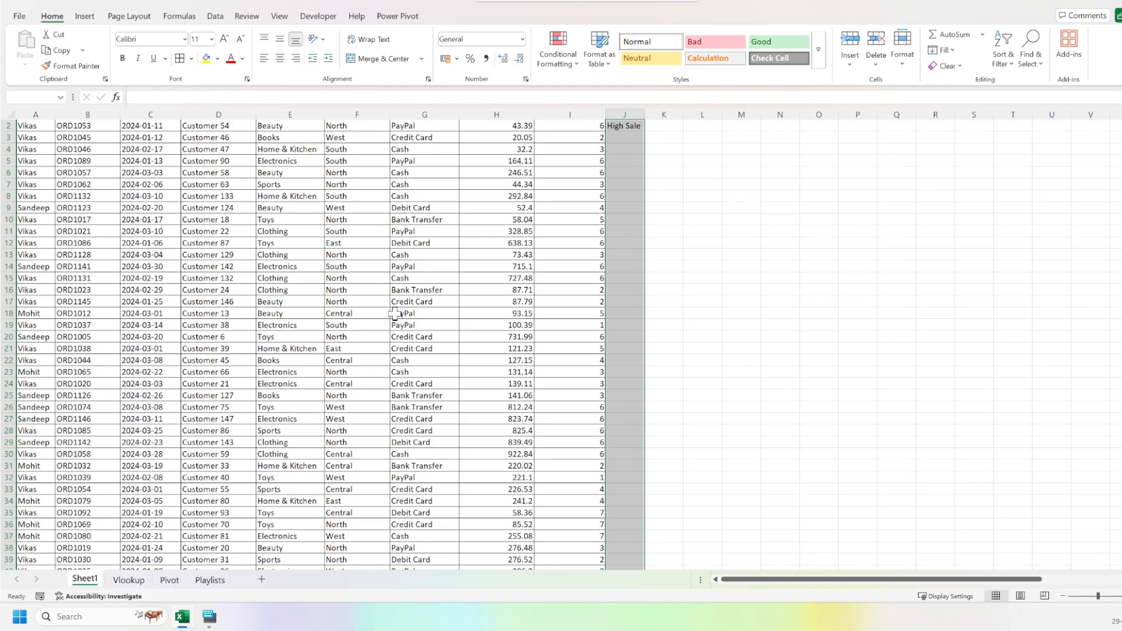
{"action": "key", "text": "ctrl+d"}
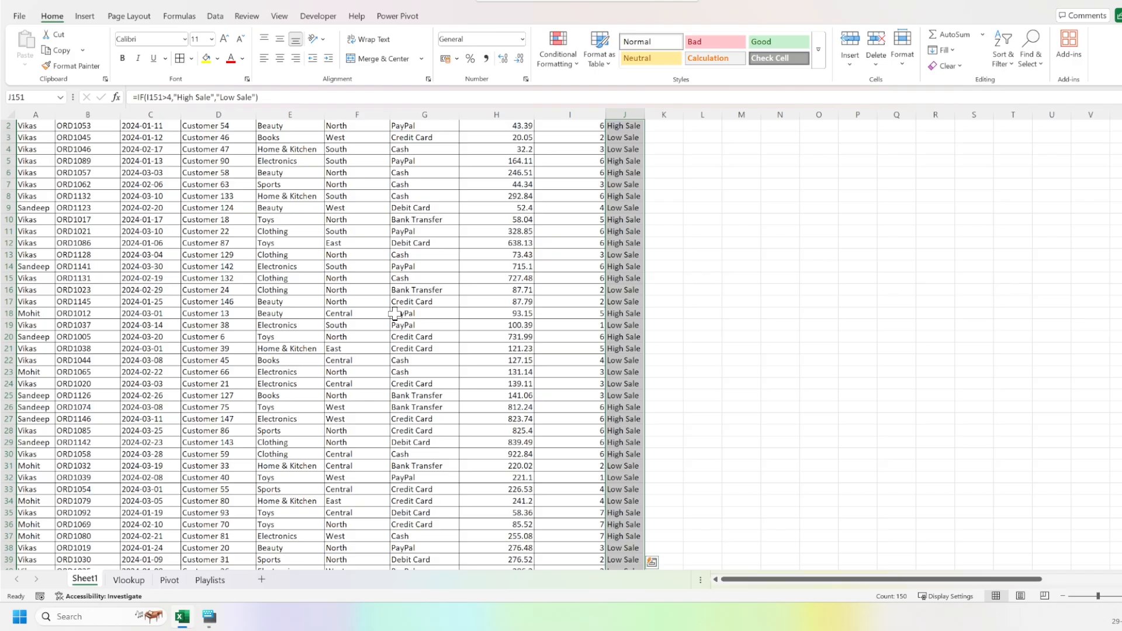
{"action": "key", "text": "Right"}
{"action": "key", "text": "ctrl+Up"}
{"action": "key", "text": "Down"}
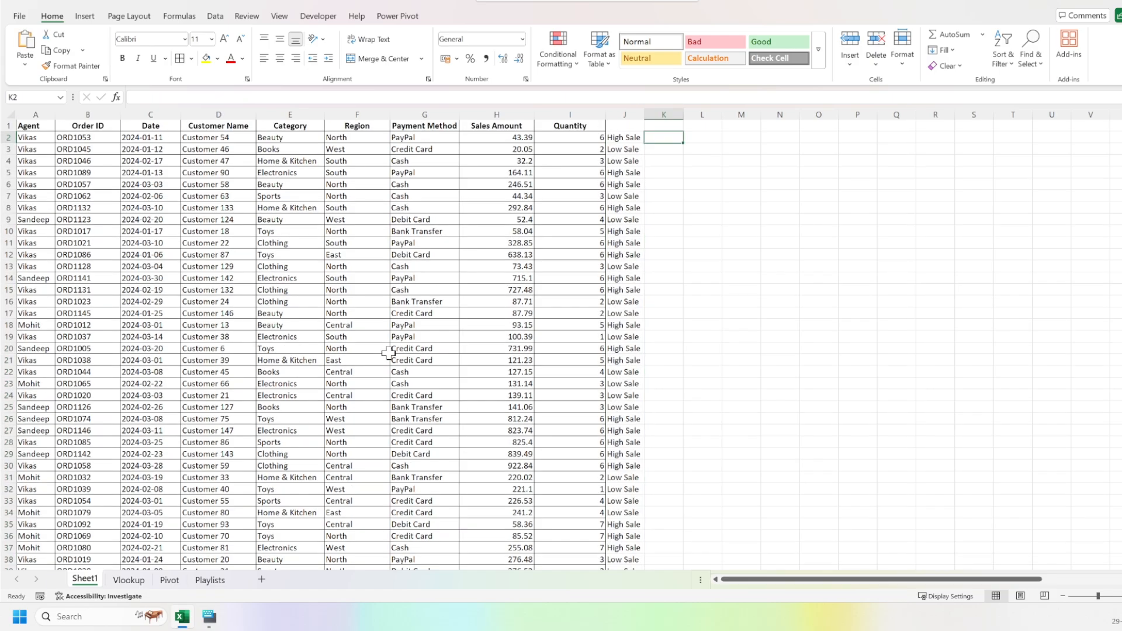
{"action": "key", "text": "Left"}
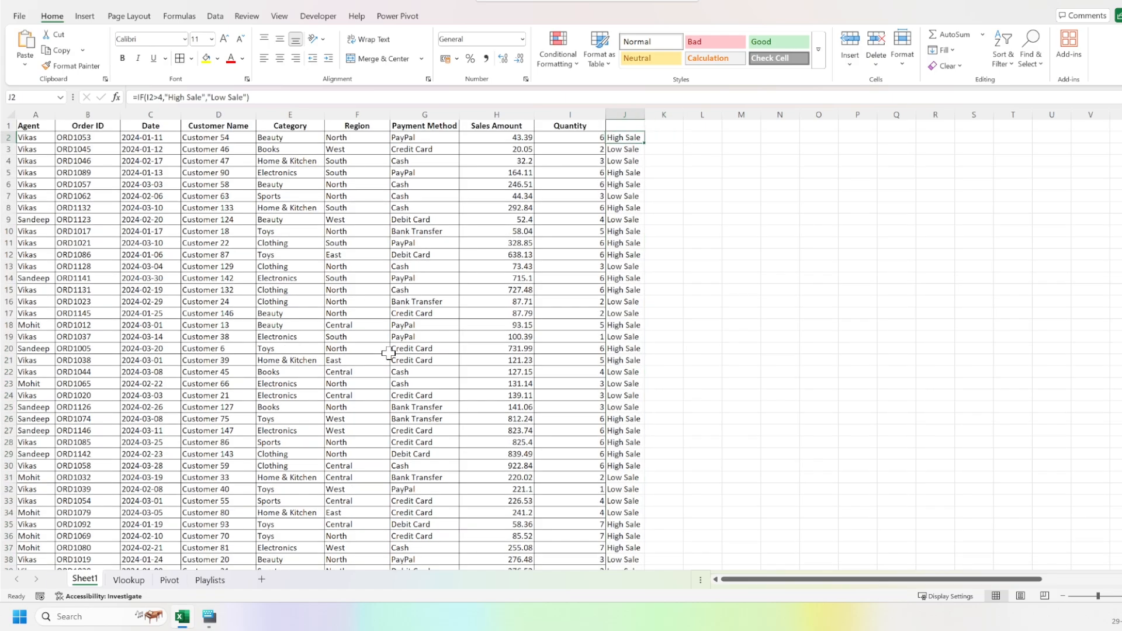
{"action": "key", "text": "Right"}
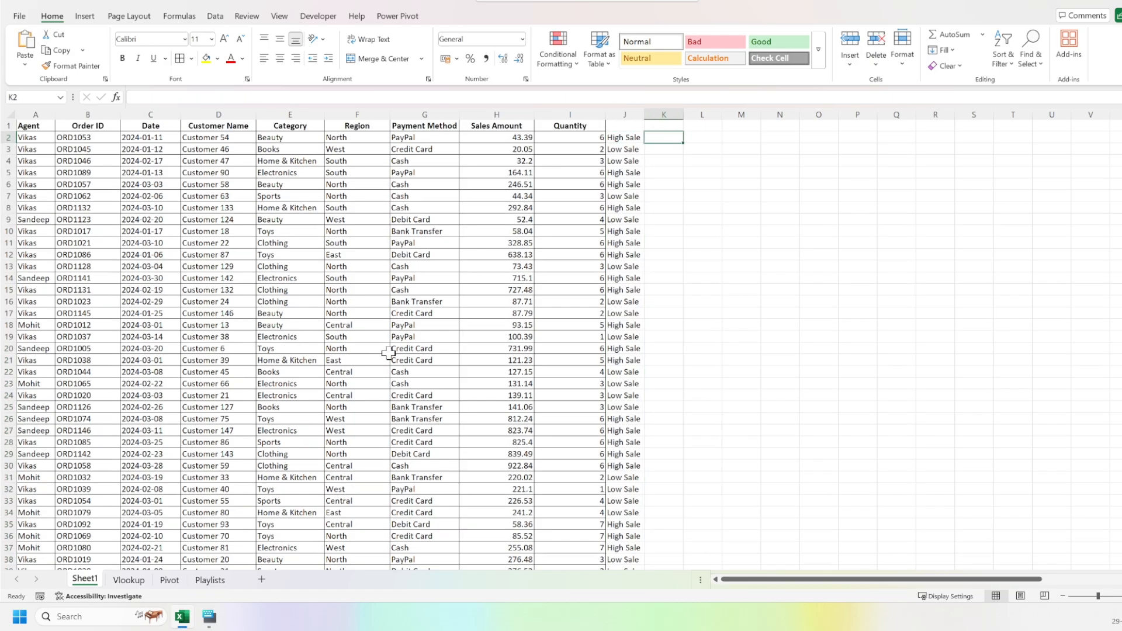
{"action": "key", "text": "Left"}
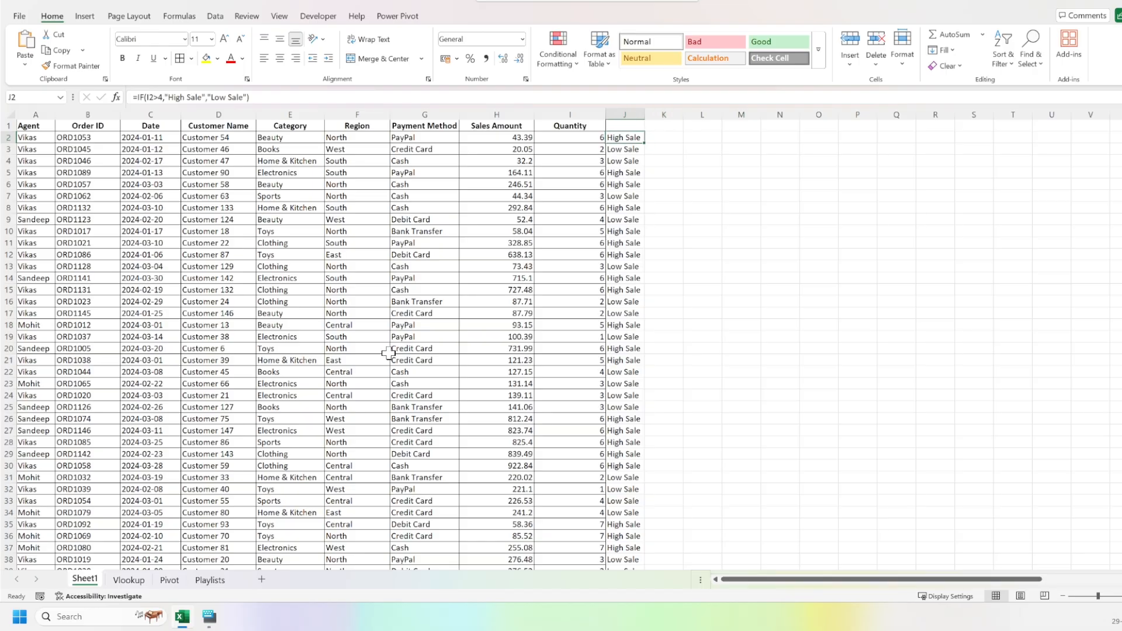
{"action": "key", "text": "Right"}
{"action": "type", "text": "=ifs"}
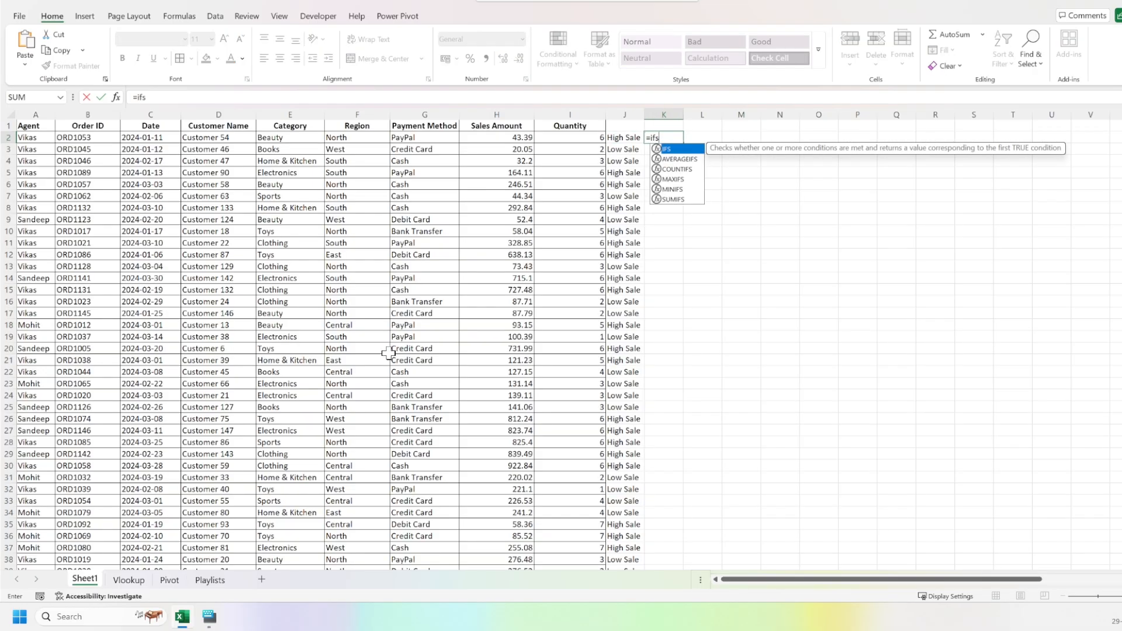
{"action": "key", "text": "Tab"}
{"action": "key", "text": "Left"}
{"action": "key", "text": "Left"}
{"action": "key", "text": "Left"}
{"action": "key", "text": "Left"}
{"action": "key", "text": "Left"}
{"action": "key", "text": "Left"}
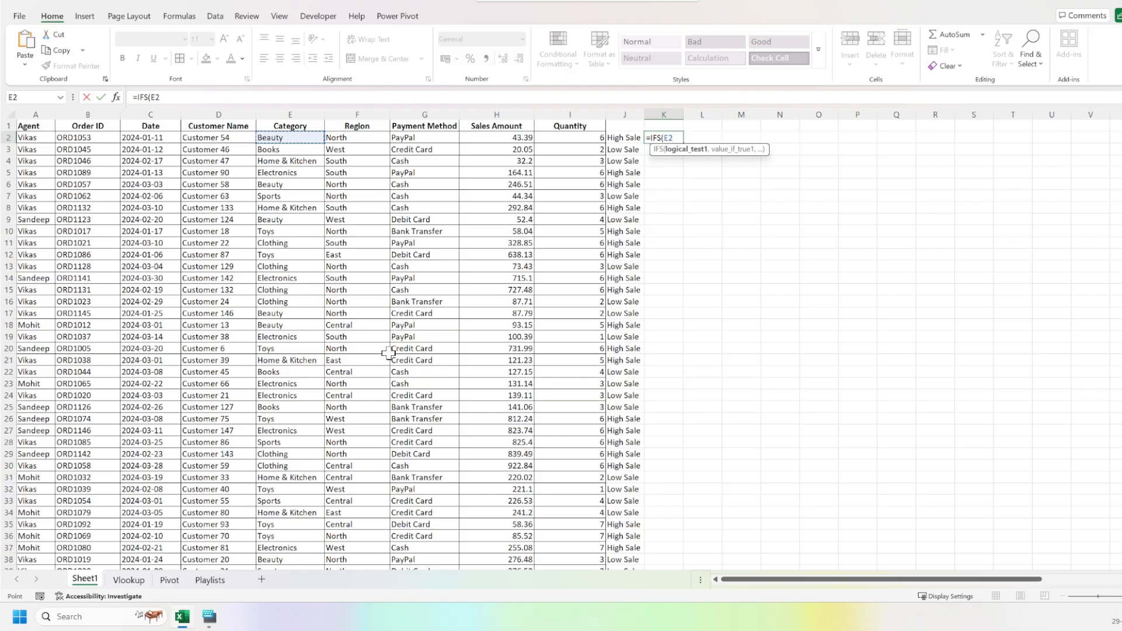
{"action": "key", "text": "Down"}
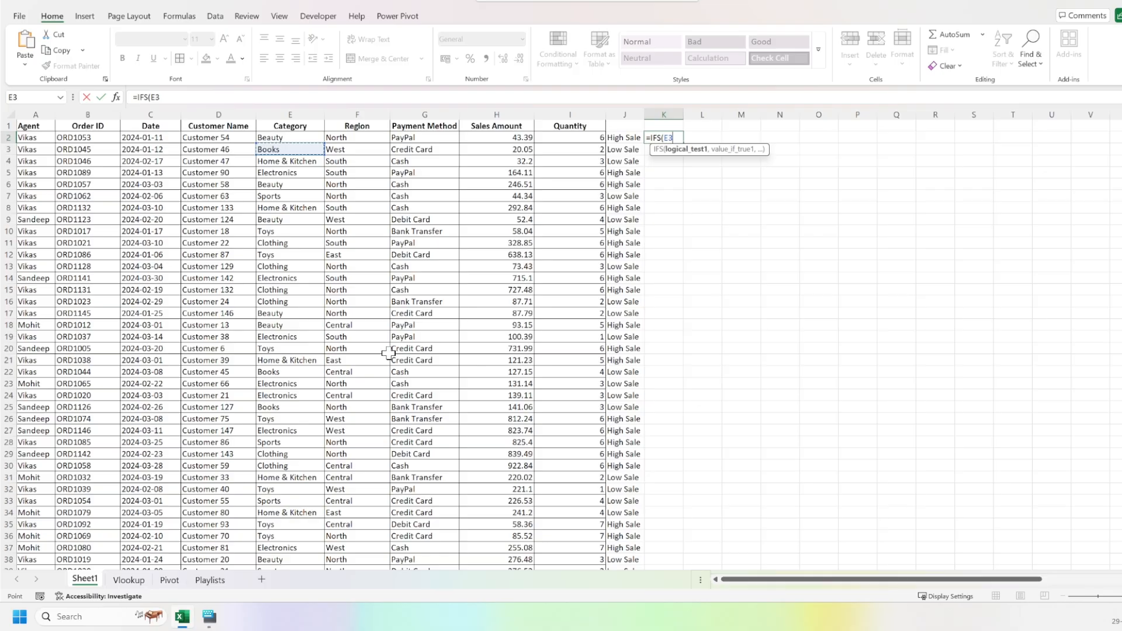
{"action": "key", "text": "Escape"}
Begin an IFS formula in K2 that tests whether the category in E2 equals "Beauty".
{"action": "type", "text": "="}
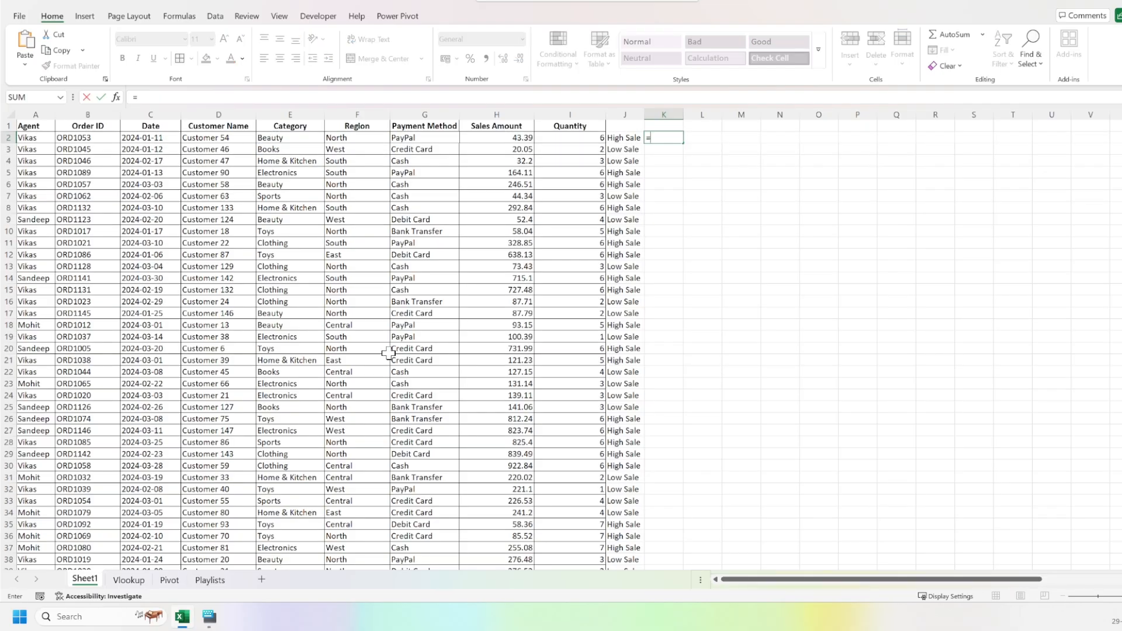
{"action": "type", "text": "ifs"}
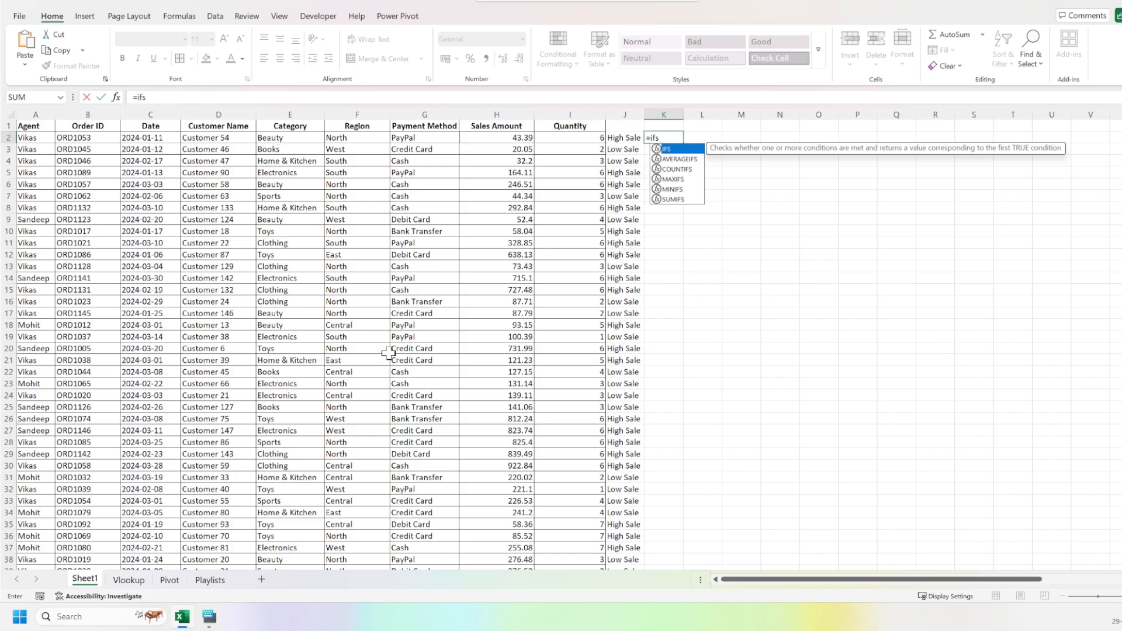
{"action": "key", "text": "Tab"}
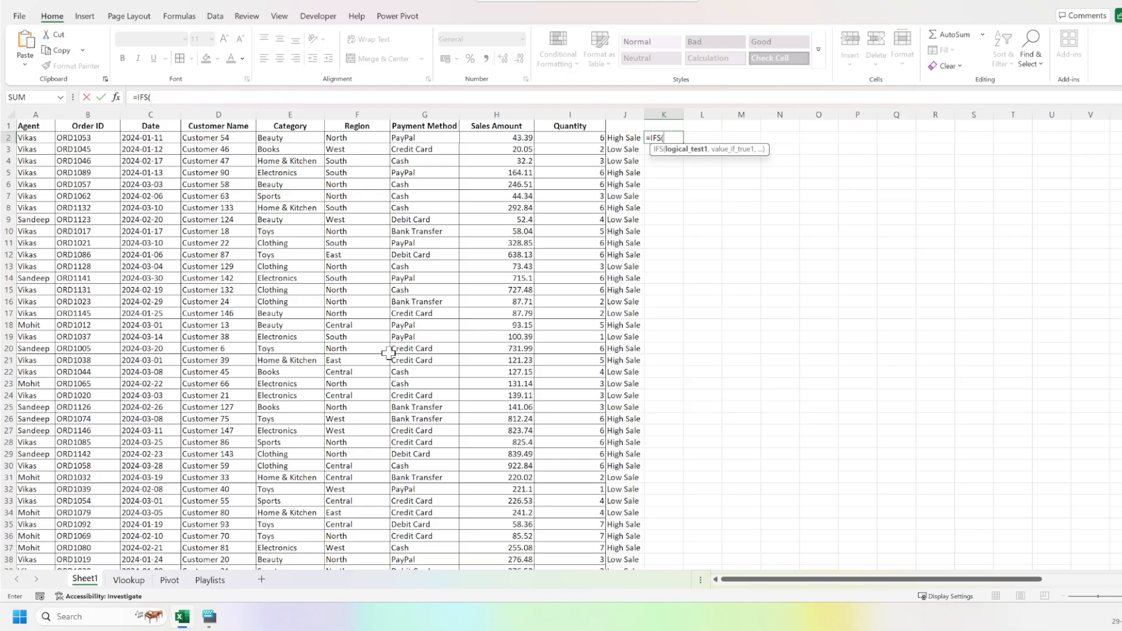
{"action": "left_click", "coordinate": [283, 136]}
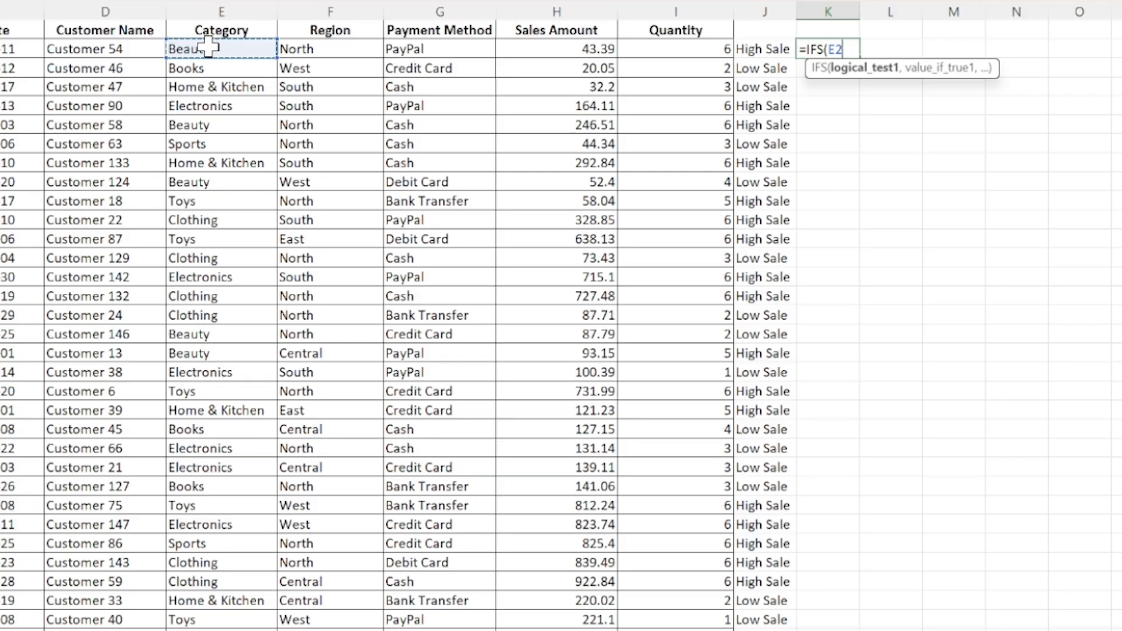
{"action": "type", "text": "="}
{"action": "type", "text": "\"B"}
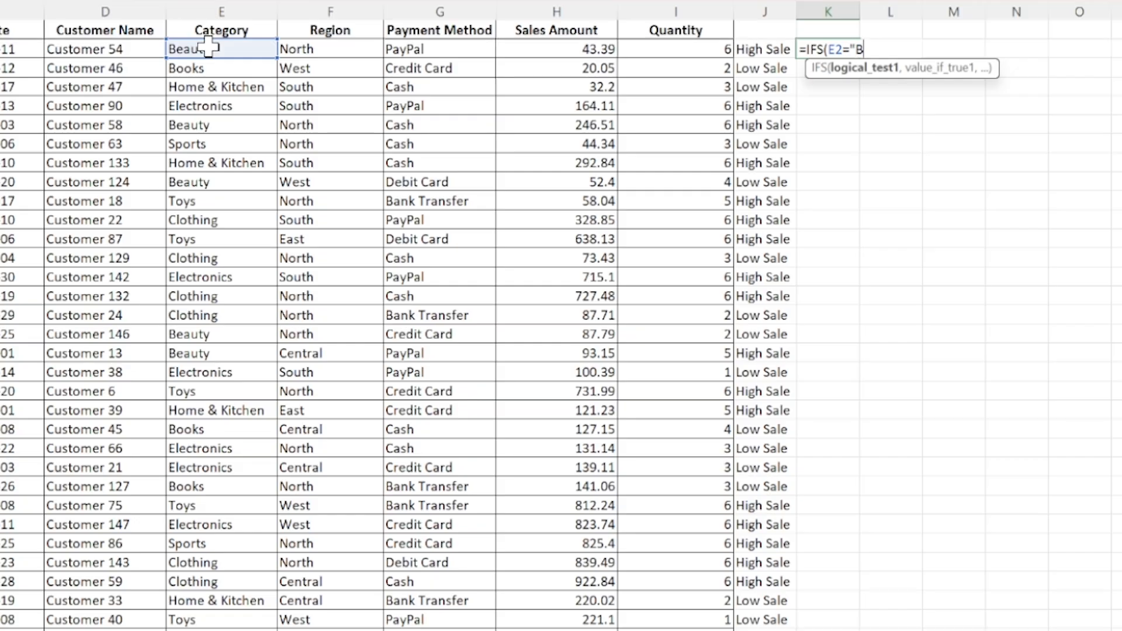
{"action": "type", "text": "eauty\""}
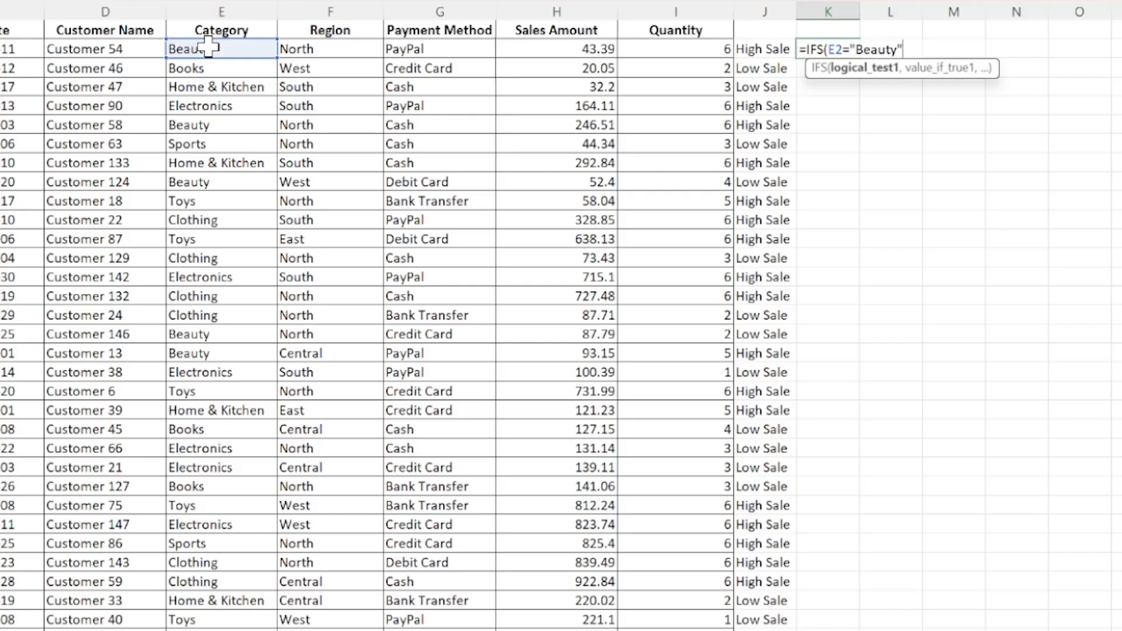
{"action": "type", "text": ","}
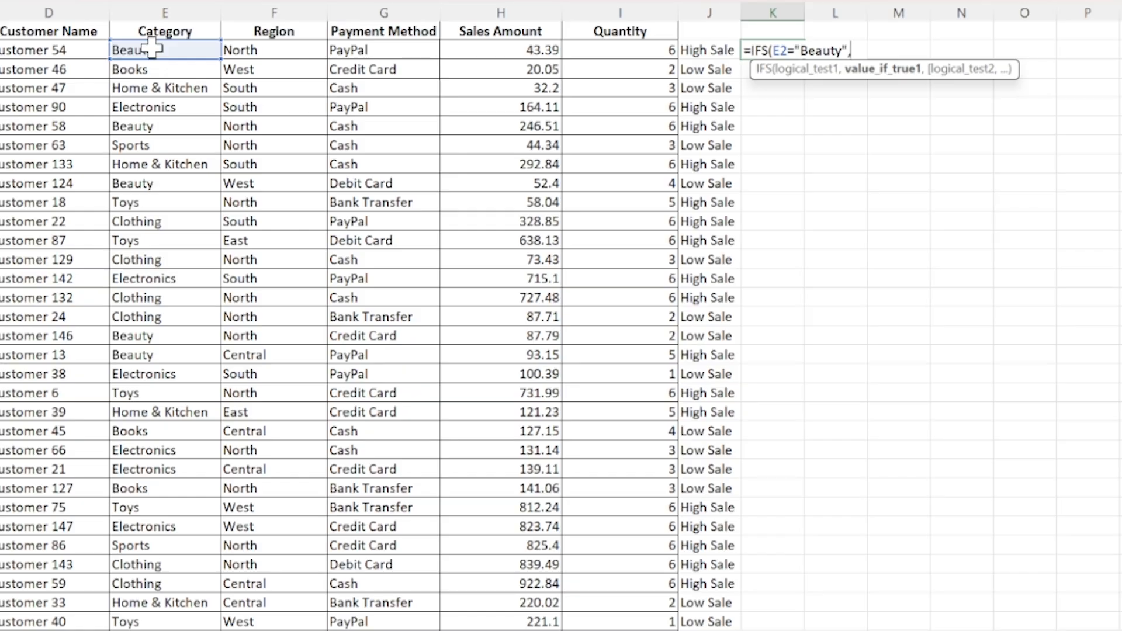
Give the first IFS condition the result "Dept 1".
{"action": "type", "text": "\""}
{"action": "type", "text": "D"}
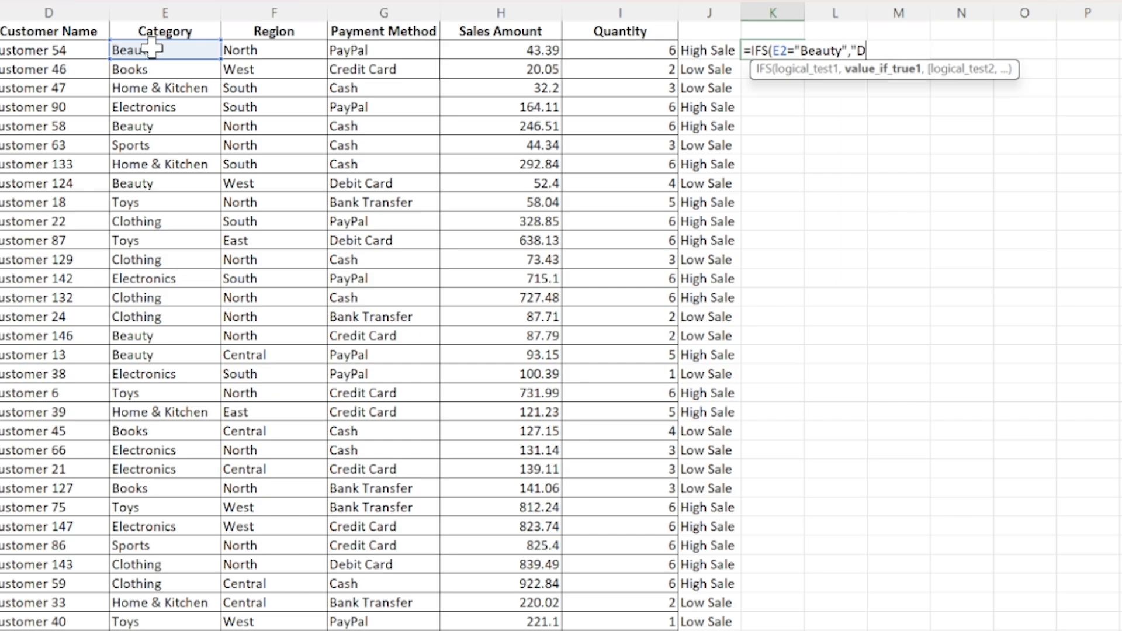
{"action": "type", "text": "ept 1\""}
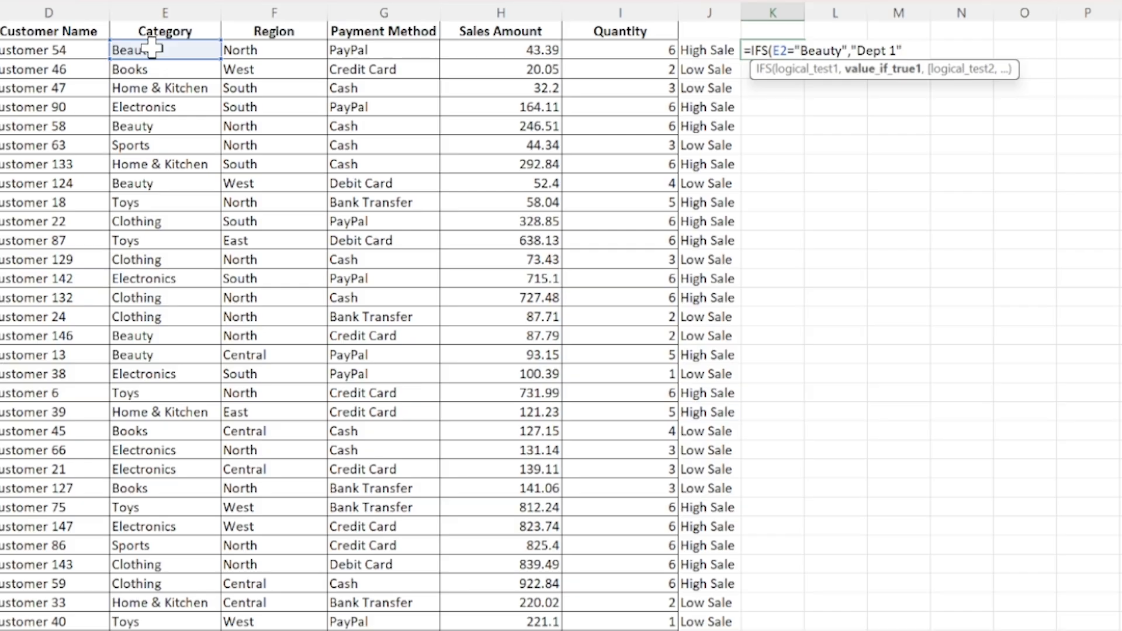
{"action": "type", "text": ","}
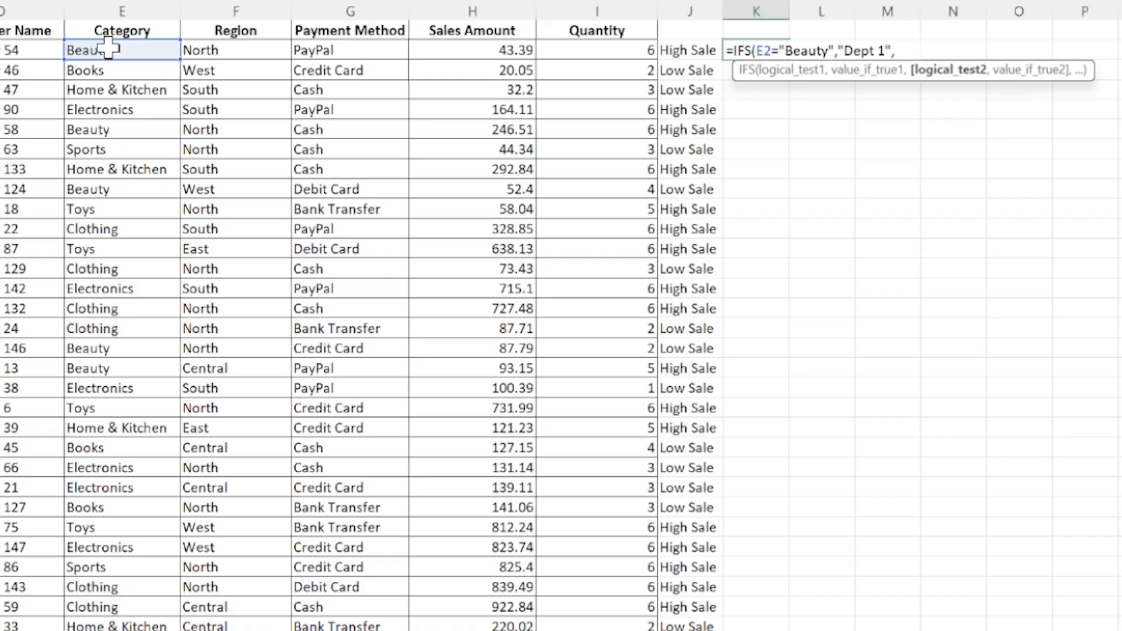
Add a second IFS condition testing E2 for "Book", with "Dept 2" as its result.
{"action": "left_click", "coordinate": [99, 51]}
{"action": "type", "text": "=\"Book\""}
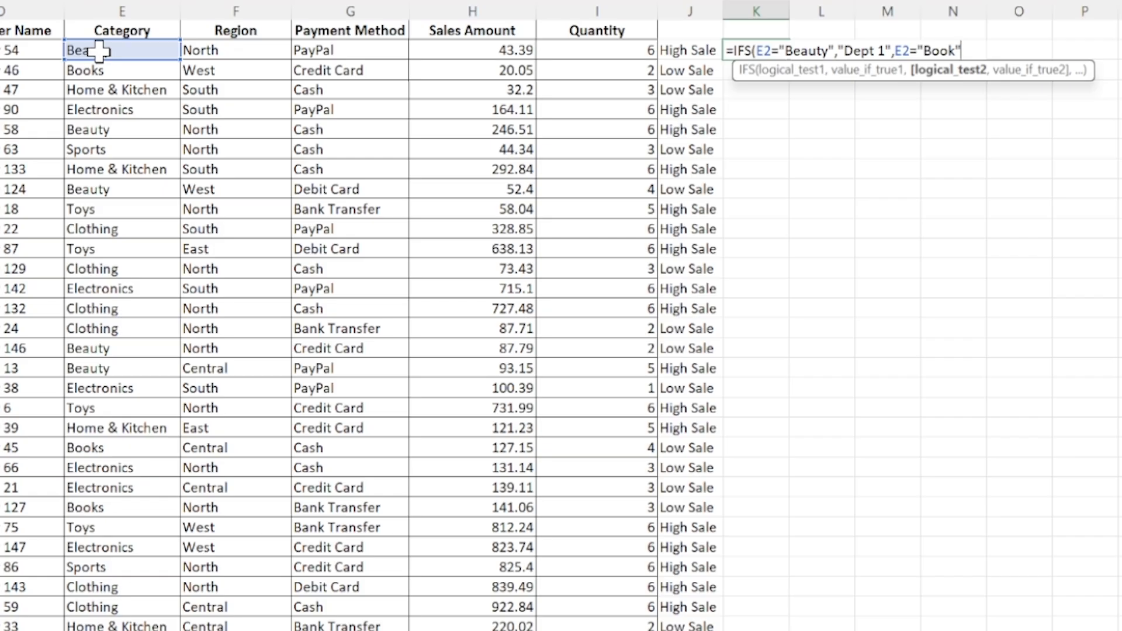
{"action": "type", "text": ","}
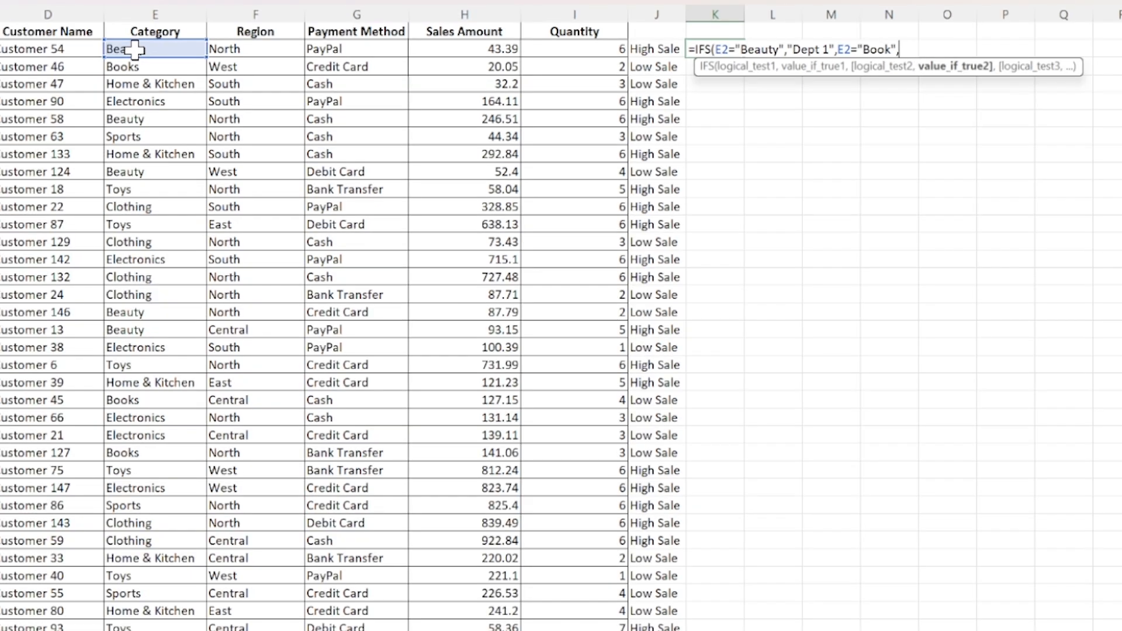
{"action": "type", "text": "\"Dept 2\","}
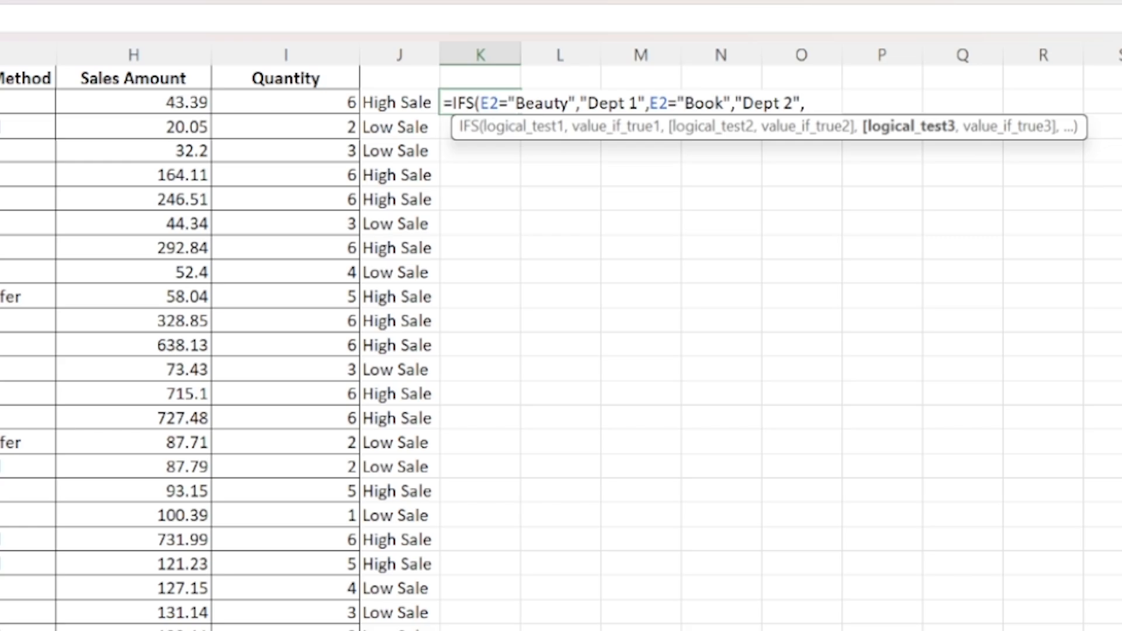
Add TRUE as the catch-all IFS condition with the result "Dept 3", and enter the formula.
{"action": "type", "text": "true"}
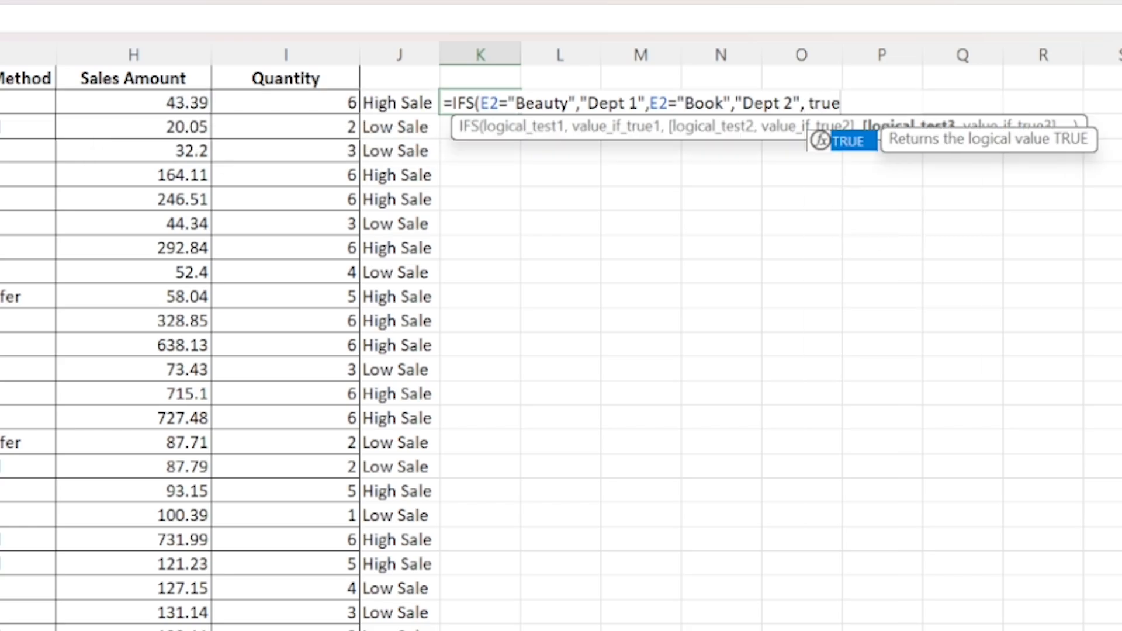
{"action": "key", "text": "Tab"}
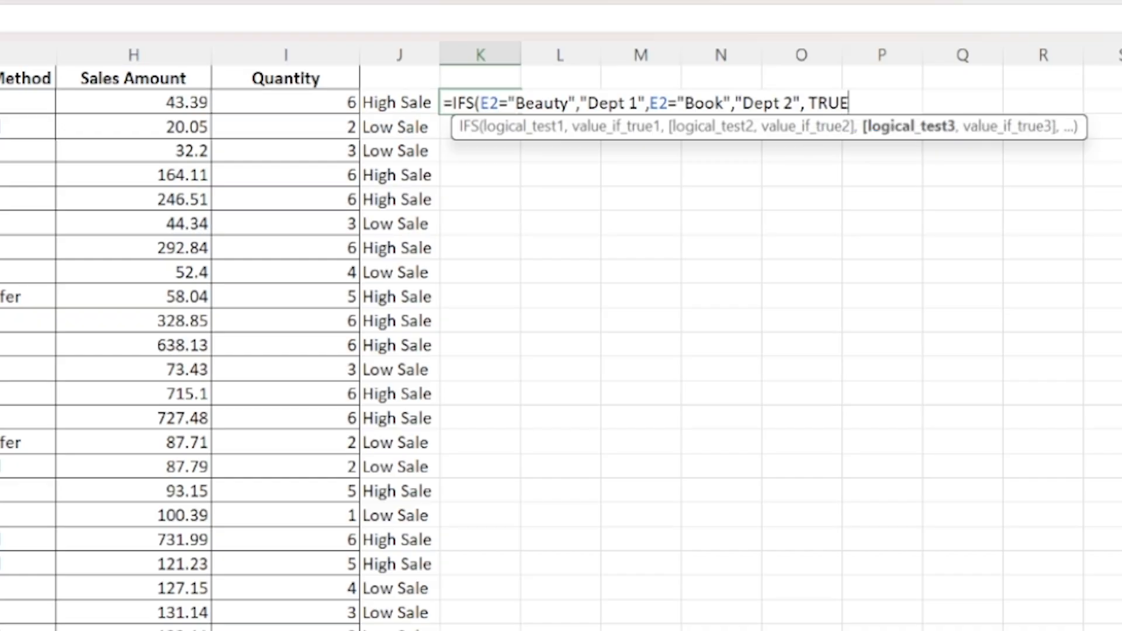
{"action": "type", "text": ","}
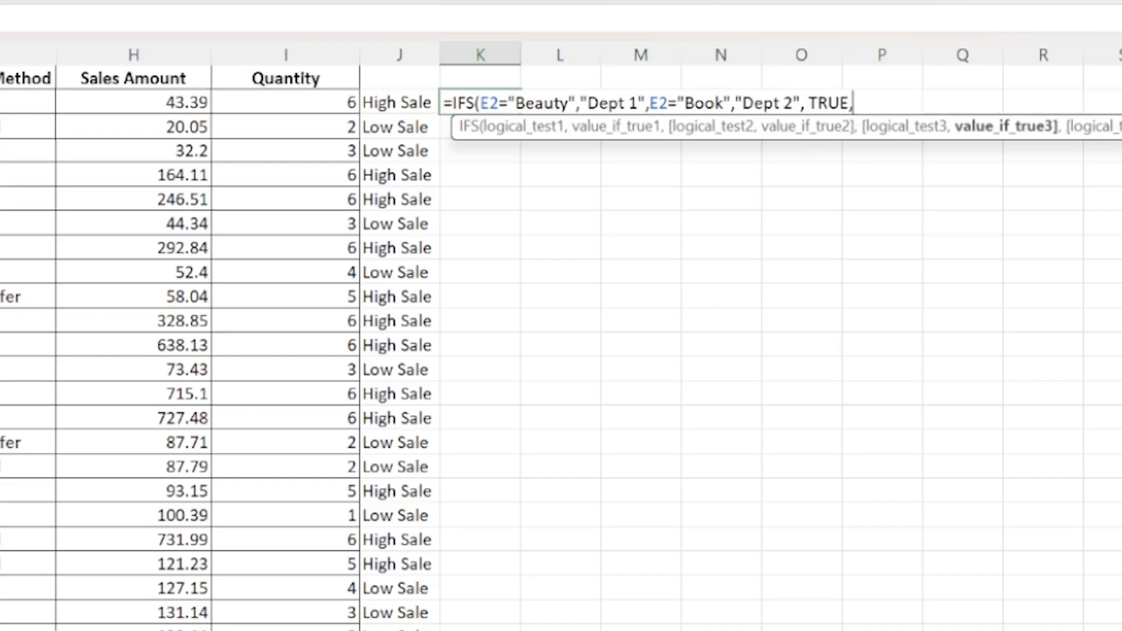
{"action": "type", "text": "\"Dept 3\""}
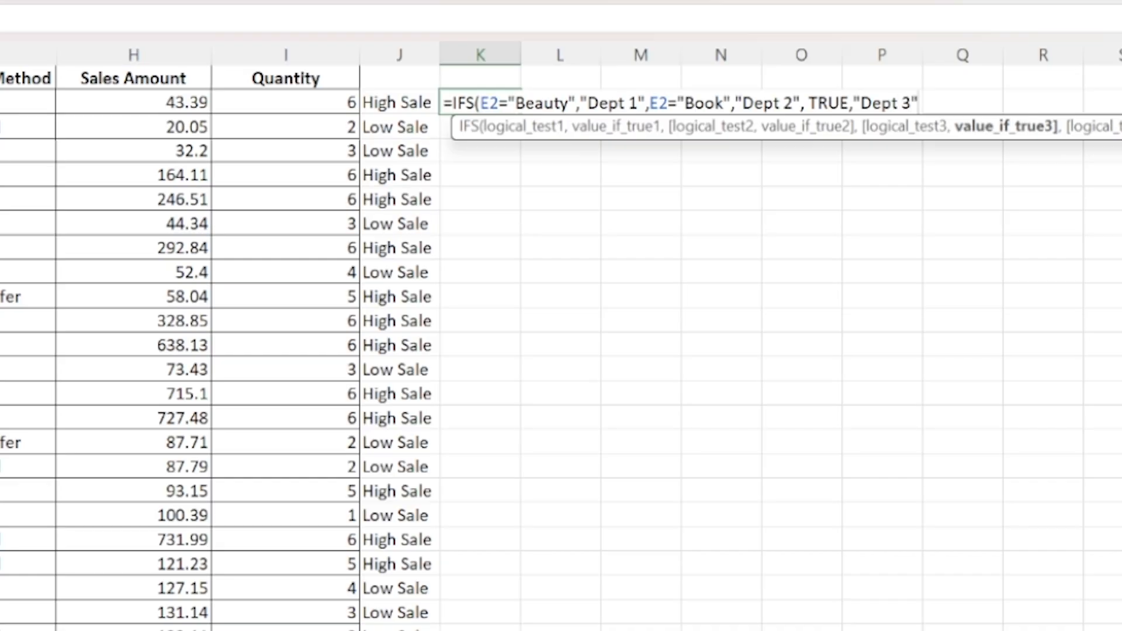
{"action": "type", "text": ")"}
{"action": "key", "text": "Return"}
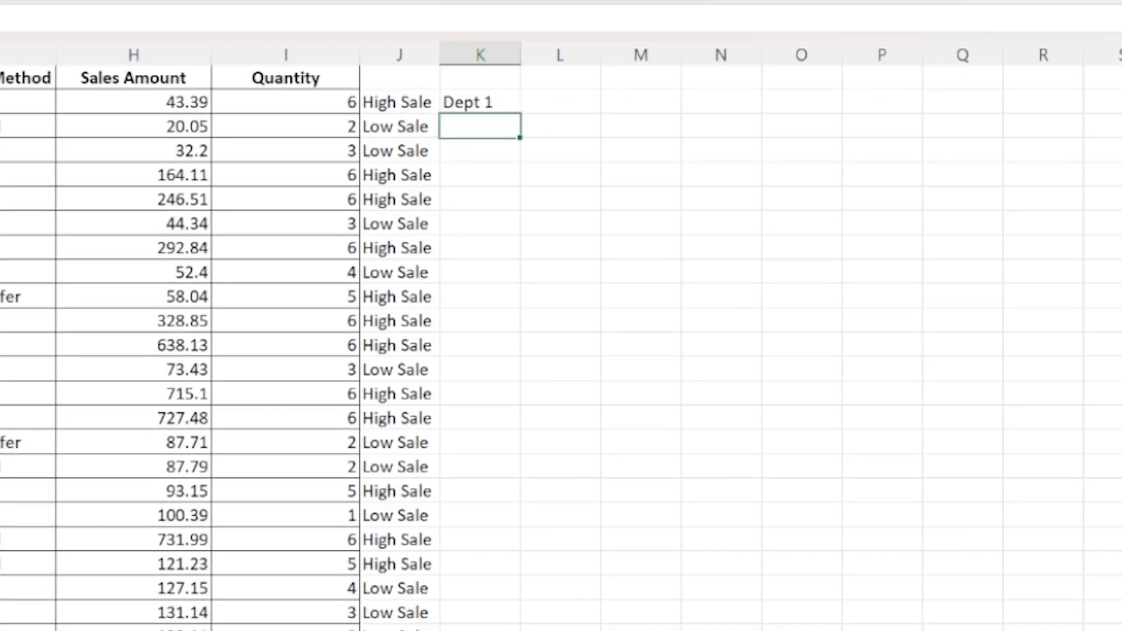
Fill the IFS formula from K2 down to the table's last record in K151.
{"action": "key", "text": "Up"}
{"action": "key", "text": "Left"}
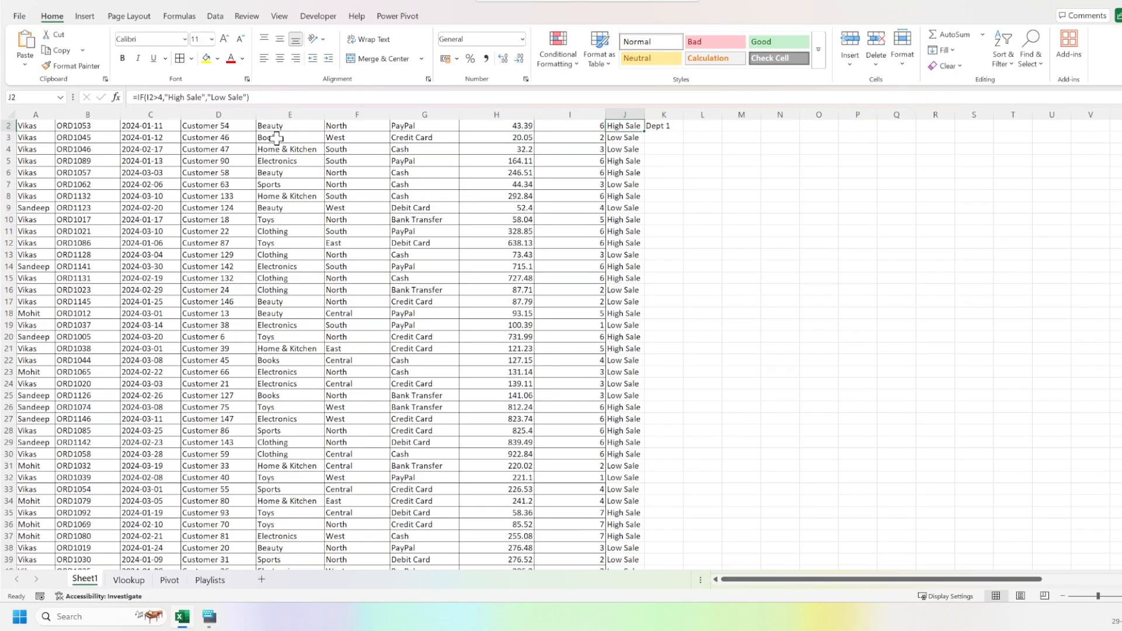
{"action": "key", "text": "ctrl+Down"}
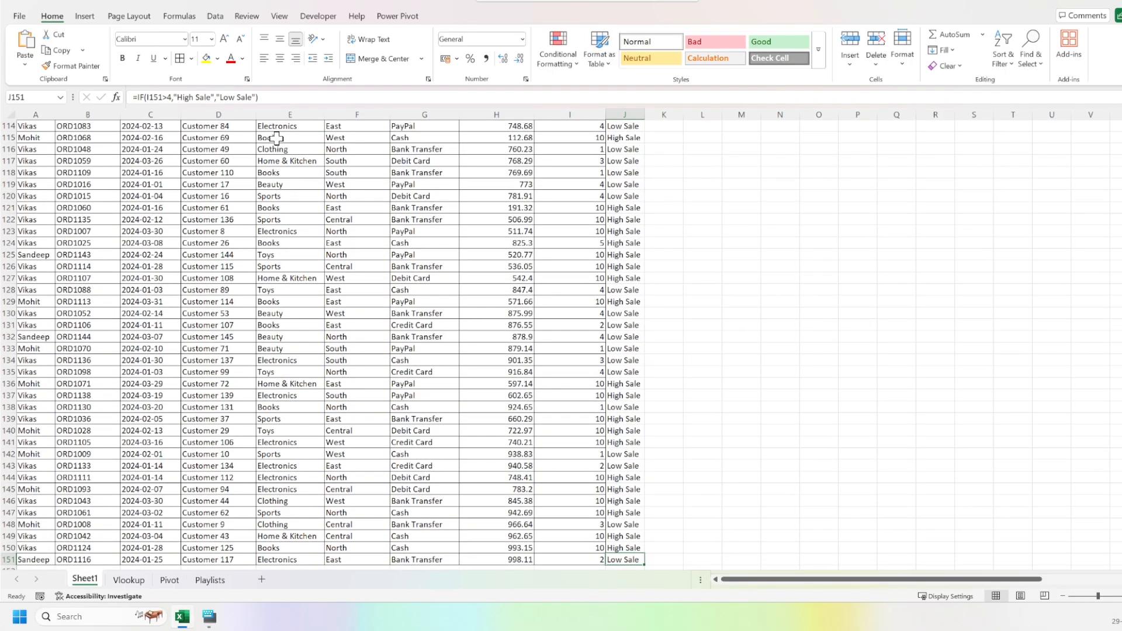
{"action": "key", "text": "Right"}
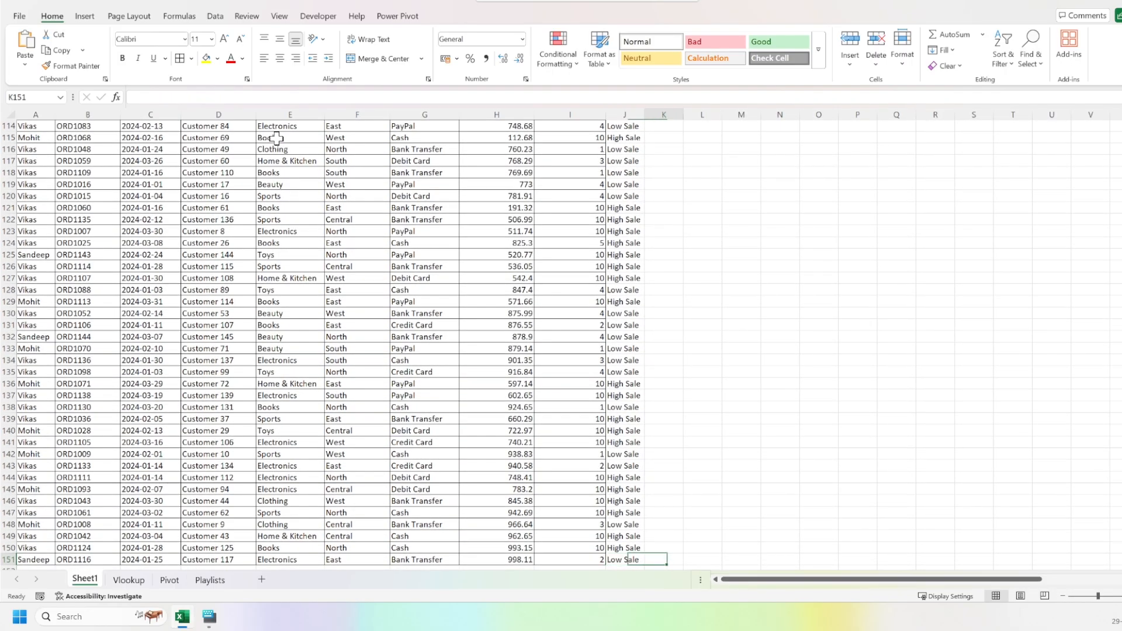
{"action": "key", "text": "ctrl+shift+Up"}
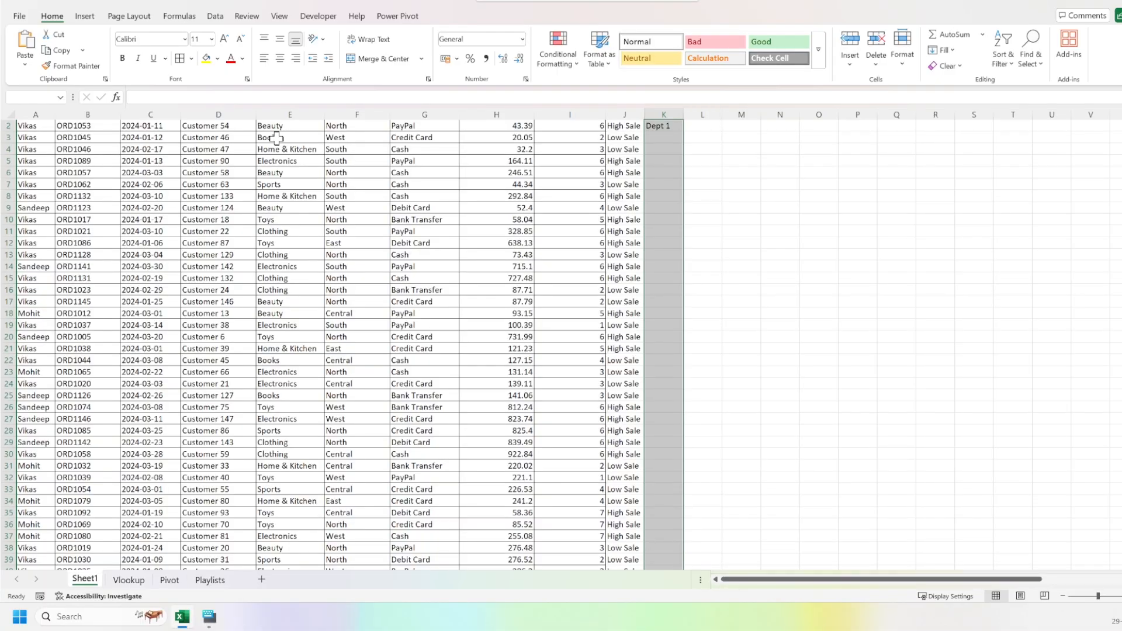
{"action": "key", "text": "ctrl+d"}
Compare the department labels in column K with the categories in column E, row by row near the first records.
{"action": "key", "text": "ctrl+Down"}
{"action": "key", "text": "Up"}
{"action": "key", "text": "Up"}
{"action": "key", "text": "Up"}
{"action": "key", "text": "Up"}
{"action": "key", "text": "Up"}
{"action": "key", "text": "ctrl+Up"}
{"action": "key", "text": "Down"}
{"action": "key", "text": "Down"}
{"action": "key", "text": "Down"}
{"action": "key", "text": "Down"}
{"action": "key", "text": "shift+space"}
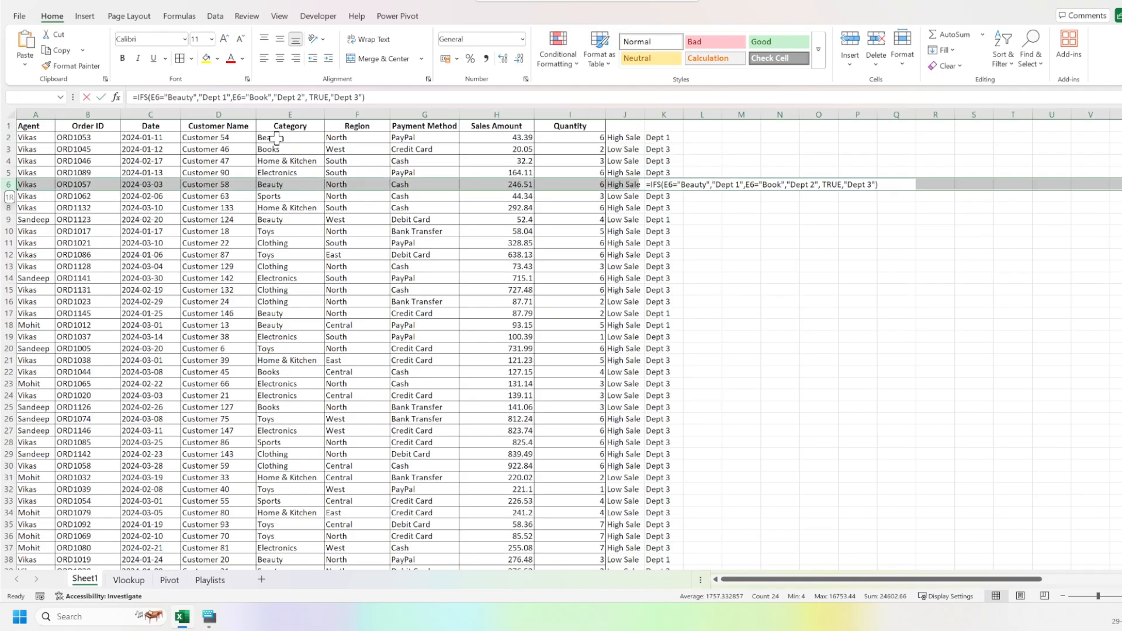
{"action": "key", "text": "Up"}
{"action": "key", "text": "Up"}
{"action": "key", "text": "Down"}
{"action": "key", "text": "Down"}
{"action": "key", "text": "Down"}
{"action": "key", "text": "Down"}
{"action": "key", "text": "Down"}
{"action": "key", "text": "shift+space"}
{"action": "key", "text": "Down"}
{"action": "key", "text": "Down"}
{"action": "key", "text": "Down"}
{"action": "key", "text": "Down"}
{"action": "key", "text": "Down"}
{"action": "key", "text": "Down"}
{"action": "key", "text": "Down"}
{"action": "key", "text": "Down"}
{"action": "key", "text": "Down"}
{"action": "key", "text": "Down"}
{"action": "key", "text": "Up"}
{"action": "key", "text": "Up"}
{"action": "key", "text": "Up"}
{"action": "key", "text": "Up"}
{"action": "key", "text": "Up"}
{"action": "key", "text": "Up"}
{"action": "key", "text": "Up"}
{"action": "key", "text": "Up"}
{"action": "key", "text": "Up"}
{"action": "key", "text": "Up"}
{"action": "key", "text": "Up"}
{"action": "key", "text": "Up"}
{"action": "key", "text": "Up"}
{"action": "key", "text": "Up"}
{"action": "key", "text": "Up"}
{"action": "key", "text": "Up"}
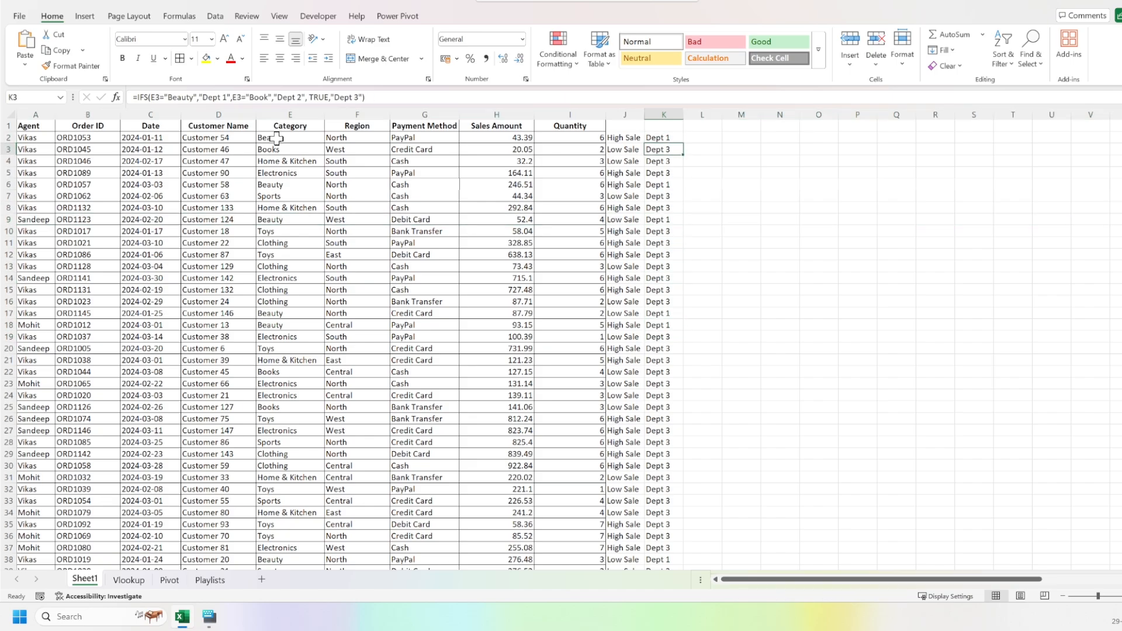
Correct the second condition of the IFS formula in K2 so that it matches the category "Books".
{"action": "key", "text": "Up"}
{"action": "key", "text": "F2"}
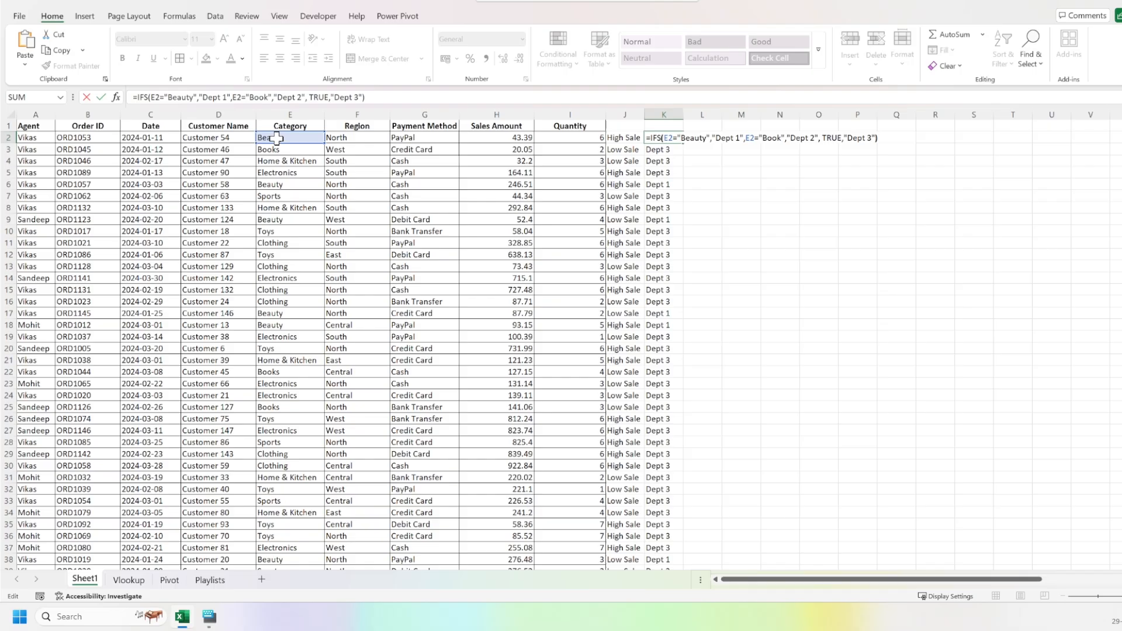
{"action": "key", "text": "Left"}
{"action": "key", "text": "Left"}
{"action": "key", "text": "Left"}
{"action": "key", "text": "Left"}
{"action": "key", "text": "Left"}
{"action": "key", "text": "Left"}
{"action": "key", "text": "Left"}
{"action": "key", "text": "Left"}
{"action": "key", "text": "Left"}
{"action": "key", "text": "Left"}
{"action": "key", "text": "Left"}
{"action": "key", "text": "Left"}
{"action": "key", "text": "Left"}
{"action": "key", "text": "Left"}
{"action": "key", "text": "Left"}
{"action": "key", "text": "Left"}
{"action": "key", "text": "Left"}
{"action": "key", "text": "Left"}
{"action": "key", "text": "Left"}
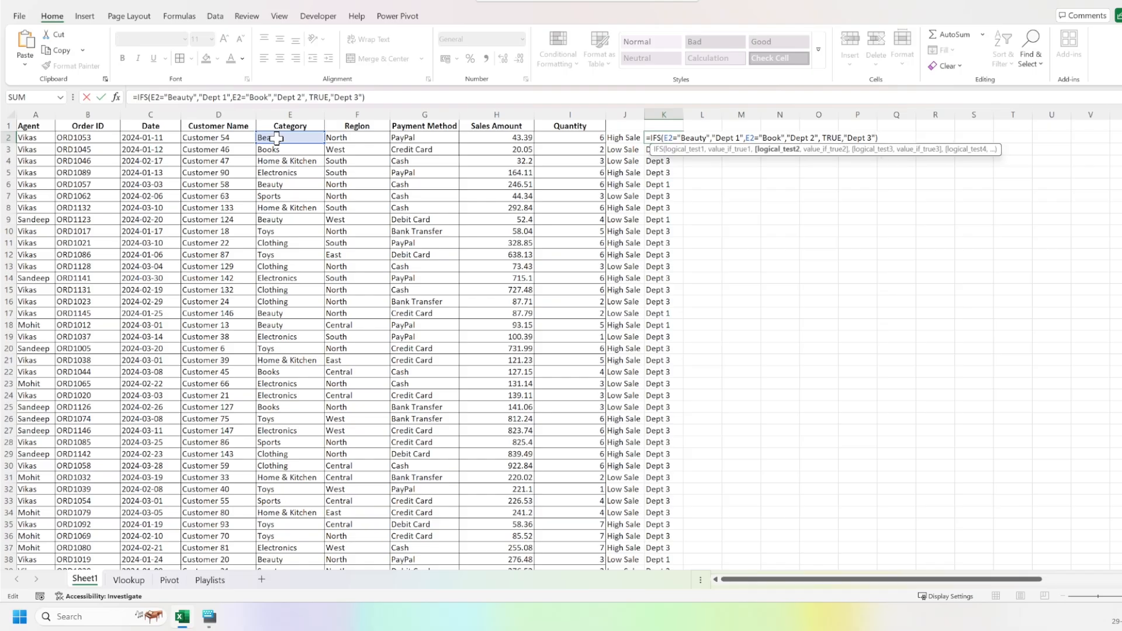
{"action": "key", "text": "ctrl+Return"}
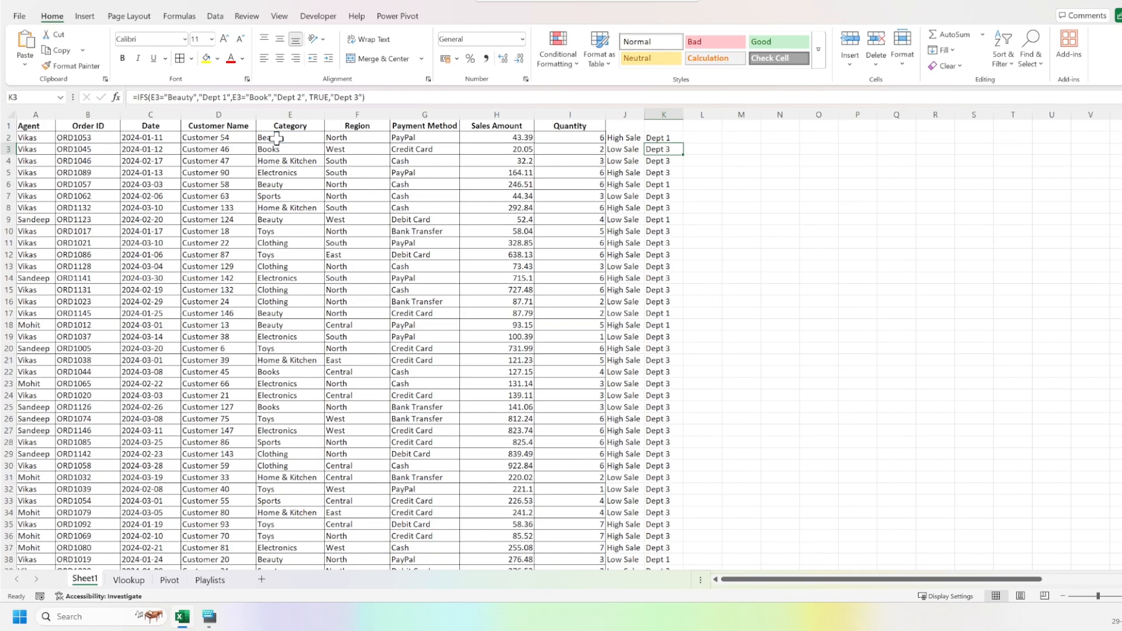
Fill the corrected IFS formula down column K and check the first records' department labels.
{"action": "key", "text": "ctrl+shift+Down"}
{"action": "key", "text": "ctrl+d"}
{"action": "key", "text": "Down"}
{"action": "key", "text": "F2"}
{"action": "key", "text": "Escape"}
{"action": "key", "text": "Down"}
{"action": "key", "text": "Down"}
{"action": "key", "text": "Down"}
{"action": "key", "text": "Down"}
{"action": "key", "text": "Down"}
{"action": "key", "text": "Down"}
{"action": "key", "text": "Down"}
{"action": "key", "text": "Down"}
{"action": "key", "text": "Down"}
{"action": "key", "text": "Down"}
{"action": "key", "text": "Down"}
{"action": "key", "text": "Down"}
{"action": "key", "text": "Down"}
{"action": "key", "text": "ctrl+Up"}
Enter the headers "sale type" in J1 and "dept" in K1 for the two formula columns.
{"action": "key", "text": "Up"}
{"action": "key", "text": "Left"}
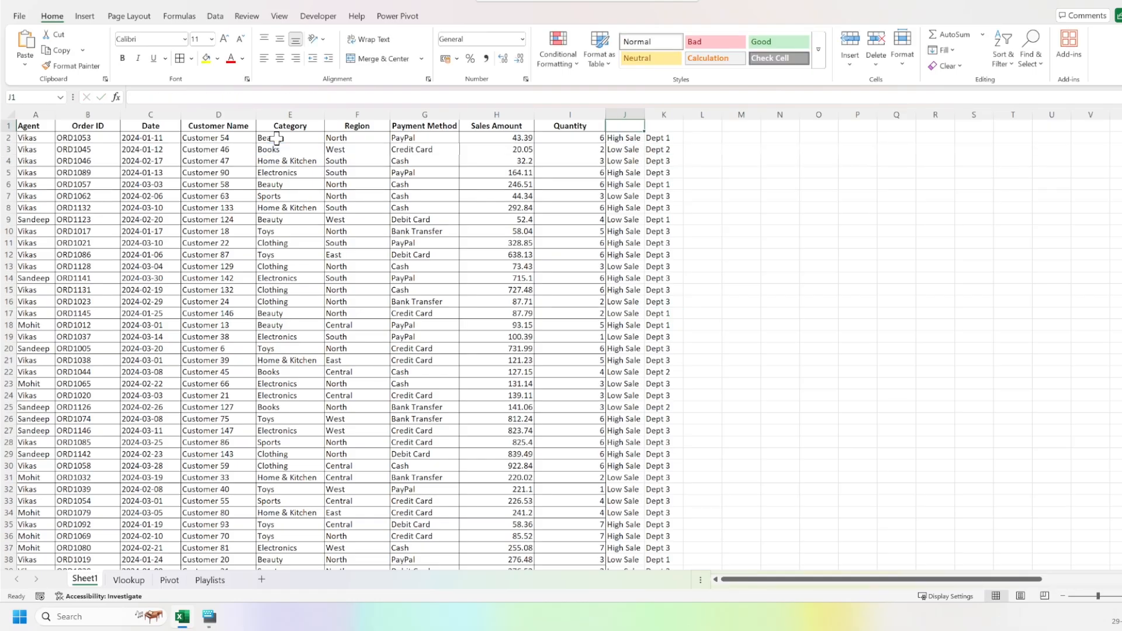
{"action": "type", "text": "sale"}
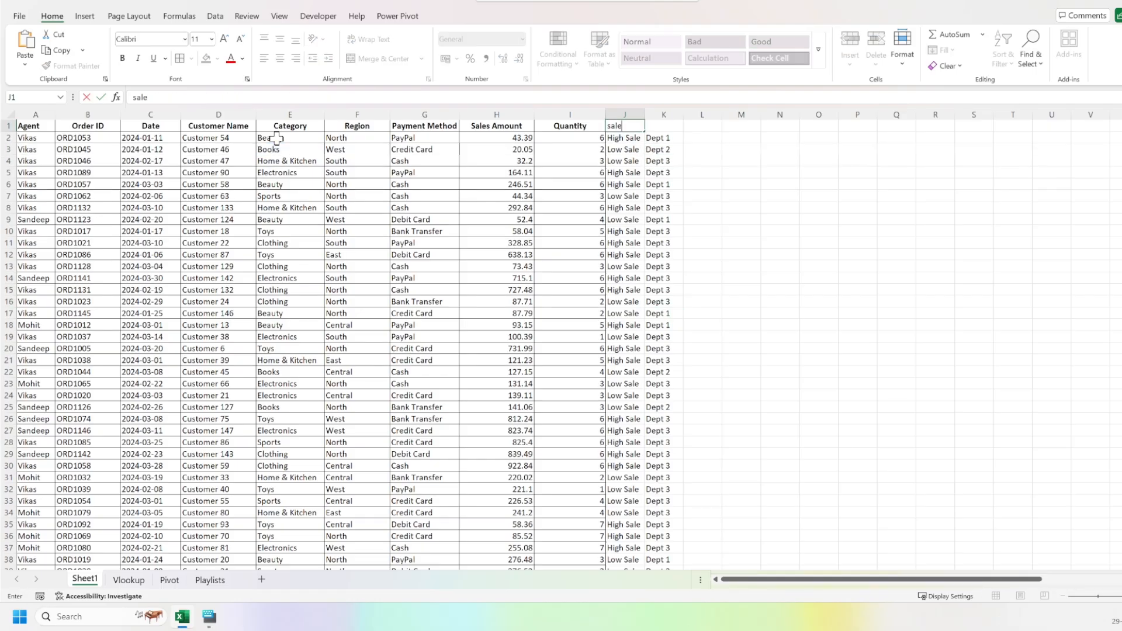
{"action": "type", "text": " type"}
{"action": "key", "text": "Tab"}
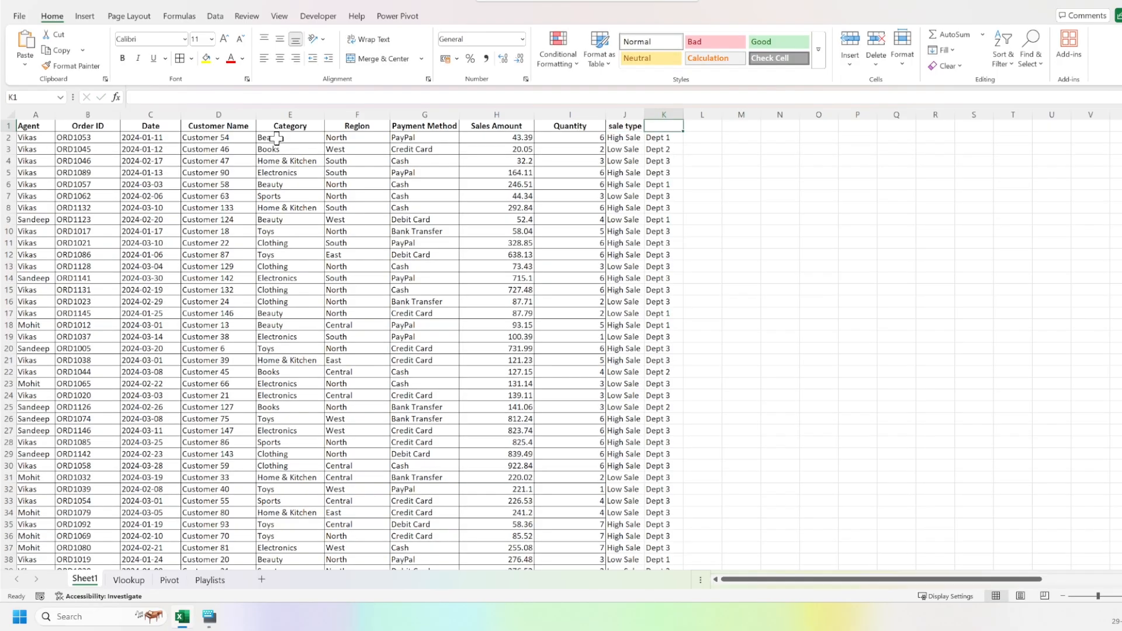
{"action": "type", "text": "dept"}
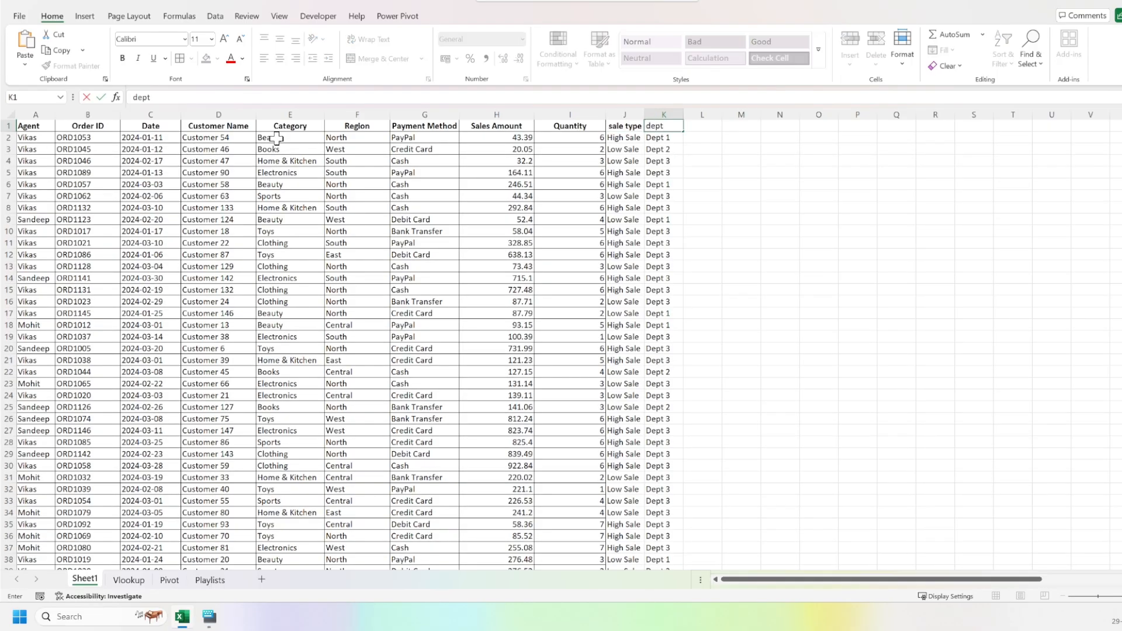
{"action": "key", "text": "ctrl+Return"}
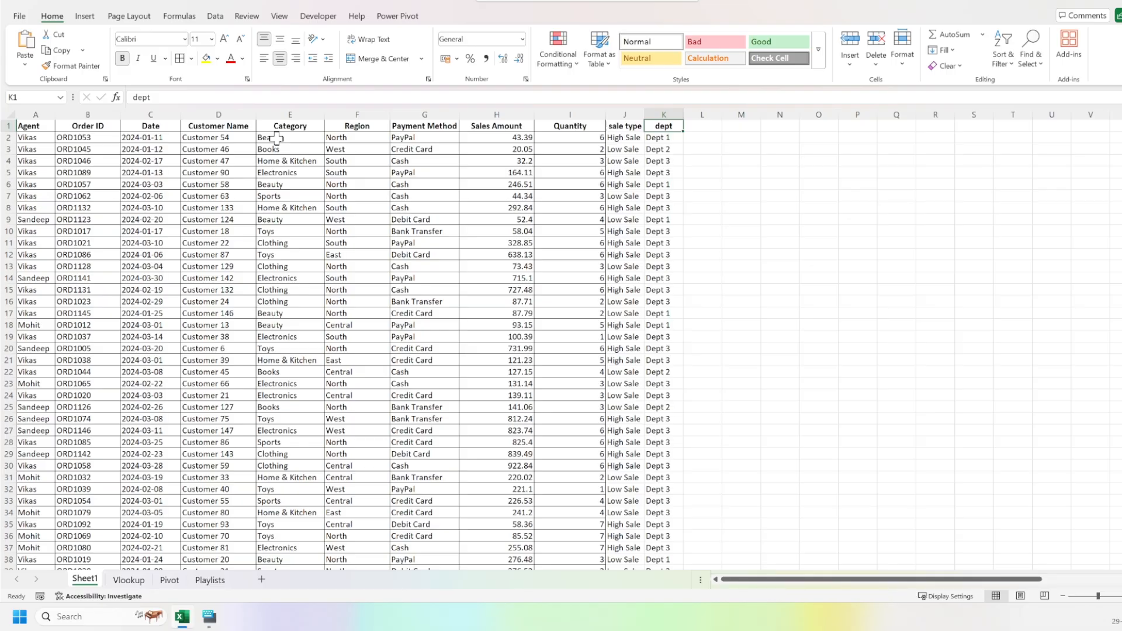
Delete the surplus blank columns at column N until the agent summary table starts in column O.
{"action": "key", "text": "Right"}
{"action": "key", "text": "Right"}
{"action": "key", "text": "Right"}
{"action": "key", "text": "Right"}
{"action": "key", "text": "Right"}
{"action": "key", "text": "Right"}
{"action": "key", "text": "Right"}
{"action": "key", "text": "Right"}
{"action": "key", "text": "Right"}
{"action": "key", "text": "Right"}
{"action": "key", "text": "Right"}
{"action": "key", "text": "Right"}
{"action": "key", "text": "Right"}
{"action": "key", "text": "Right"}
{"action": "key", "text": "Right"}
{"action": "key", "text": "Right"}
{"action": "key", "text": "Right"}
{"action": "key", "text": "Left"}
{"action": "key", "text": "Left"}
{"action": "key", "text": "Left"}
{"action": "key", "text": "Left"}
{"action": "key", "text": "Left"}
{"action": "key", "text": "Left"}
{"action": "key", "text": "Left"}
{"action": "key", "text": "Left"}
{"action": "key", "text": "Left"}
{"action": "key", "text": "Left"}
{"action": "key", "text": "Left"}
{"action": "key", "text": "Left"}
{"action": "key", "text": "Left"}
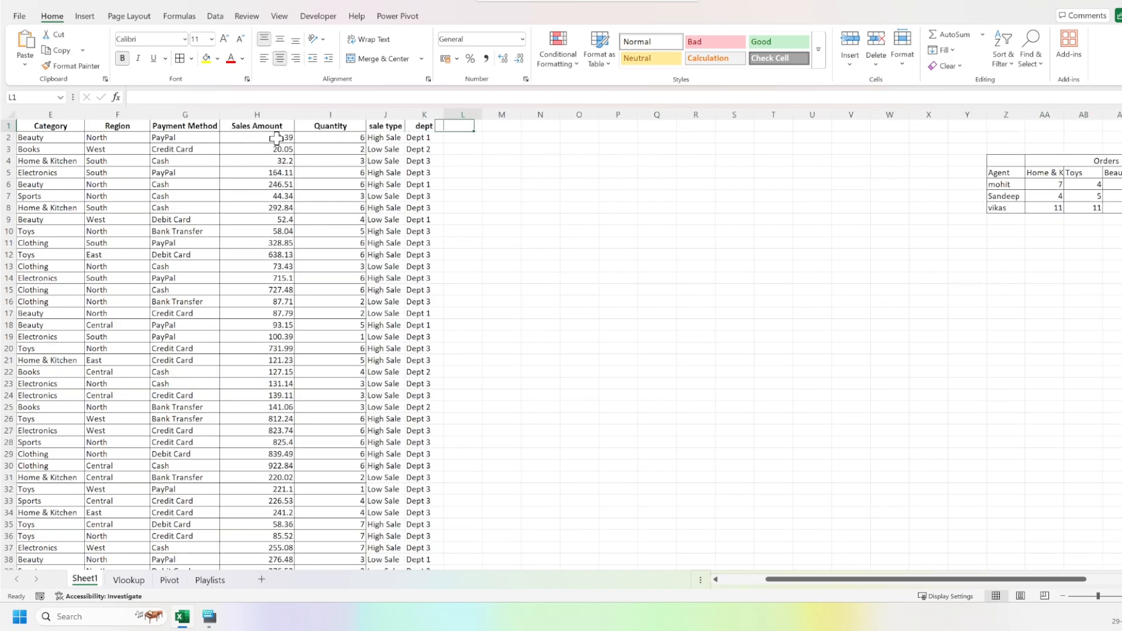
{"action": "key", "text": "ctrl+space"}
{"action": "key", "text": "Left"}
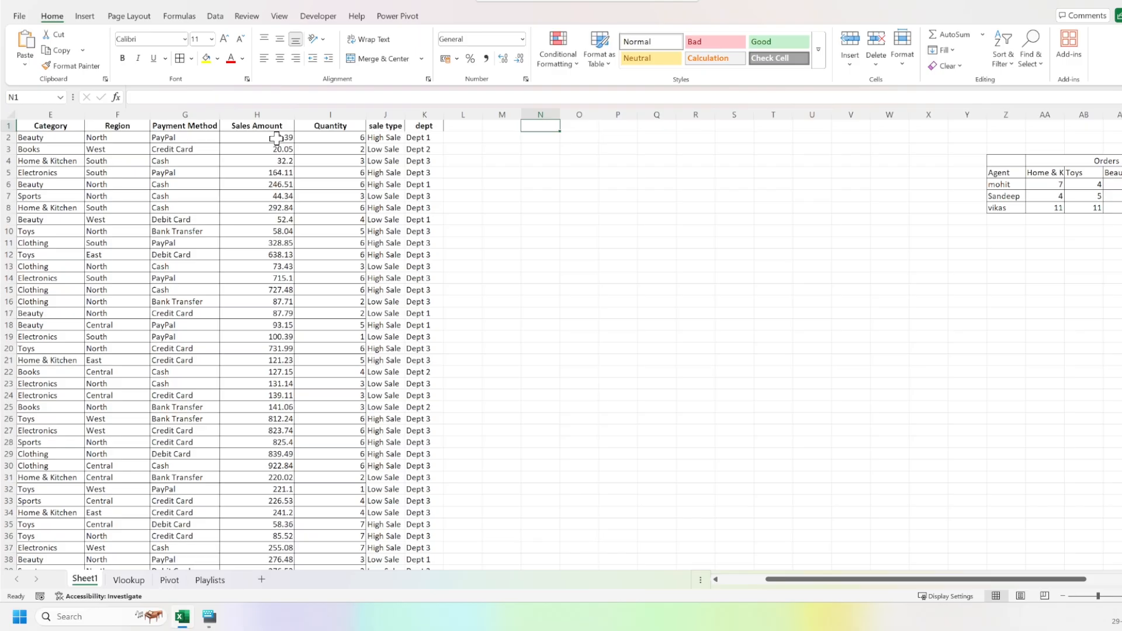
{"action": "key", "text": "ctrl+space"}
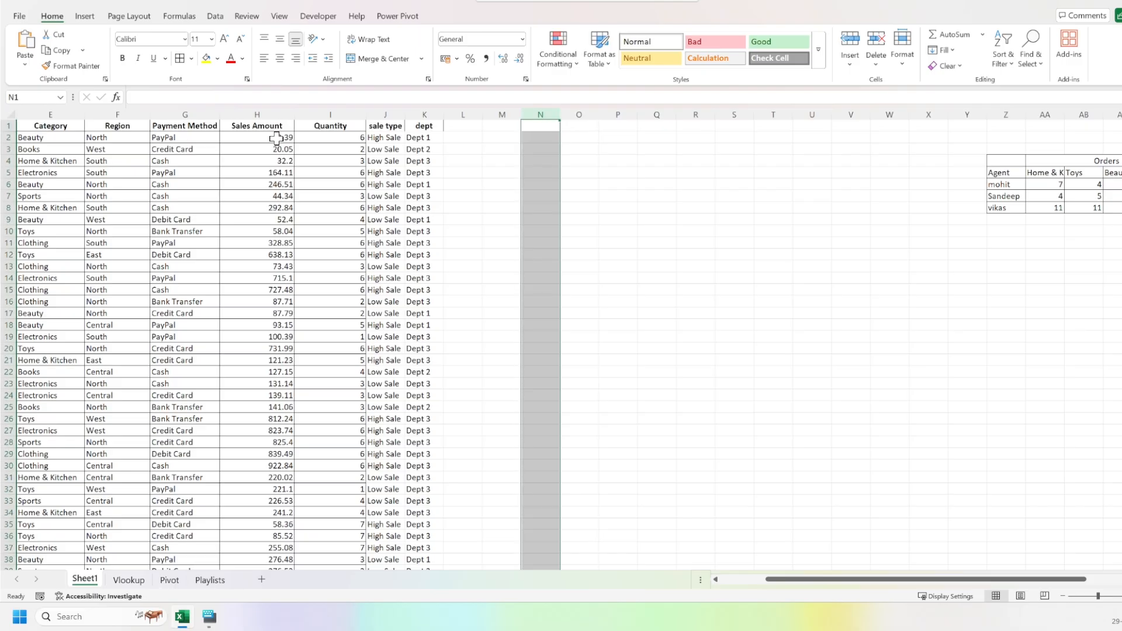
{"action": "key", "text": "ctrl+minus"}
{"action": "key", "text": "ctrl+minus"}
{"action": "key", "text": "ctrl+minus"}
{"action": "key", "text": "ctrl+minus"}
{"action": "key", "text": "ctrl+minus"}
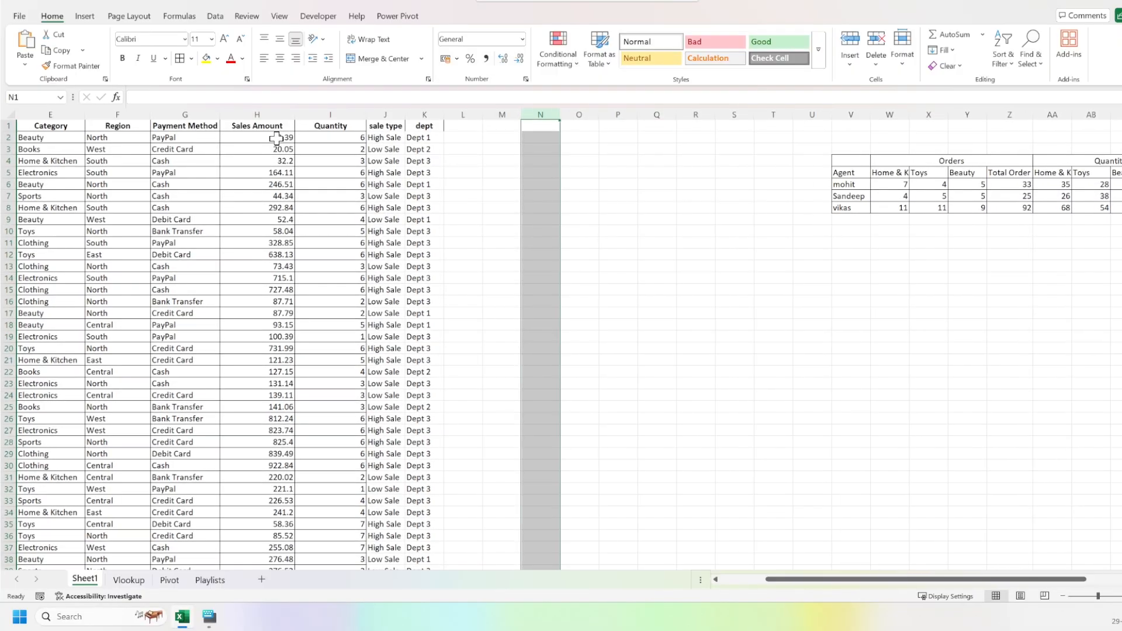
{"action": "key", "text": "ctrl+minus"}
{"action": "key", "text": "ctrl+minus"}
{"action": "key", "text": "ctrl+minus"}
{"action": "key", "text": "ctrl+minus"}
{"action": "key", "text": "ctrl+minus"}
{"action": "key", "text": "ctrl+minus"}
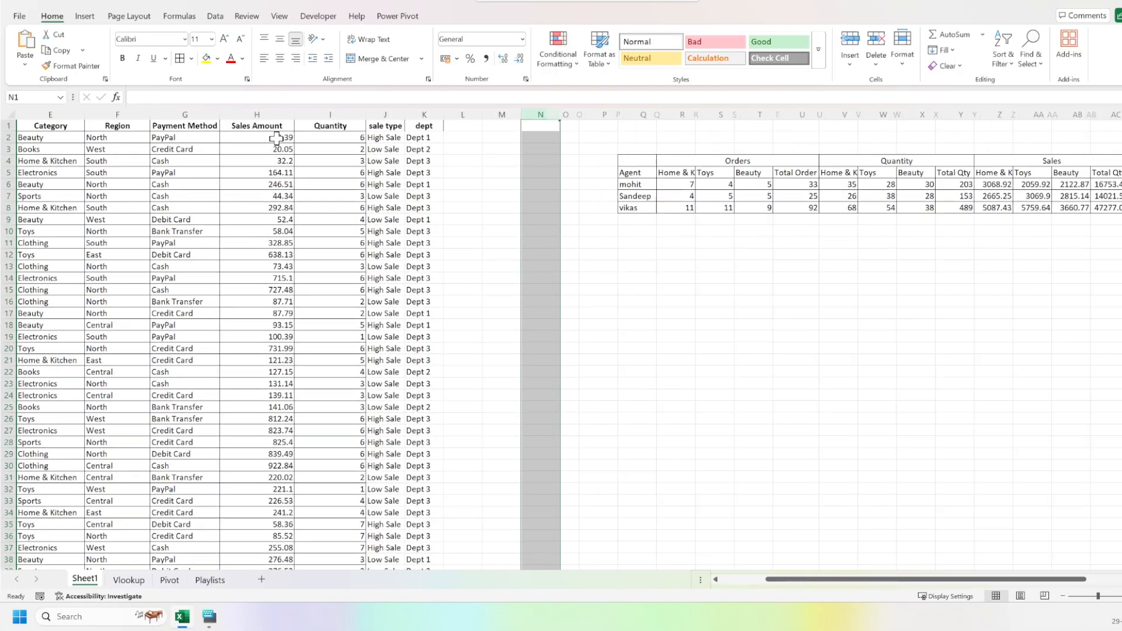
Examine the Orders, Quantity and Sales groups and the agent rows of the existing summary table.
{"action": "key", "text": "Down"}
{"action": "key", "text": "Right"}
{"action": "key", "text": "Down"}
{"action": "key", "text": "Down"}
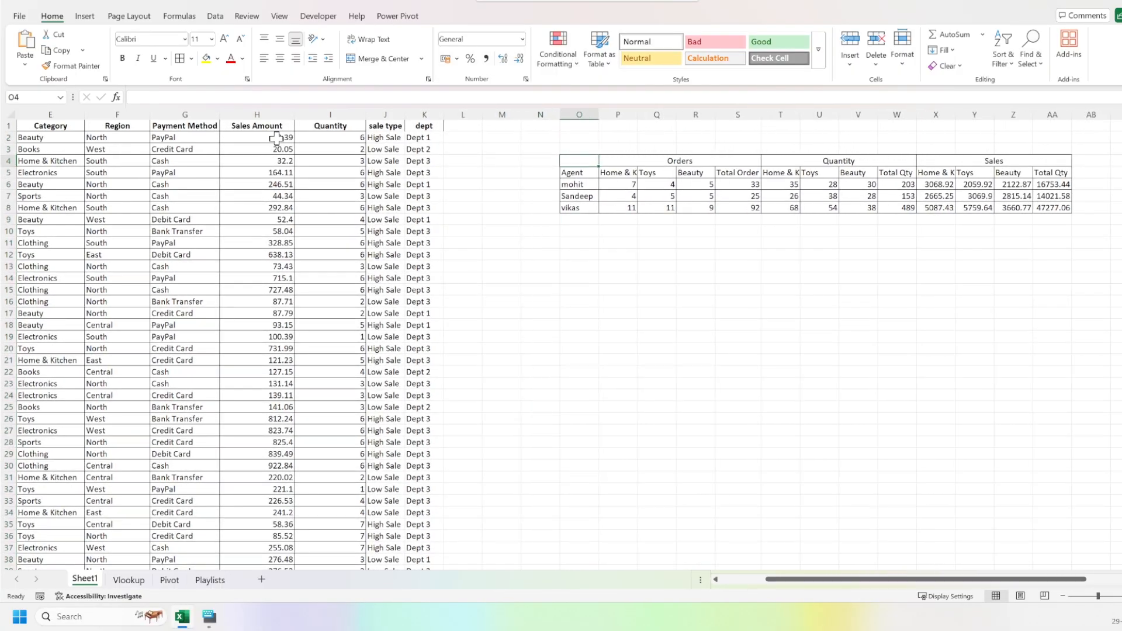
{"action": "key", "text": "Right"}
{"action": "key", "text": "Right"}
{"action": "key", "text": "Right"}
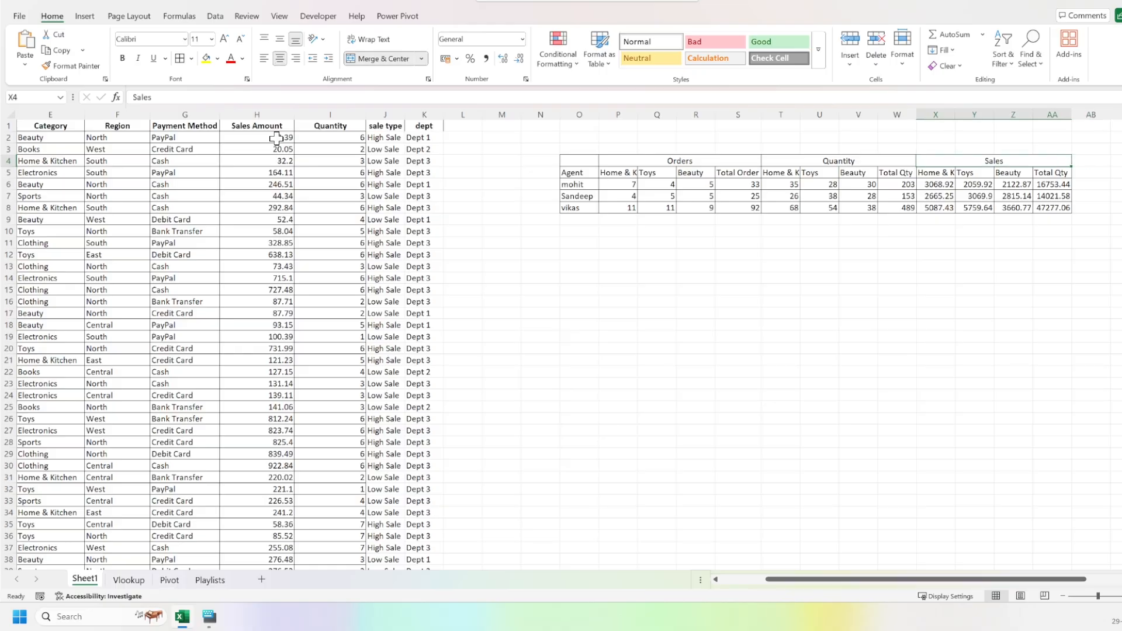
{"action": "key", "text": "Left"}
{"action": "key", "text": "Left"}
{"action": "key", "text": "Left"}
{"action": "key", "text": "Left"}
{"action": "key", "text": "Right"}
{"action": "key", "text": "Right"}
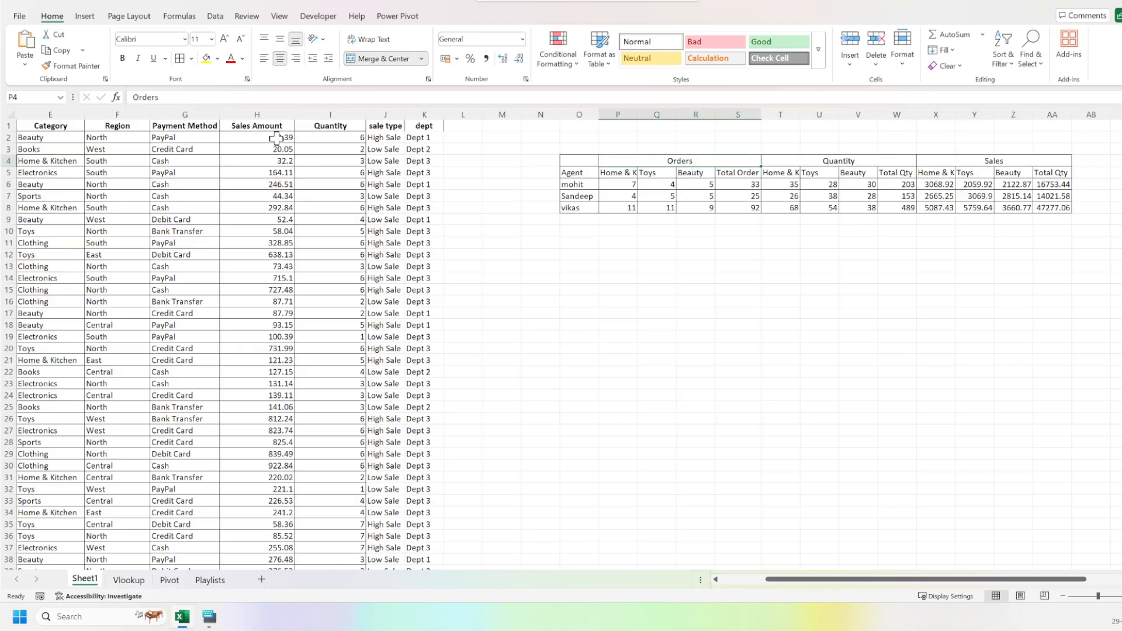
{"action": "key", "text": "Down"}
{"action": "key", "text": "Down"}
{"action": "key", "text": "Right"}
{"action": "key", "text": "Up"}
{"action": "key", "text": "Up"}
{"action": "key", "text": "Left"}
{"action": "key", "text": "Right"}
{"action": "key", "text": "Left"}
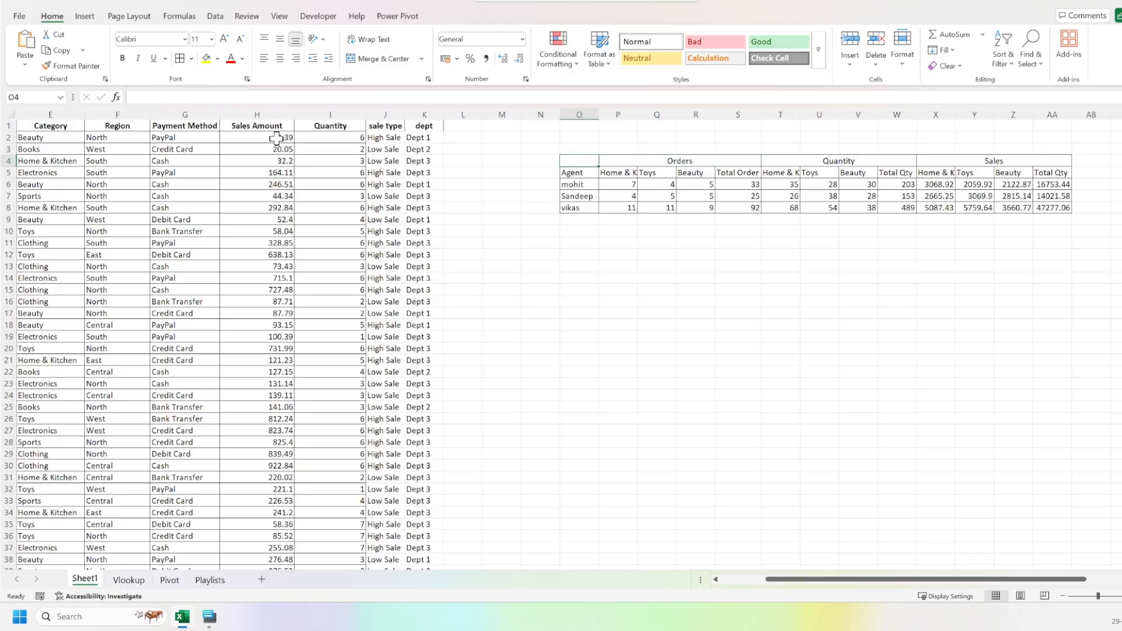
Copy the summary table's group heading row O4:AA4 and paste it at O15 to begin a second table.
{"action": "key", "text": "shift+Right"}
{"action": "key", "text": "shift+Right"}
{"action": "key", "text": "shift+Left"}
{"action": "key", "text": "shift+Left"}
{"action": "key", "text": "shift+Right"}
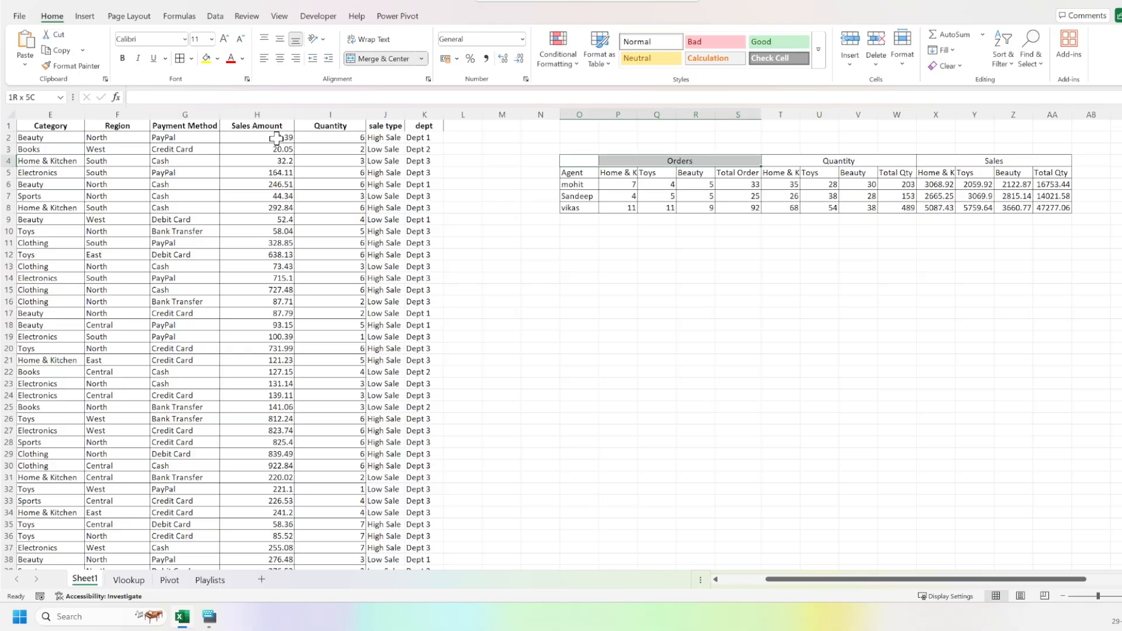
{"action": "key", "text": "shift+Right"}
{"action": "key", "text": "shift+Right"}
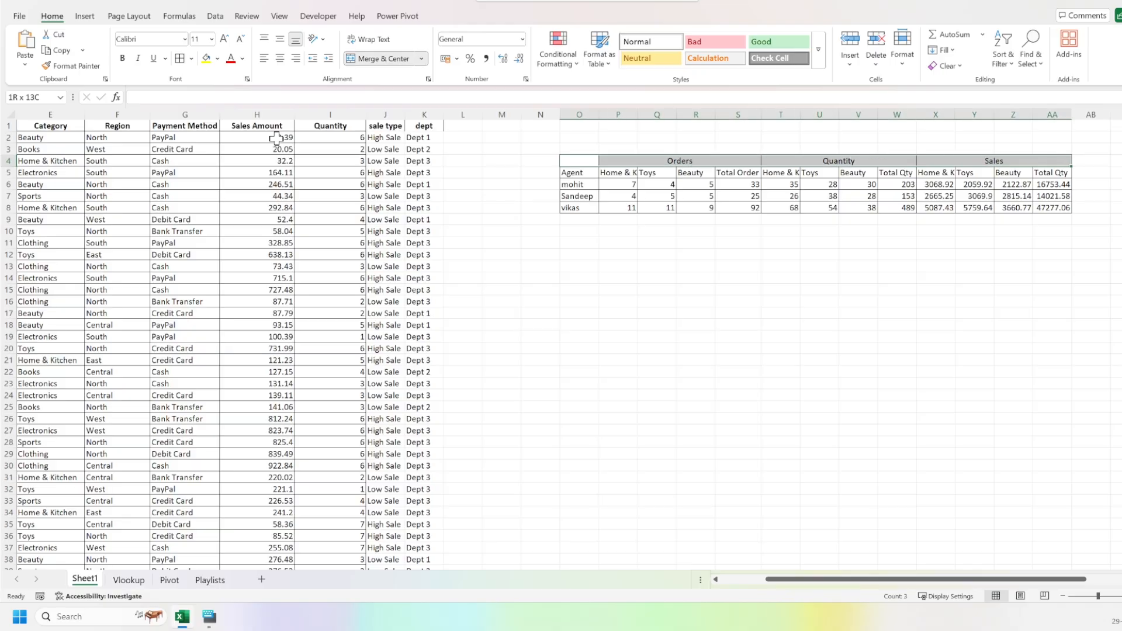
{"action": "key", "text": "ctrl+c"}
{"action": "key", "text": "Down"}
{"action": "key", "text": "Down"}
{"action": "key", "text": "Down"}
{"action": "key", "text": "Down"}
{"action": "key", "text": "Down"}
{"action": "key", "text": "Down"}
{"action": "key", "text": "Down"}
{"action": "key", "text": "Down"}
{"action": "key", "text": "Down"}
{"action": "key", "text": "Down"}
{"action": "key", "text": "Down"}
{"action": "key", "text": "Down"}
{"action": "key", "text": "Down"}
{"action": "key", "text": "Down"}
{"action": "key", "text": "Up"}
{"action": "key", "text": "Up"}
{"action": "key", "text": "Up"}
{"action": "key", "text": "ctrl+v"}
Copy the agent list O5:O8 with its heading and paste it at O16 below the new group headings.
{"action": "key", "text": "Up"}
{"action": "key", "text": "Up"}
{"action": "key", "text": "Up"}
{"action": "key", "text": "Up"}
{"action": "key", "text": "Up"}
{"action": "key", "text": "Up"}
{"action": "key", "text": "Up"}
{"action": "key", "text": "Up"}
{"action": "key", "text": "Up"}
{"action": "key", "text": "Up"}
{"action": "key", "text": "shift+Down"}
{"action": "key", "text": "shift+Down"}
{"action": "key", "text": "shift+Down"}
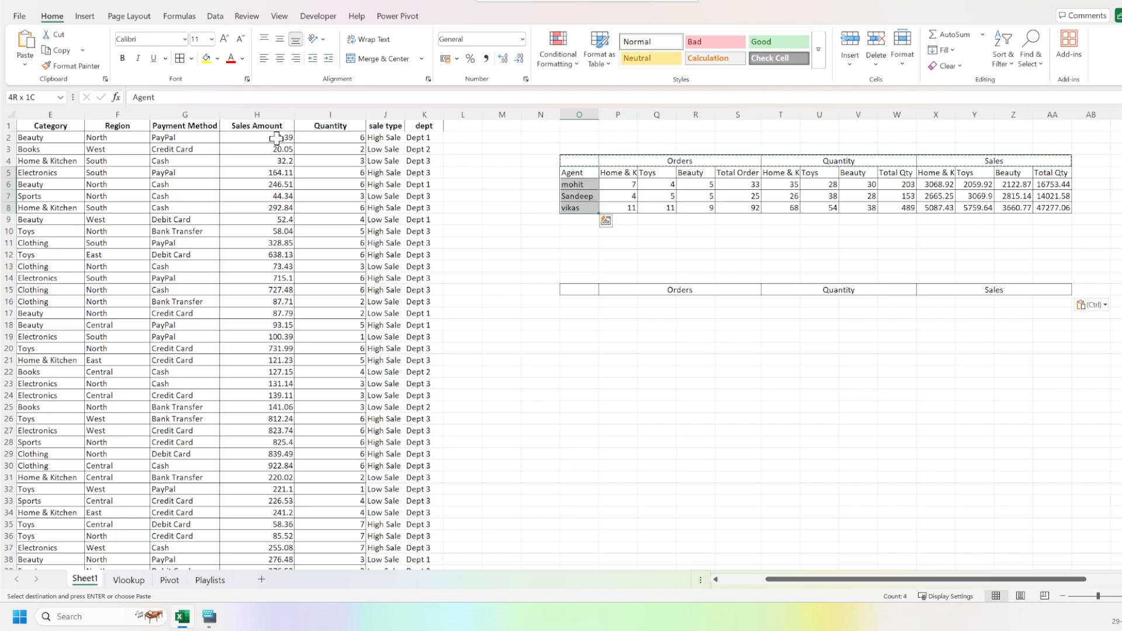
{"action": "key", "text": "ctrl+c"}
{"action": "key", "text": "Down"}
{"action": "key", "text": "Down"}
{"action": "key", "text": "Up"}
{"action": "key", "text": "ctrl+Down"}
{"action": "key", "text": "ctrl+Down"}
{"action": "key", "text": "ctrl+Up"}
{"action": "key", "text": "Down"}
{"action": "key", "text": "Down"}
{"action": "key", "text": "Down"}
{"action": "key", "text": "Down"}
{"action": "key", "text": "Down"}
{"action": "key", "text": "Down"}
{"action": "key", "text": "Down"}
{"action": "key", "text": "Down"}
{"action": "key", "text": "Down"}
{"action": "key", "text": "Down"}
{"action": "key", "text": "Up"}
{"action": "key", "text": "Up"}
{"action": "key", "text": "ctrl+v"}
Paste the category and total subheadings into P16:AA16 and autofit column P to its "Home & Kitchen" heading.
{"action": "key", "text": "Down"}
{"action": "key", "text": "Down"}
{"action": "key", "text": "Up"}
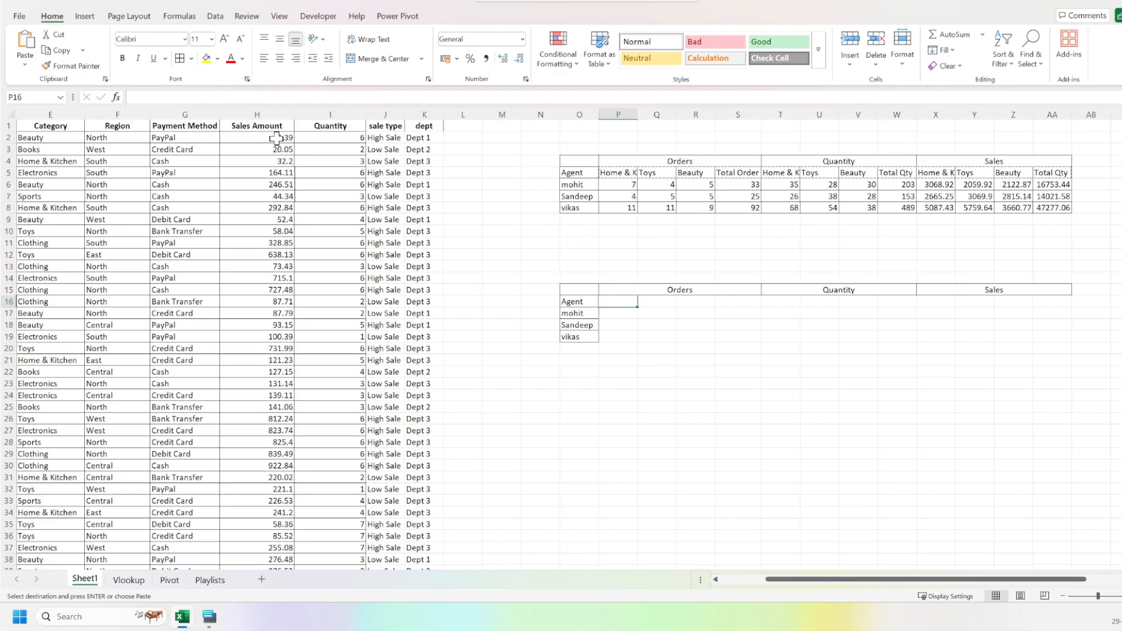
{"action": "key", "text": "ctrl+v"}
{"action": "key", "text": "Down"}
{"action": "key", "text": "Left"}
{"action": "key", "text": "Right"}
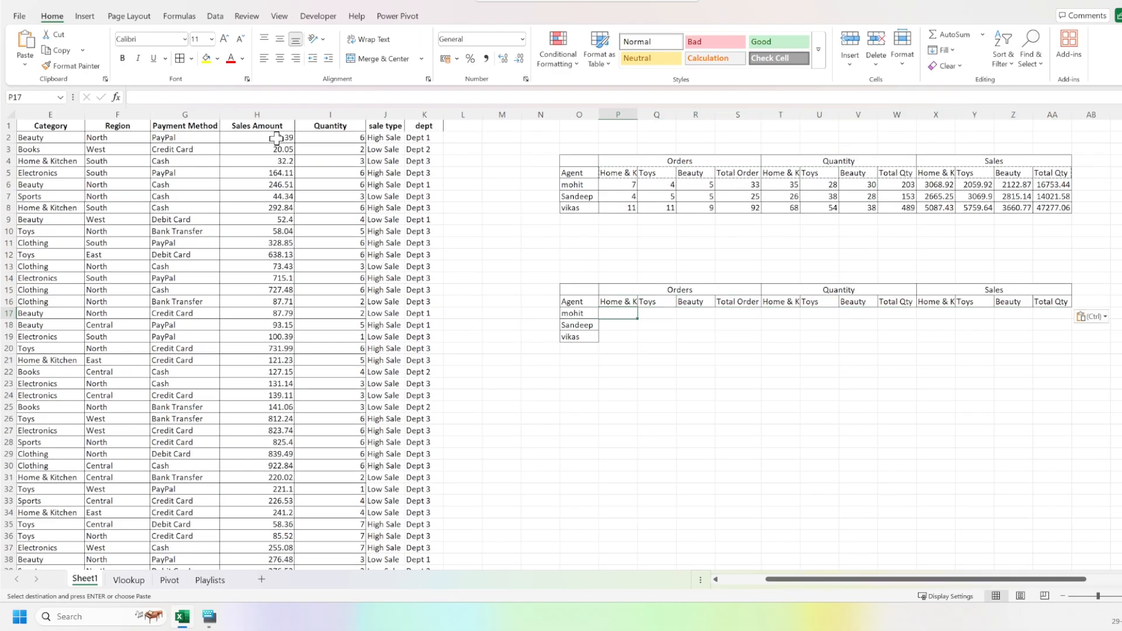
{"action": "double_click", "coordinate": [637, 113]}
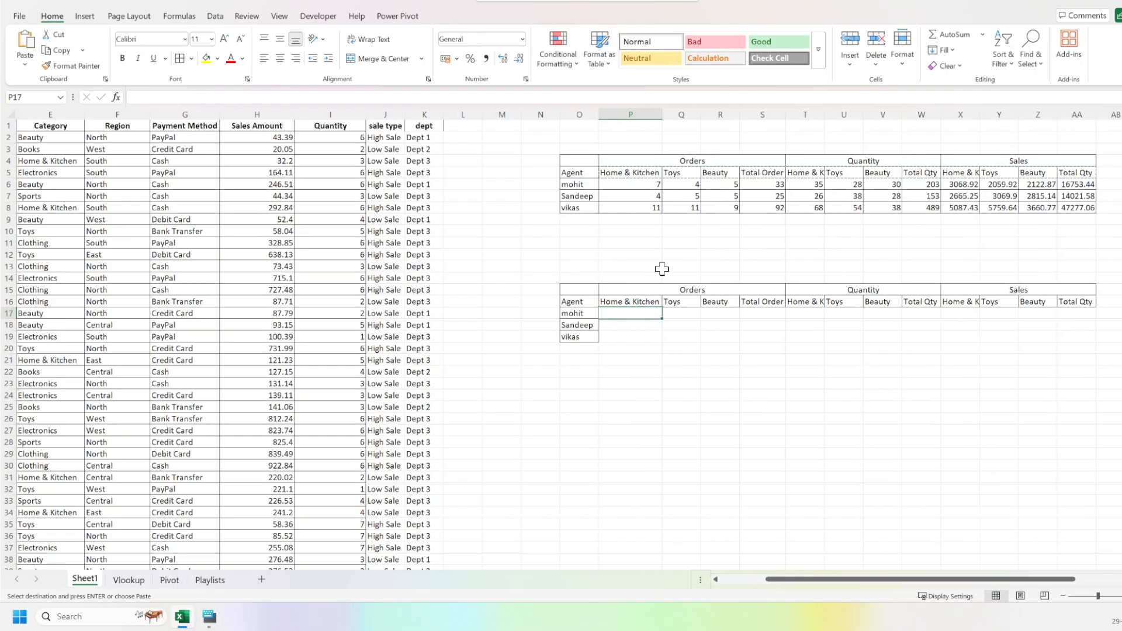
Review the empty Orders cells of the new table and the source columns of the sales data that feed them.
{"action": "key", "text": "Down"}
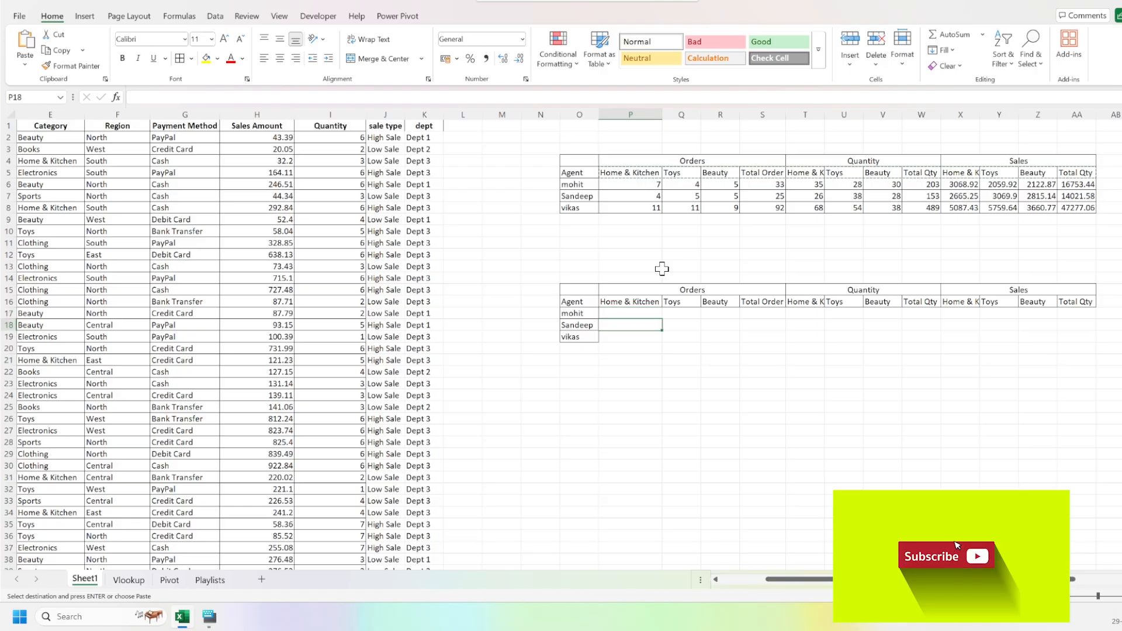
{"action": "key", "text": "Up"}
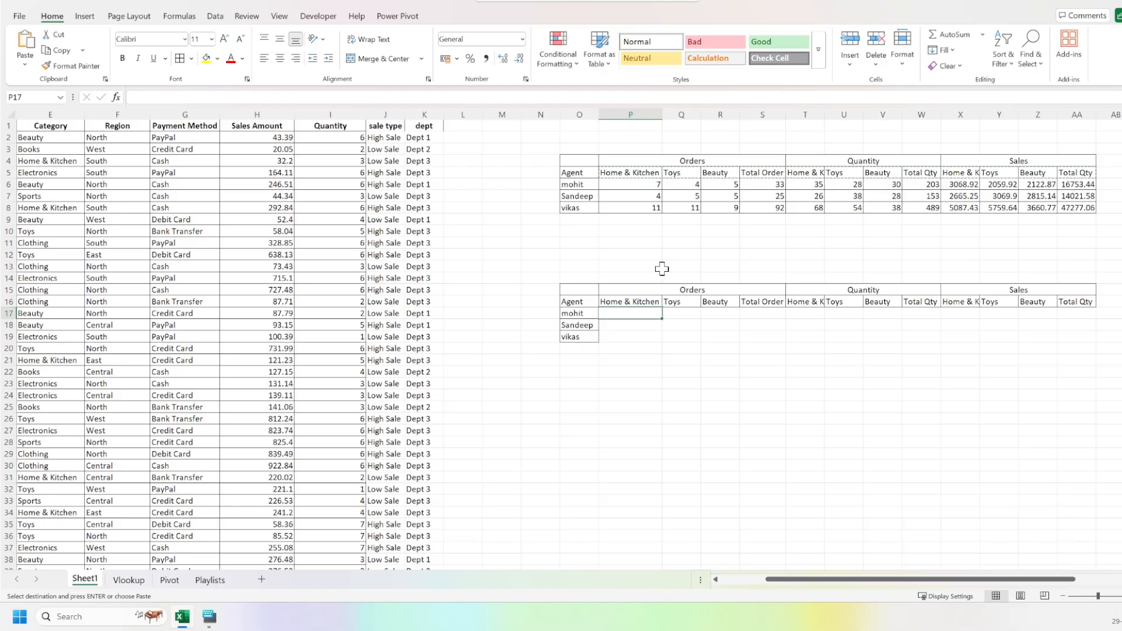
{"action": "key", "text": "Down"}
{"action": "key", "text": "Down"}
{"action": "key", "text": "Up"}
{"action": "key", "text": "Right"}
{"action": "key", "text": "Up"}
{"action": "key", "text": "Right"}
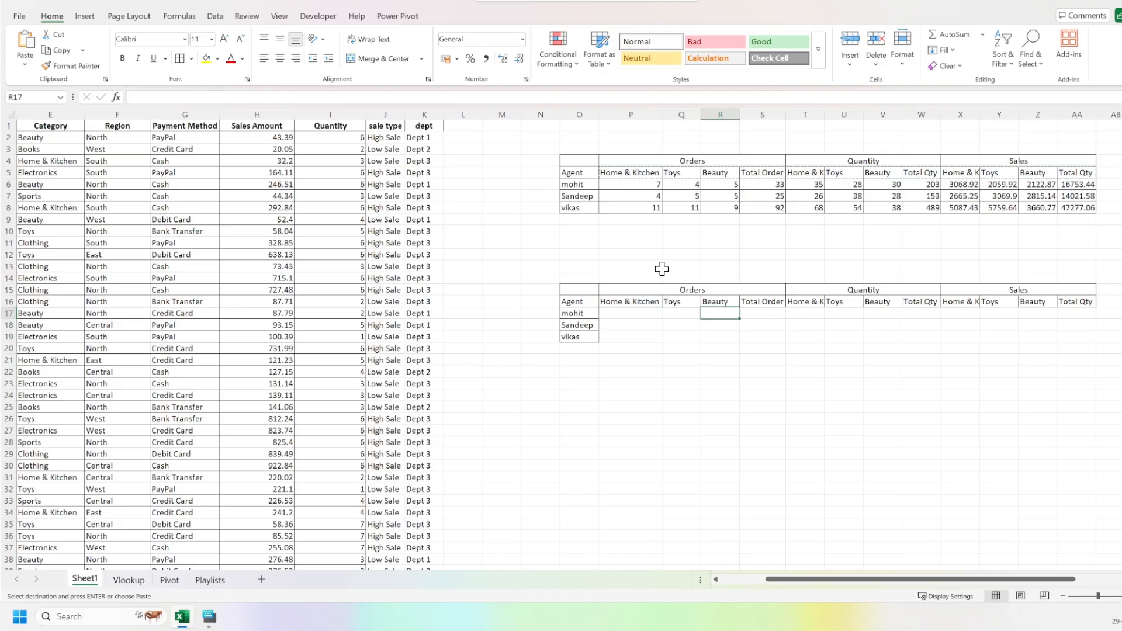
{"action": "key", "text": "Right"}
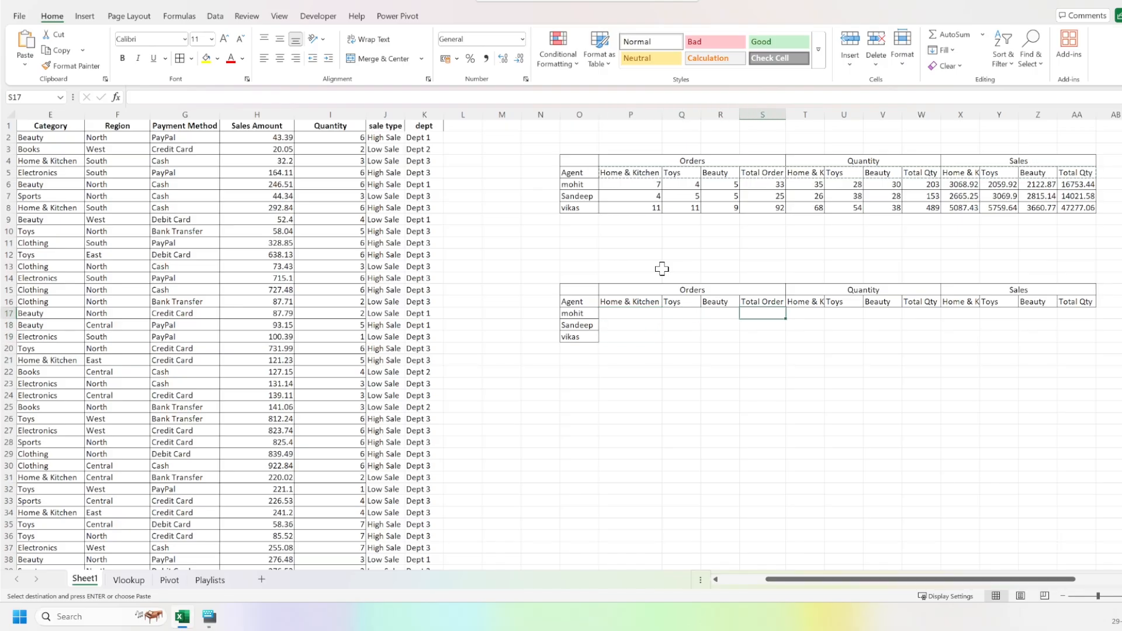
{"action": "key", "text": "Left"}
{"action": "key", "text": "Left"}
{"action": "key", "text": "Left"}
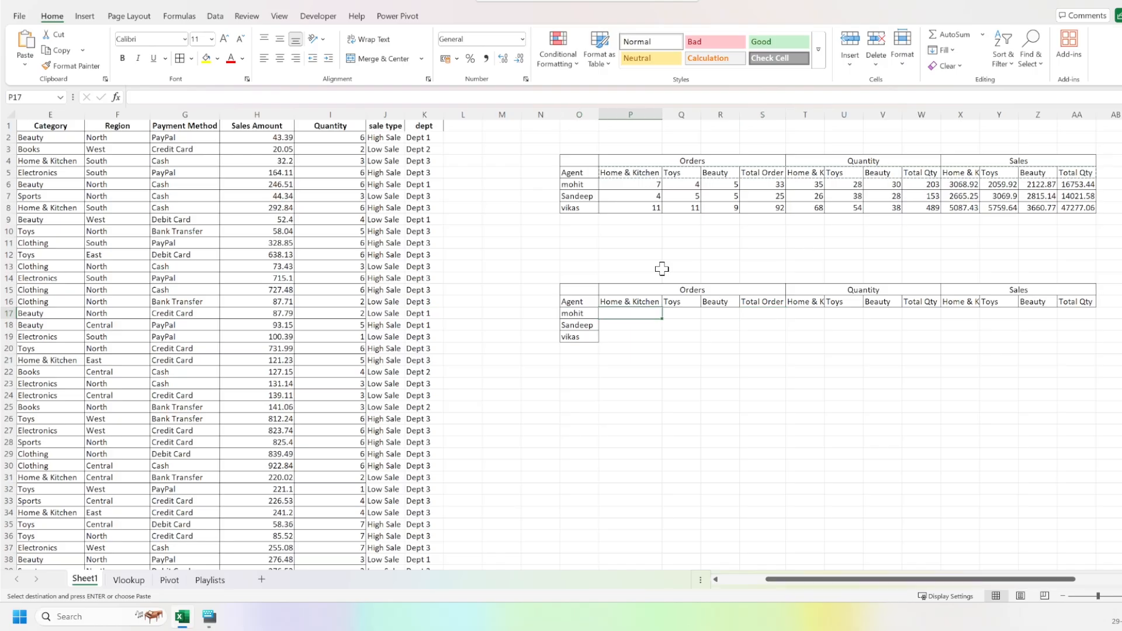
{"action": "key", "text": "Left"}
{"action": "key", "text": "Left"}
{"action": "key", "text": "Left"}
{"action": "key", "text": "Left"}
{"action": "key", "text": "Left"}
{"action": "key", "text": "Left"}
{"action": "key", "text": "Left"}
{"action": "key", "text": "Left"}
{"action": "key", "text": "Left"}
{"action": "key", "text": "Left"}
{"action": "key", "text": "Left"}
{"action": "key", "text": "Left"}
{"action": "key", "text": "Left"}
{"action": "key", "text": "Left"}
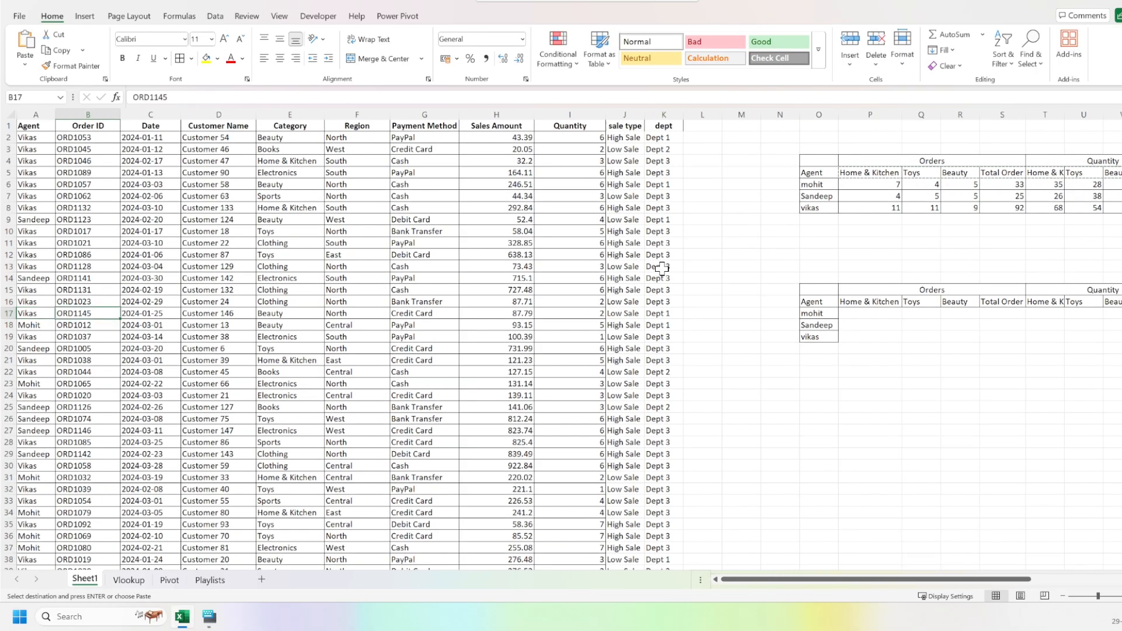
{"action": "key", "text": "Right"}
{"action": "key", "text": "Right"}
{"action": "key", "text": "Right"}
{"action": "key", "text": "Right"}
{"action": "key", "text": "Right"}
{"action": "key", "text": "Right"}
{"action": "key", "text": "Right"}
{"action": "key", "text": "Right"}
{"action": "key", "text": "Right"}
{"action": "key", "text": "Right"}
{"action": "key", "text": "Right"}
{"action": "key", "text": "Right"}
{"action": "key", "text": "Right"}
{"action": "key", "text": "Right"}
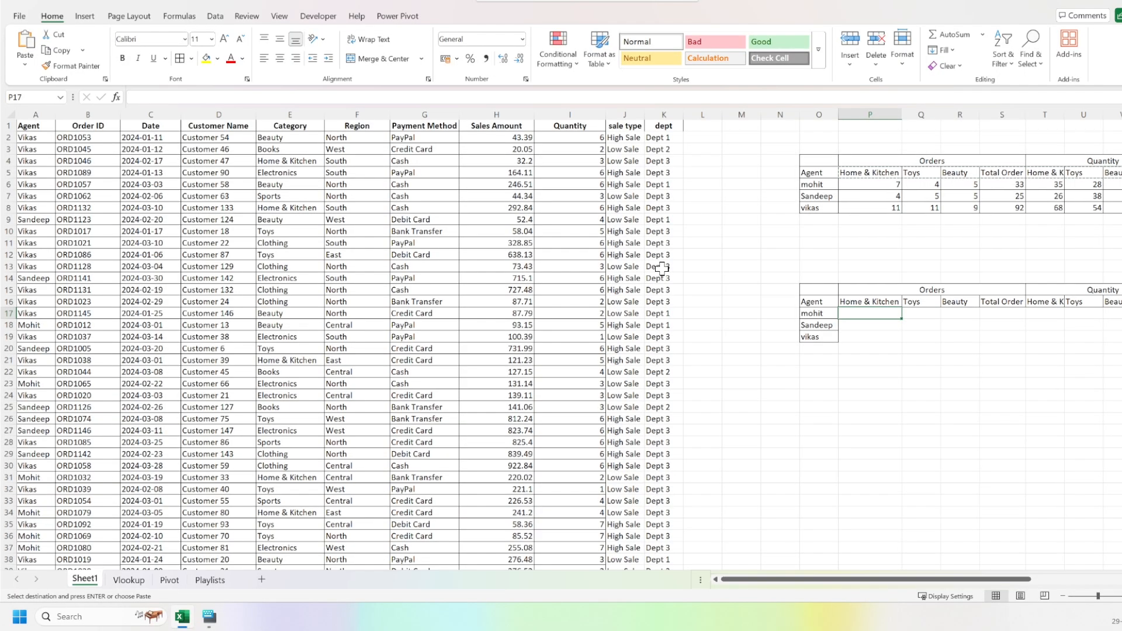
Enter =COUNTIFS($A:$A,O17) in P17 to count the first agent's orders, with the Agent column locked.
{"action": "type", "text": "="}
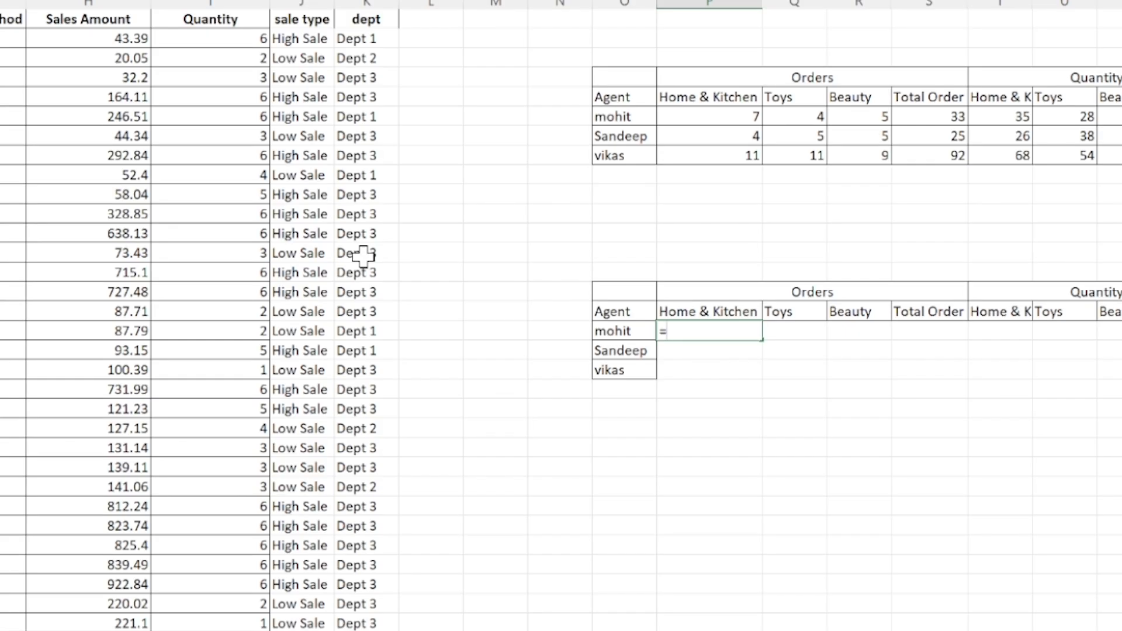
{"action": "type", "text": "countifs"}
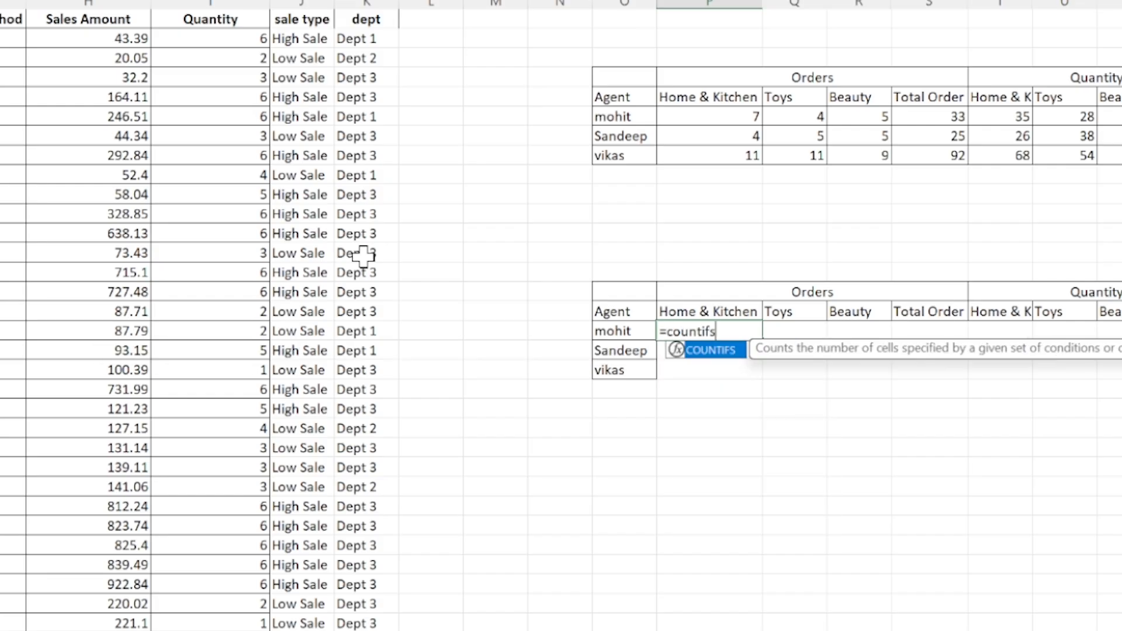
{"action": "key", "text": "Tab"}
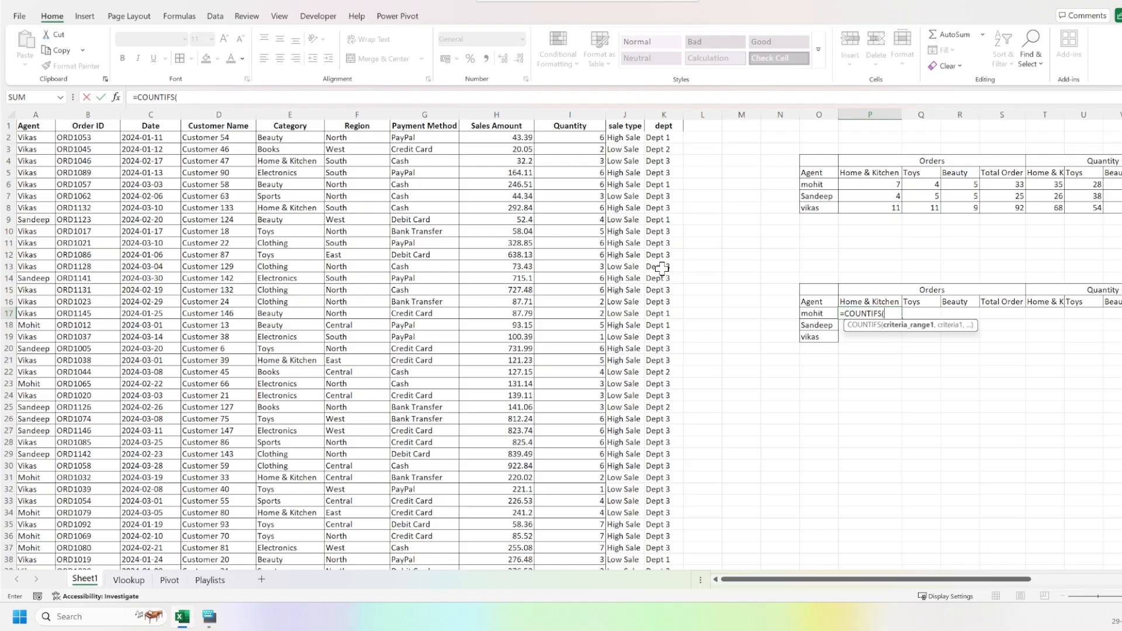
{"action": "left_click", "coordinate": [29, 105]}
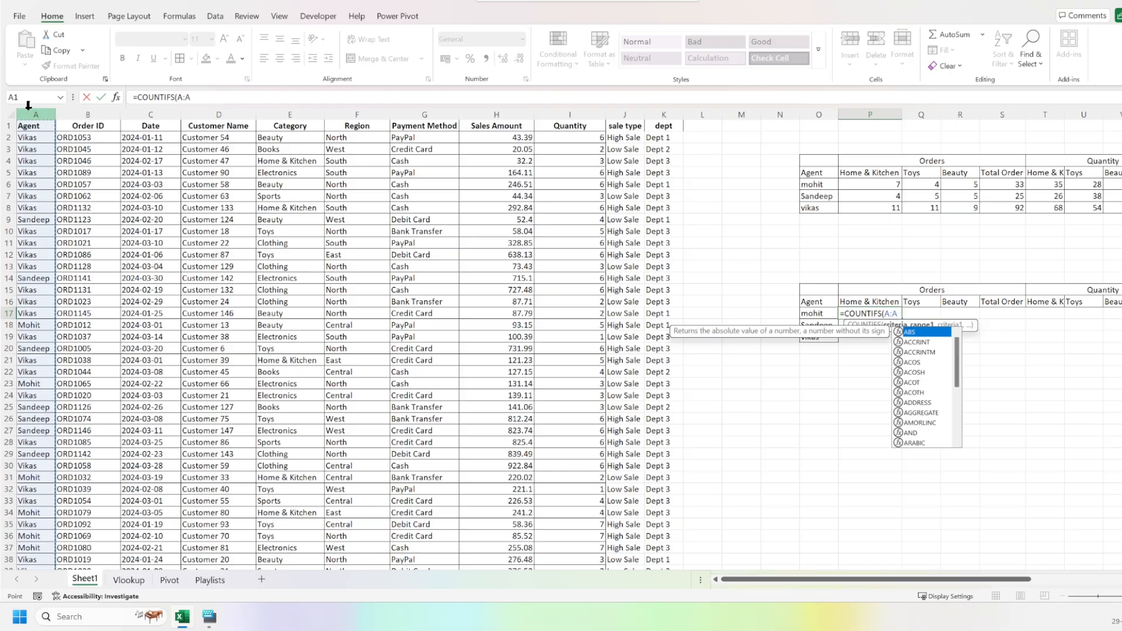
{"action": "key", "text": "F4"}
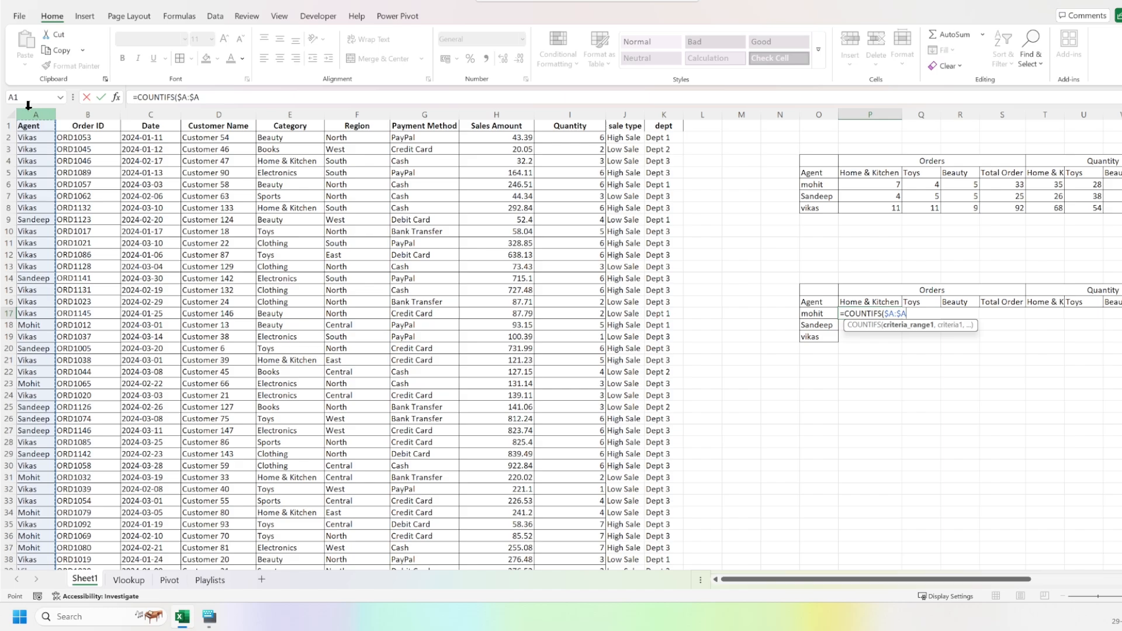
{"action": "type", "text": ","}
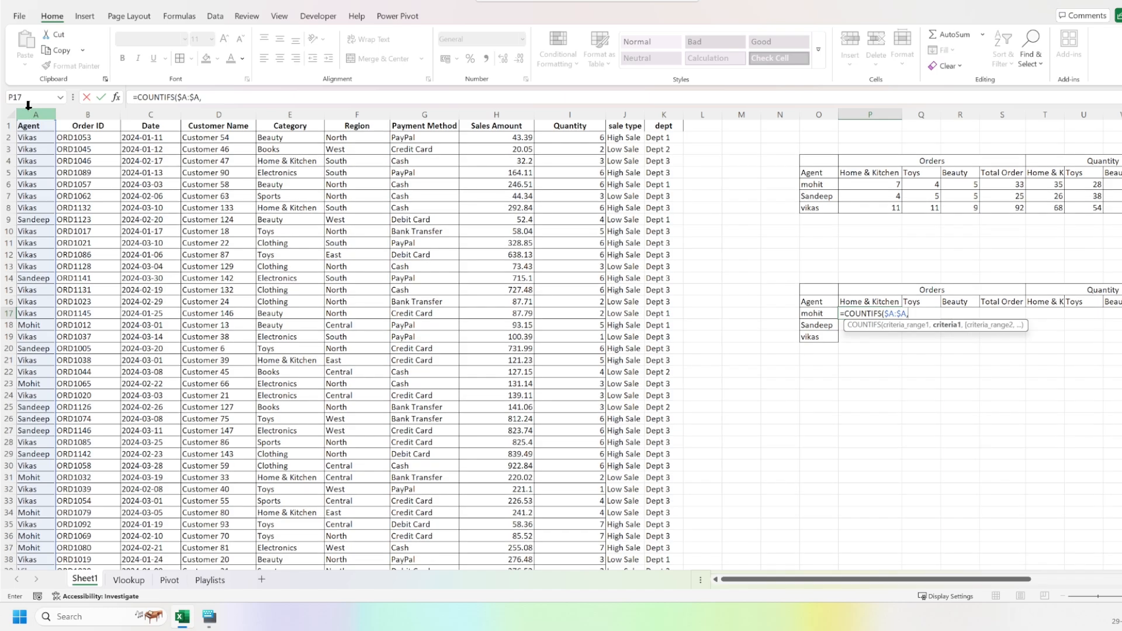
{"action": "left_click", "coordinate": [809, 313]}
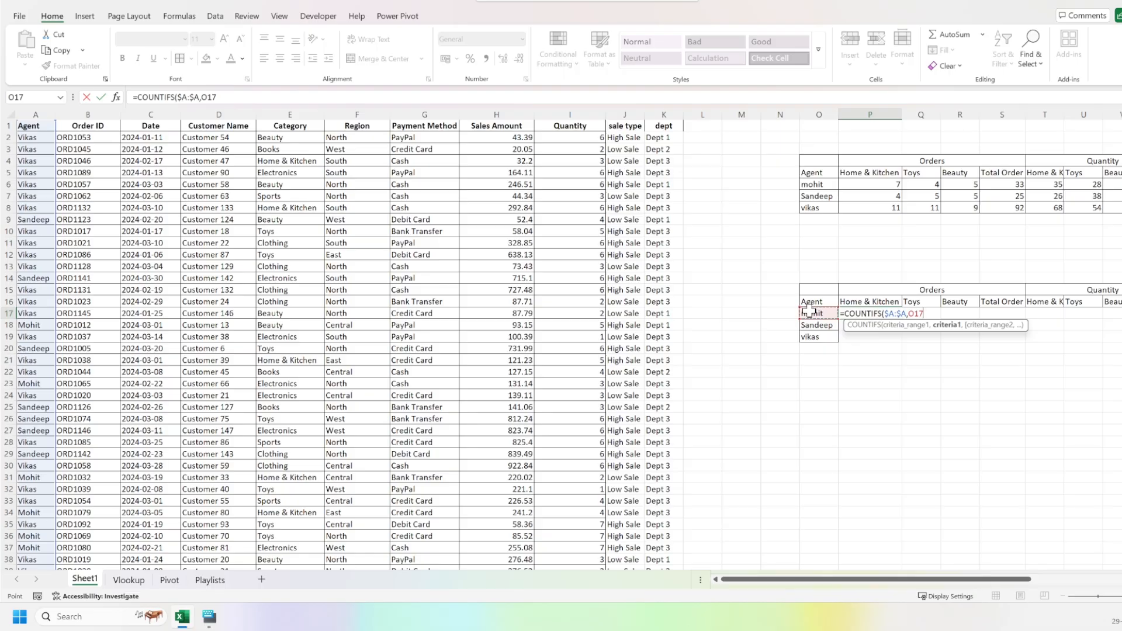
{"action": "key", "text": "ctrl+Return"}
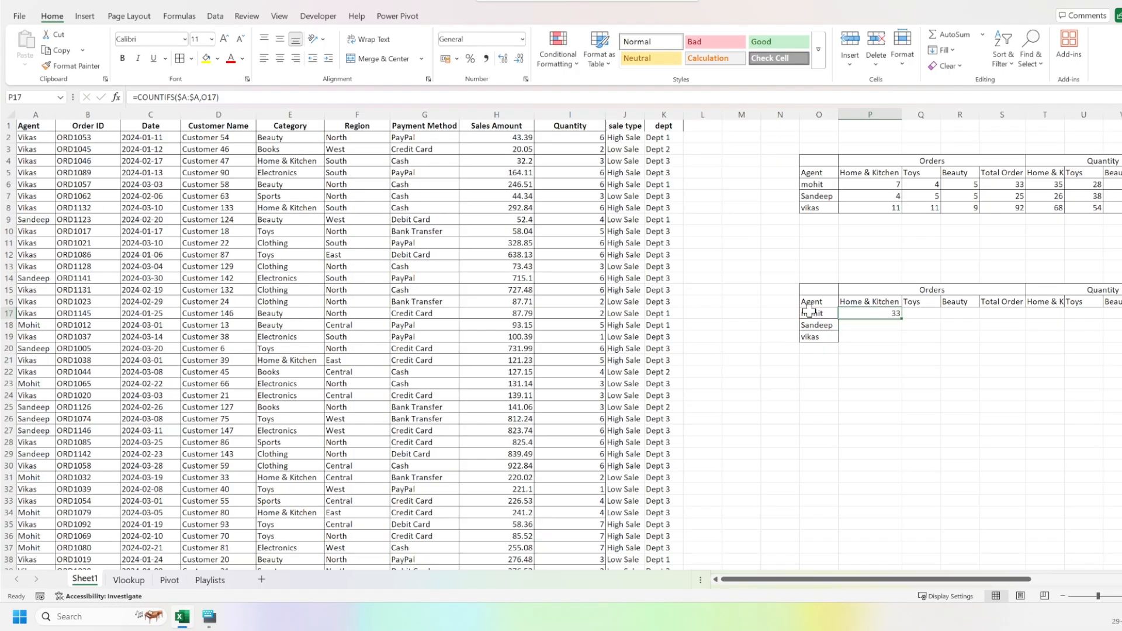
Fill the COUNTIFS formula from P17 down to P19 and check the results for the three agents.
{"action": "key", "text": "shift+Down"}
{"action": "key", "text": "shift+Down"}
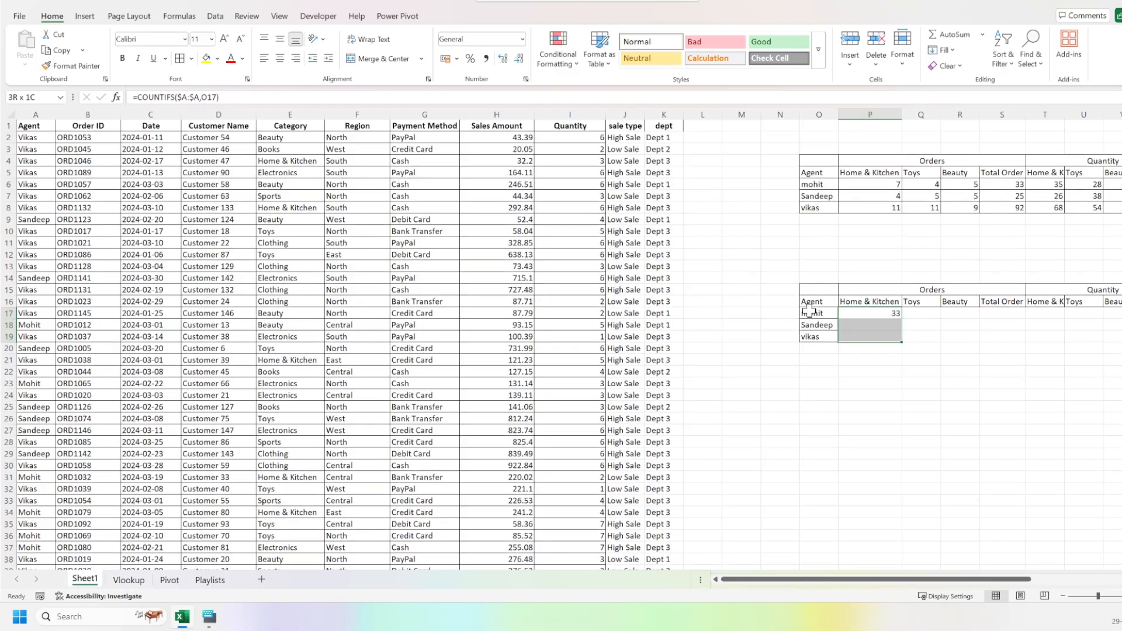
{"action": "key", "text": "ctrl+d"}
{"action": "left_click", "coordinate": [809, 310]}
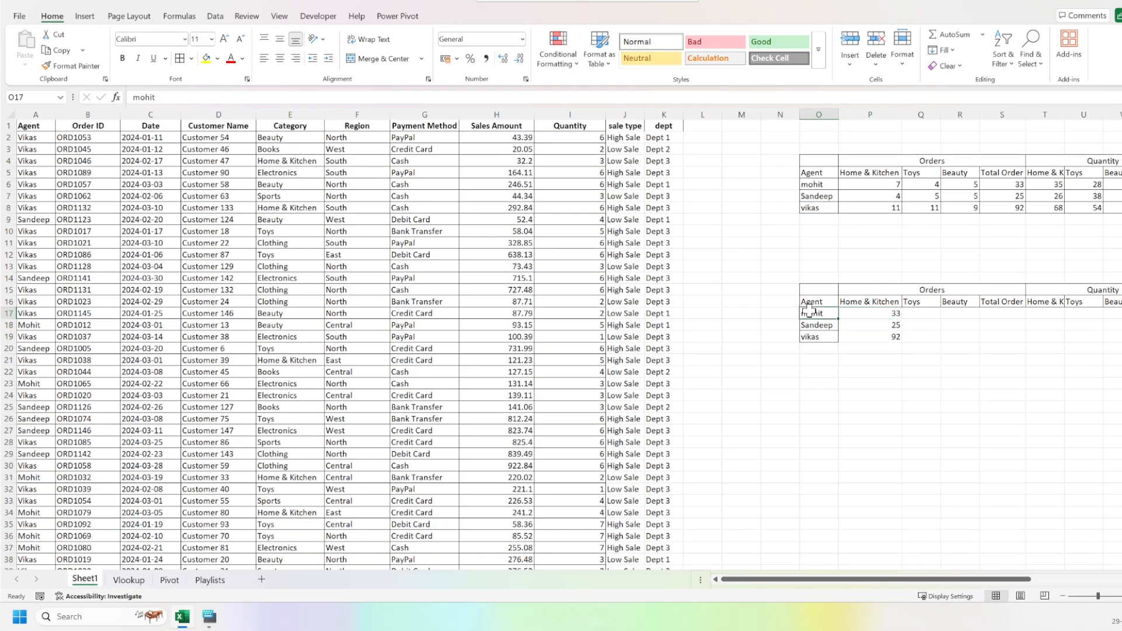
{"action": "key", "text": "Right"}
{"action": "key", "text": "Right"}
{"action": "key", "text": "Left"}
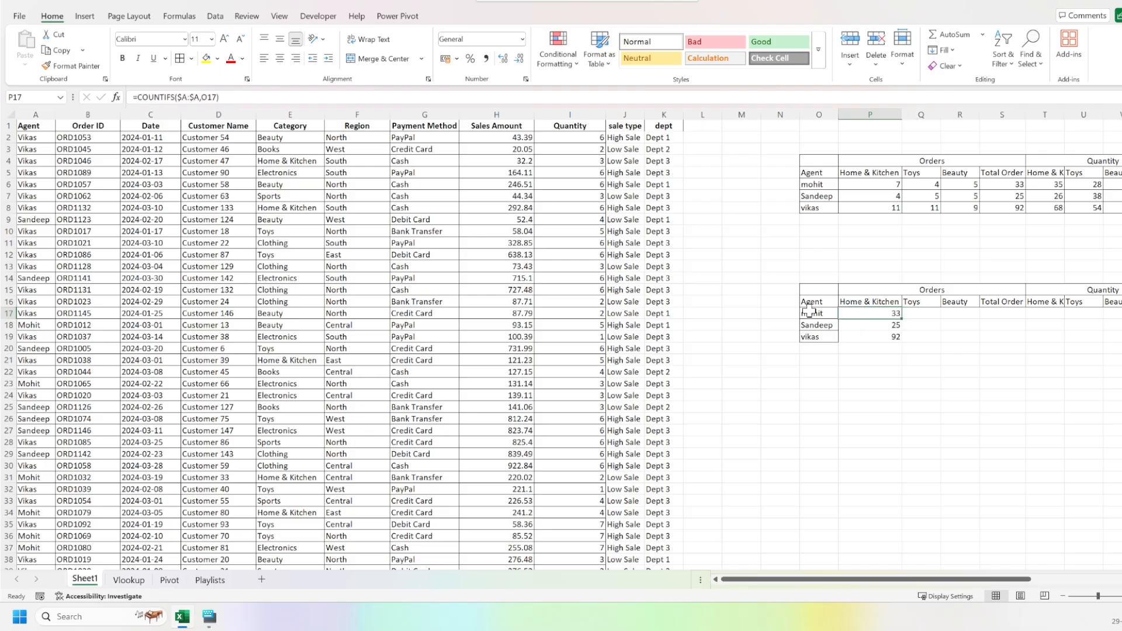
{"action": "key", "text": "Down"}
{"action": "key", "text": "Down"}
{"action": "key", "text": "Up"}
{"action": "key", "text": "Up"}
Extend the COUNTIFS formula in P17 with the category condition to read =COUNTIFS($A:$A,O17,$E:$E,P$16).
{"action": "key", "text": "F2"}
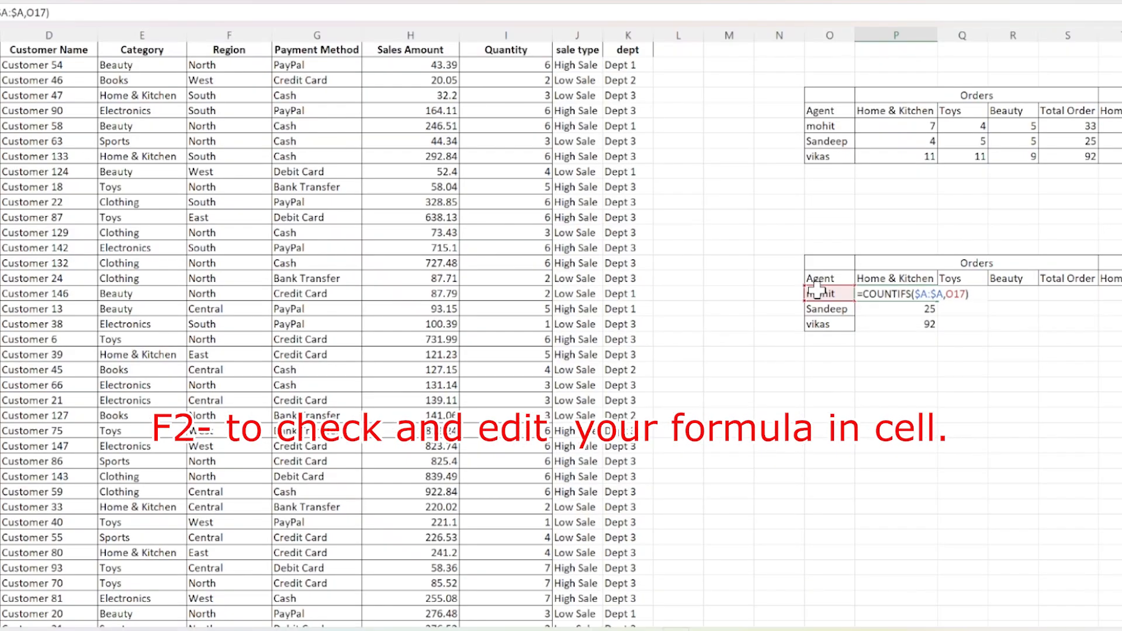
{"action": "type", "text": ","}
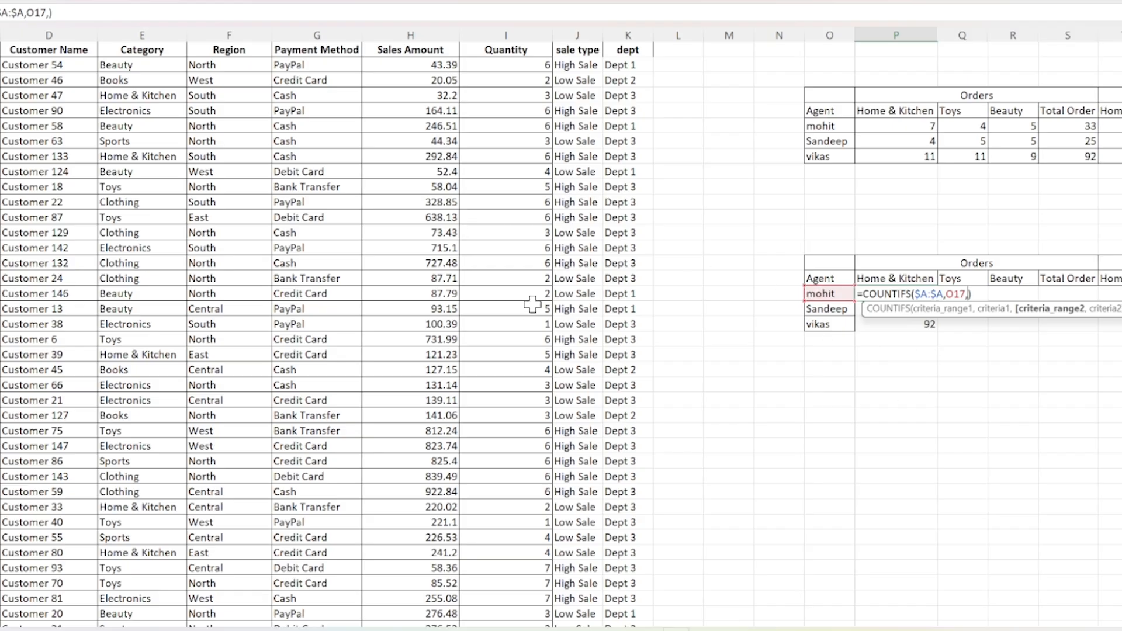
{"action": "left_click", "coordinate": [136, 29]}
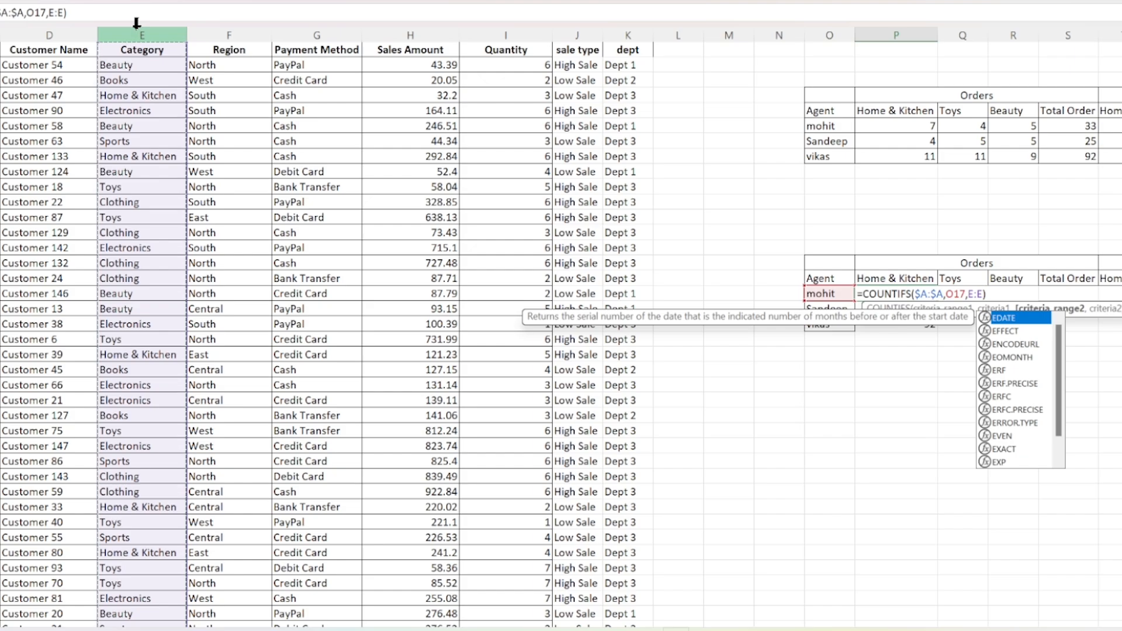
{"action": "key", "text": "F4"}
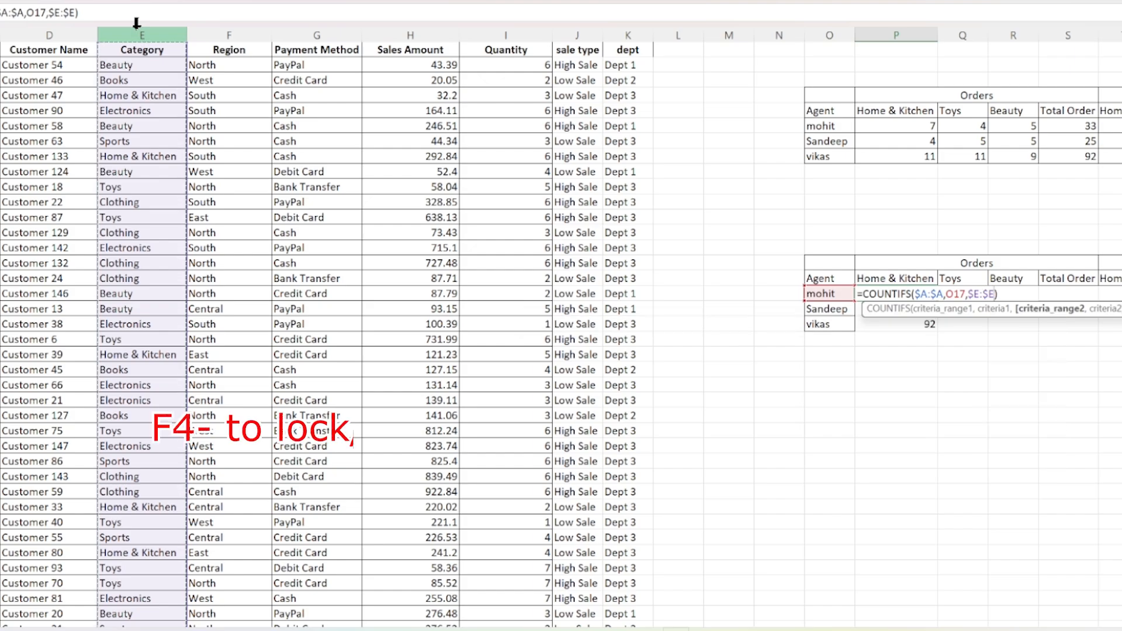
{"action": "type", "text": ","}
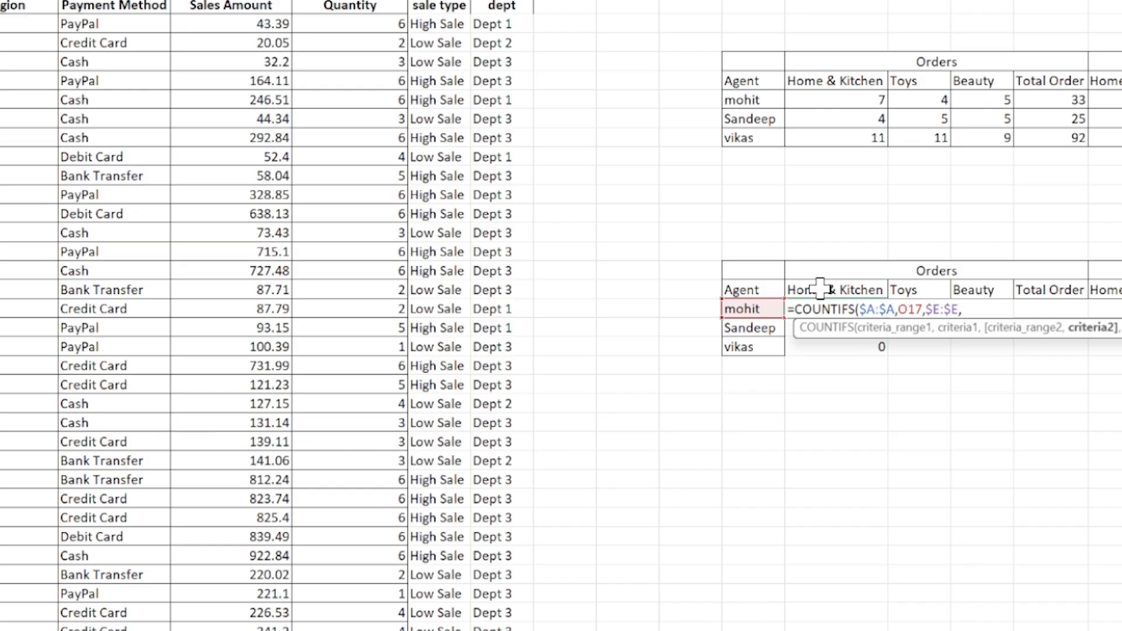
{"action": "left_click", "coordinate": [820, 288]}
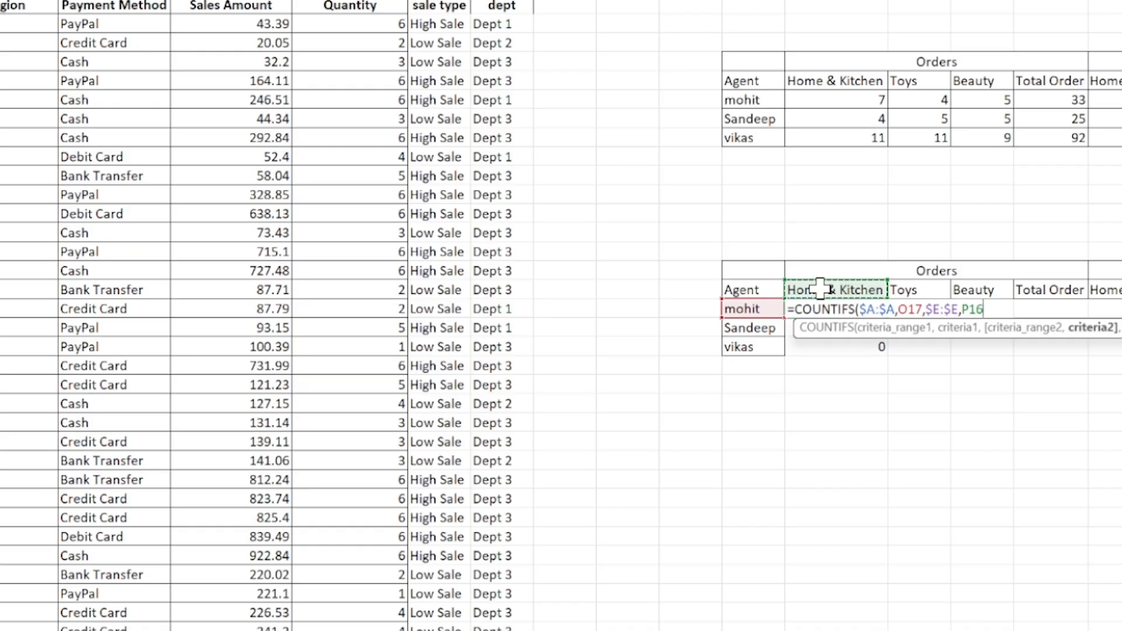
{"action": "key", "text": "F4"}
{"action": "key", "text": "F4"}
{"action": "key", "text": "ctrl+Return"}
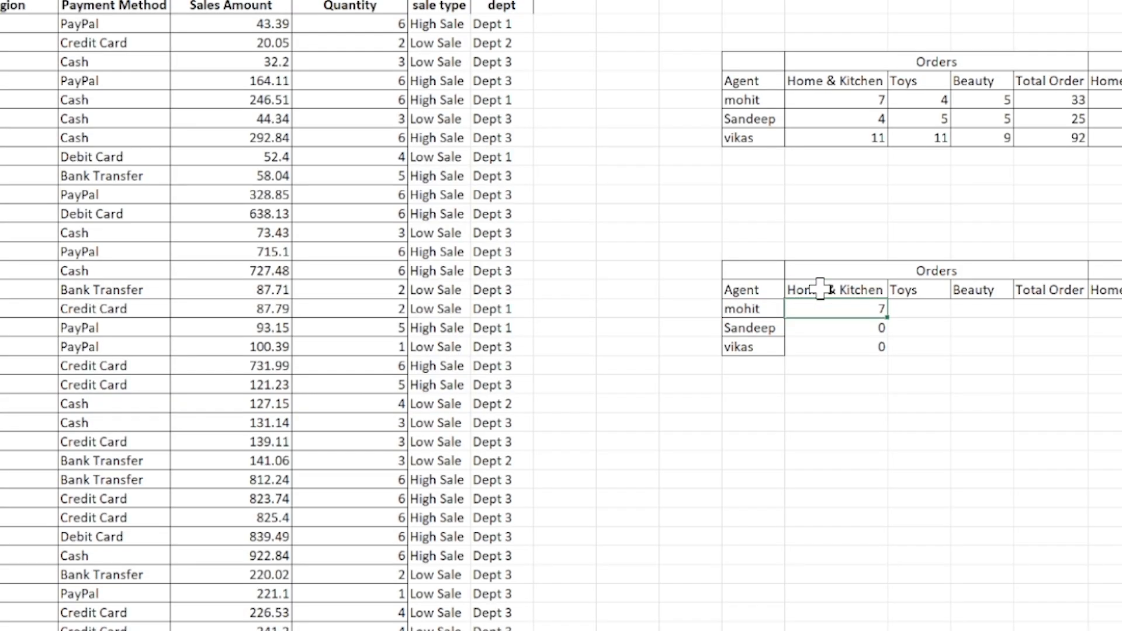
Fill the two-condition COUNTIFS formula from P17 down to P19.
{"action": "key", "text": "shift+Down"}
{"action": "key", "text": "shift+Down"}
{"action": "key", "text": "ctrl+d"}
{"action": "key", "text": "Down"}
{"action": "key", "text": "Up"}
Copy the Home & Kitchen order formulas in P17:P19 across the Toys and Beauty columns.
{"action": "key", "text": "shift+Down"}
{"action": "key", "text": "shift+Down"}
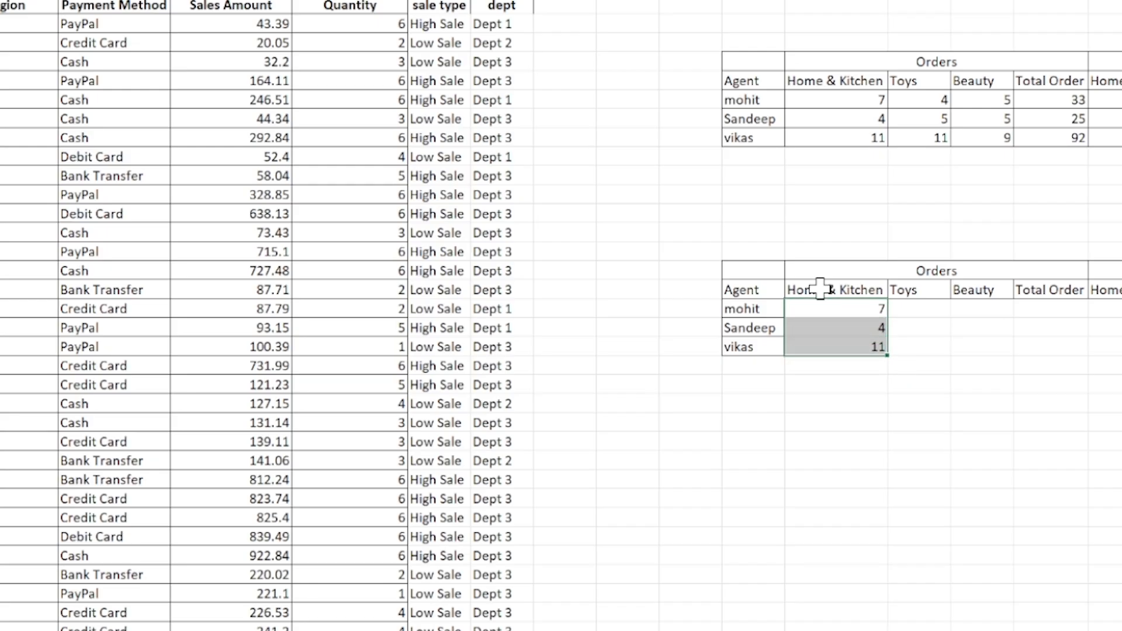
{"action": "key", "text": "ctrl+c"}
{"action": "key", "text": "shift+Right"}
{"action": "key", "text": "shift+Right"}
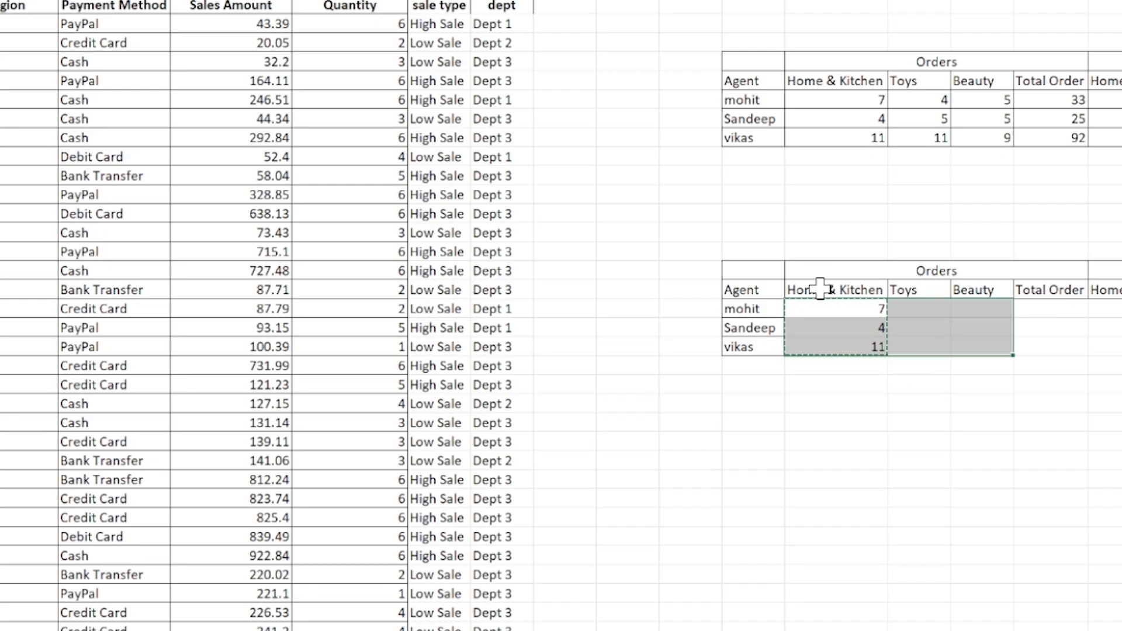
{"action": "key", "text": "ctrl+v"}
{"action": "key", "text": "Right"}
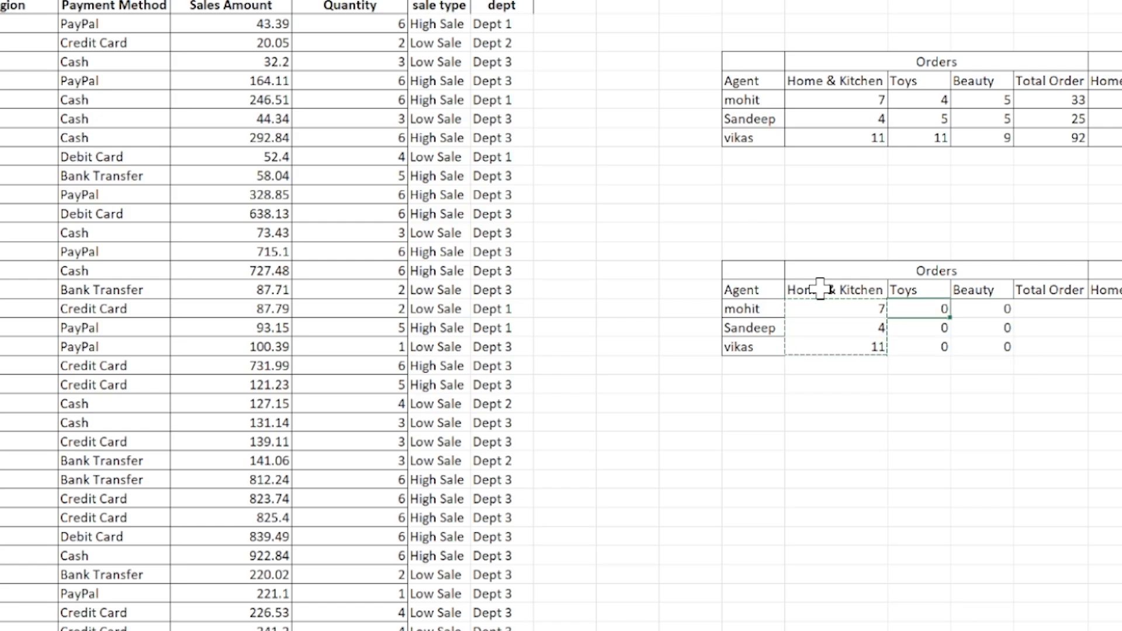
Inspect the cell references of the copied COUNTIFS formula in Q17, especially the agent criterion.
{"action": "key", "text": "F2"}
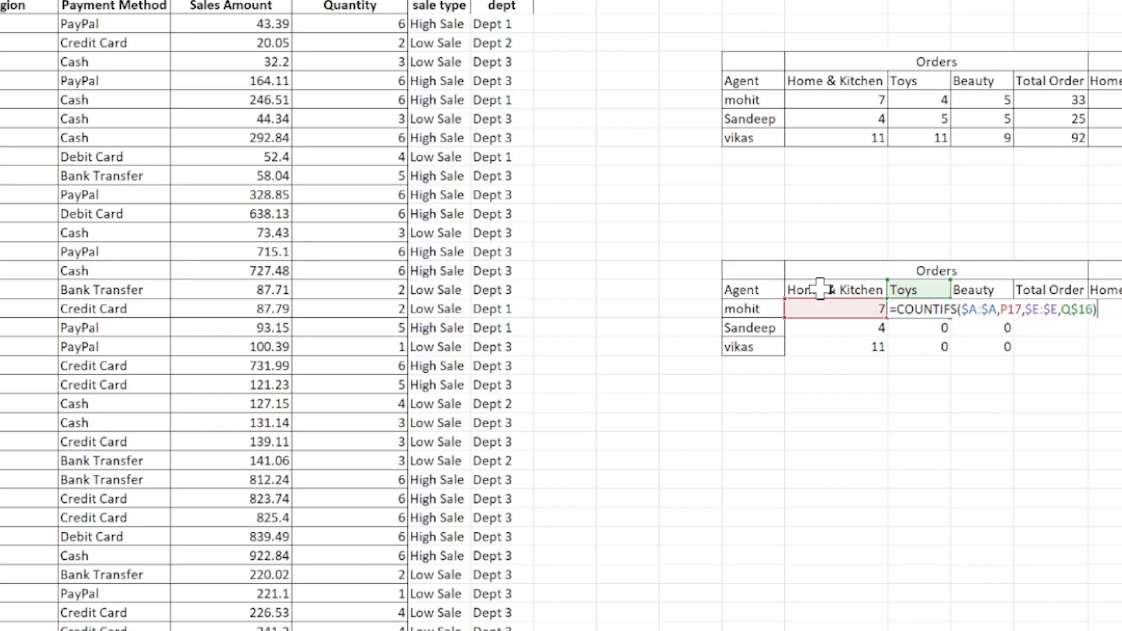
{"action": "key", "text": "Left"}
{"action": "key", "text": "Left"}
{"action": "key", "text": "Left"}
{"action": "key", "text": "Left"}
{"action": "key", "text": "Left"}
{"action": "key", "text": "Left"}
{"action": "key", "text": "Left"}
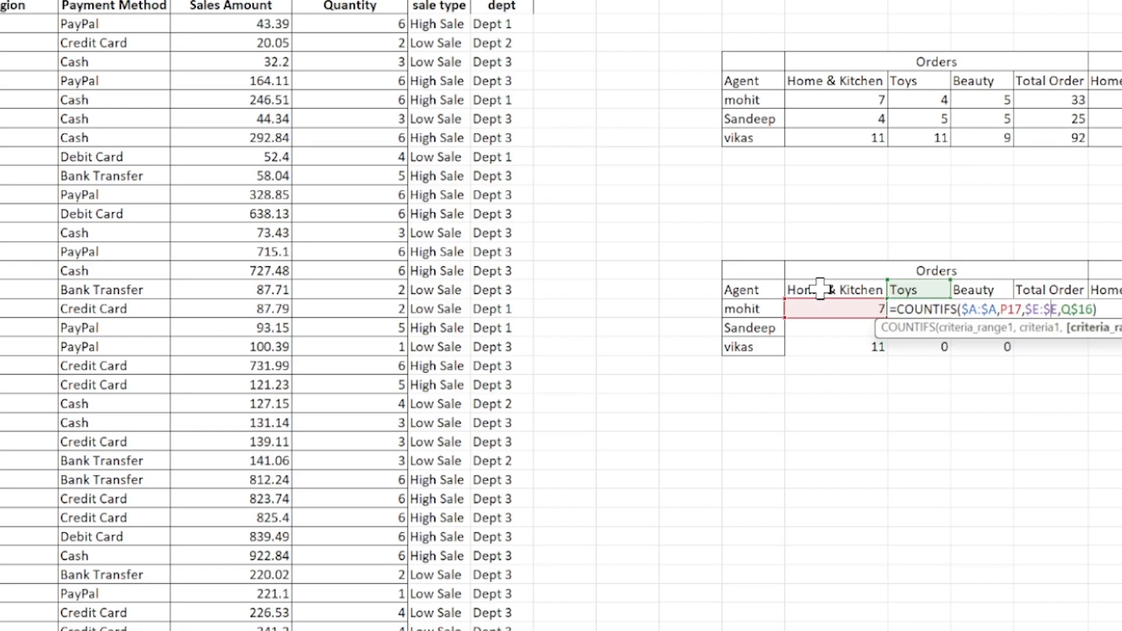
{"action": "key", "text": "Left"}
{"action": "key", "text": "Left"}
{"action": "key", "text": "Left"}
{"action": "key", "text": "Left"}
{"action": "key", "text": "Left"}
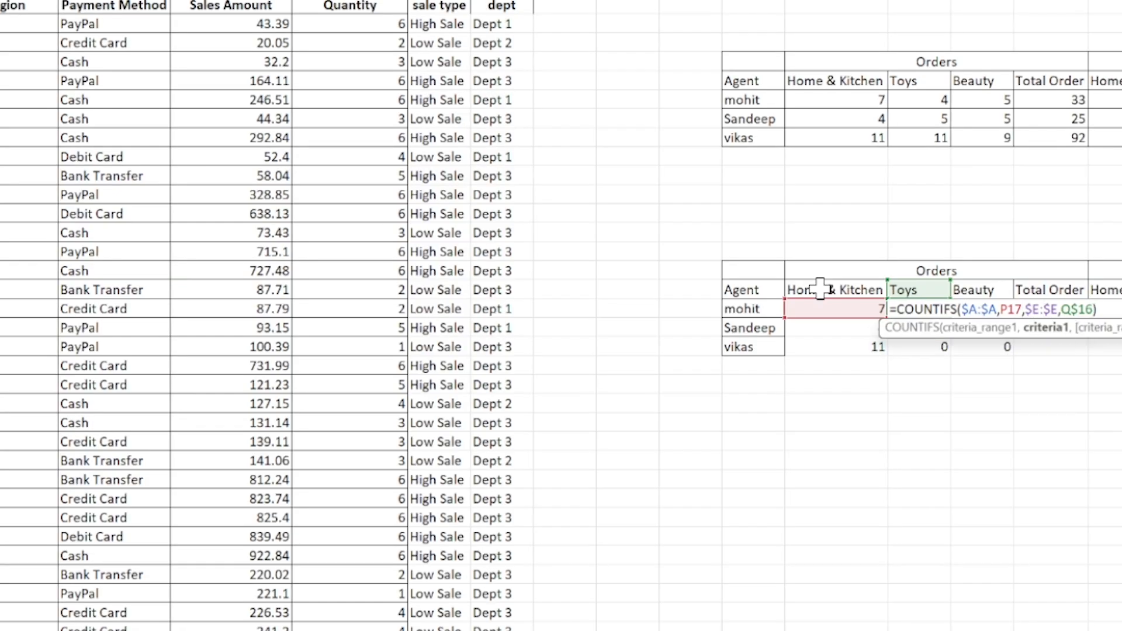
{"action": "key", "text": "Escape"}
Lock the agent criterion's column in P17 so the formula reads =COUNTIFS($A:$A,$O17,$E:$E,P$16).
{"action": "key", "text": "Left"}
{"action": "key", "text": "F2"}
{"action": "key", "text": "Left"}
{"action": "key", "text": "Left"}
{"action": "key", "text": "Left"}
{"action": "key", "text": "Left"}
{"action": "key", "text": "Left"}
{"action": "key", "text": "Left"}
{"action": "key", "text": "Left"}
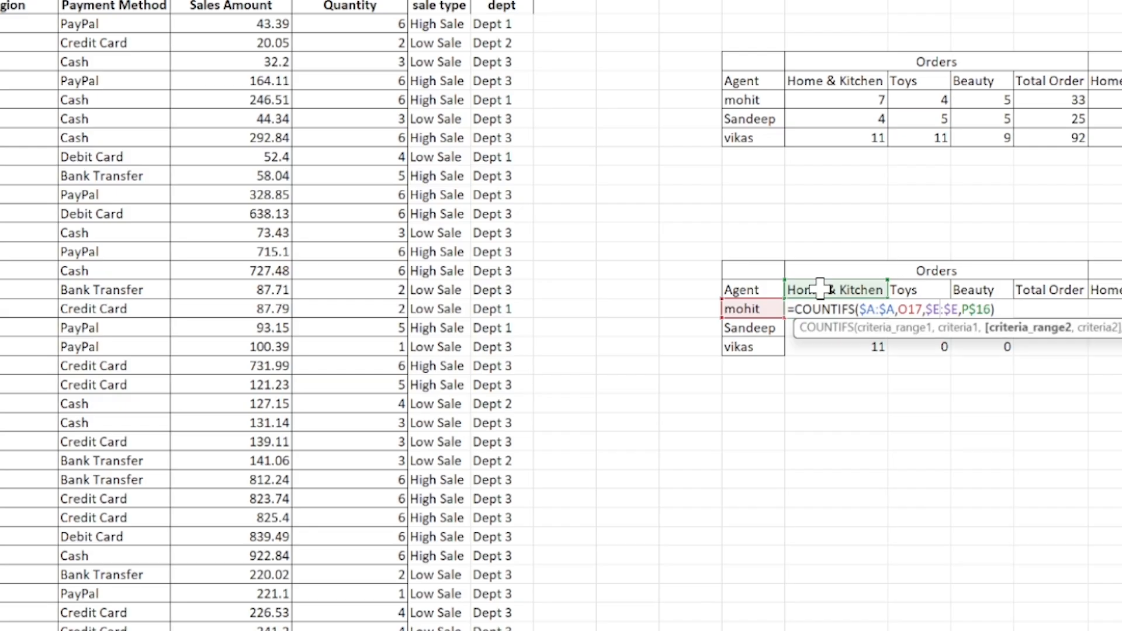
{"action": "key", "text": "Left"}
{"action": "key", "text": "Left"}
{"action": "key", "text": "Left"}
{"action": "key", "text": "Left"}
{"action": "key", "text": "Left"}
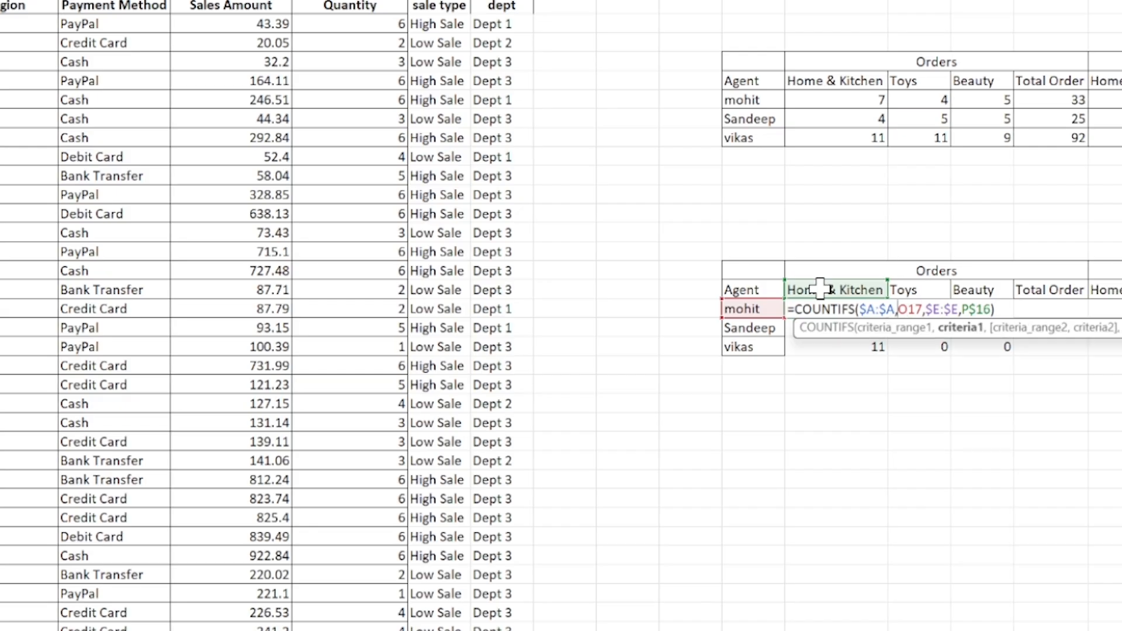
{"action": "key", "text": "F4"}
{"action": "key", "text": "F4"}
{"action": "key", "text": "F4"}
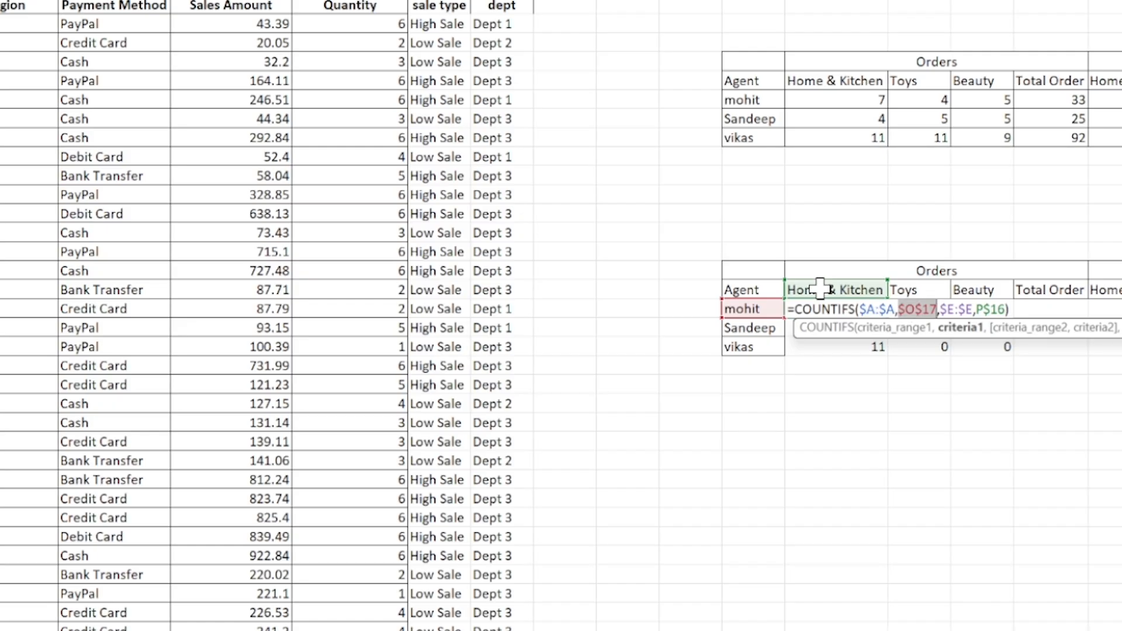
{"action": "key", "text": "Return"}
Fill the corrected P17 formula down to P19 and copy it across the Toys and Beauty order columns.
{"action": "key", "text": "Up"}
{"action": "key", "text": "ctrl+shift+Down"}
{"action": "key", "text": "ctrl+d"}
{"action": "key", "text": "ctrl+c"}
{"action": "key", "text": "ctrl+shift+Right"}
{"action": "key", "text": "ctrl+v"}
{"action": "key", "text": "Escape"}
Enter =SUM(P17:R17) in S17 for the first agent's total orders and fill it down to S19.
{"action": "key", "text": "Right"}
{"action": "key", "text": "Right"}
{"action": "key", "text": "Right"}
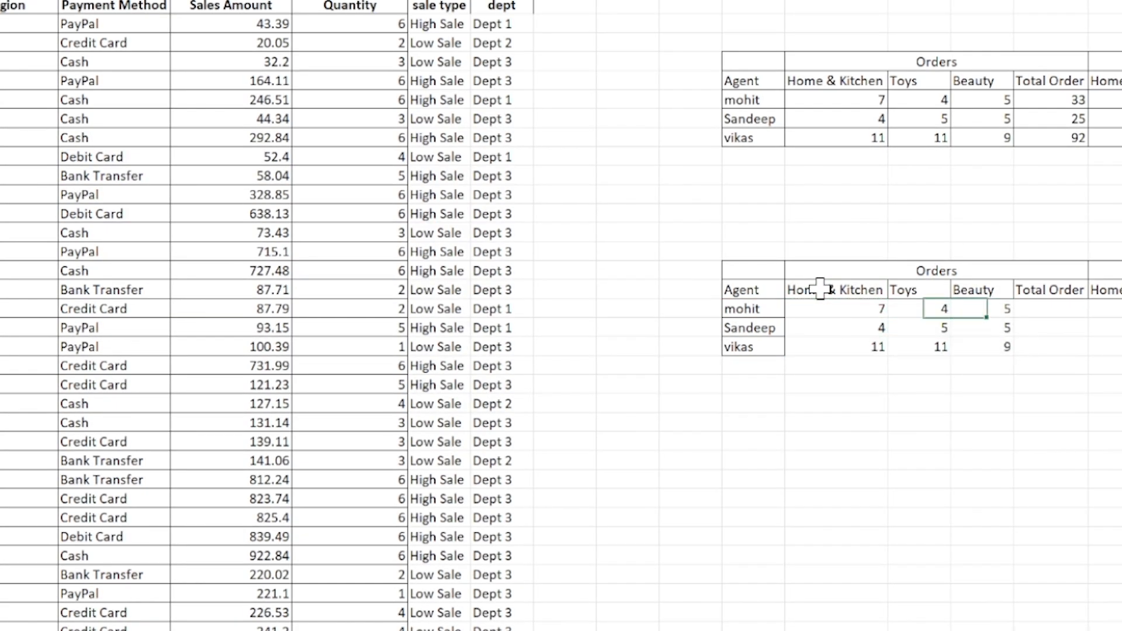
{"action": "key", "text": "Left"}
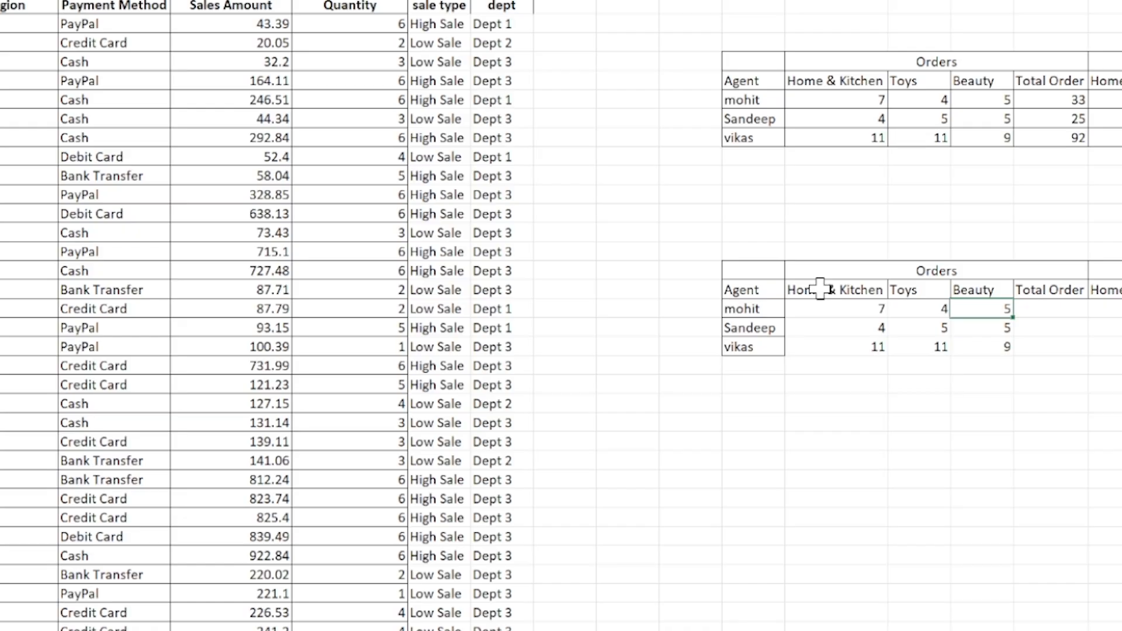
{"action": "key", "text": "Right"}
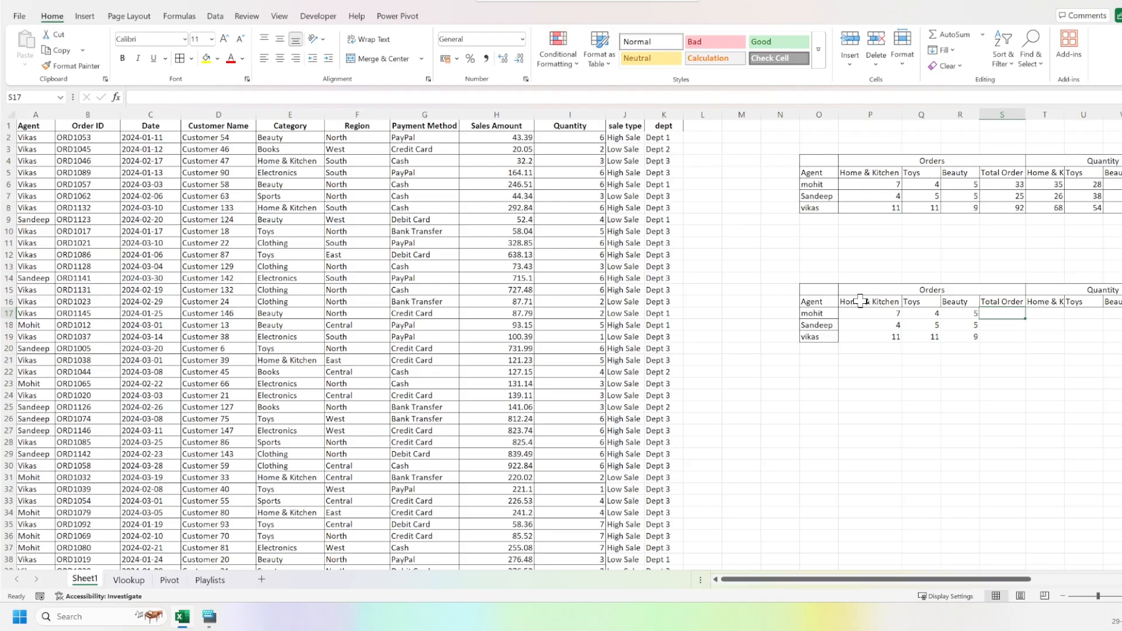
{"action": "key", "text": "alt+equal"}
{"action": "key", "text": "ctrl+Return"}
{"action": "key", "text": "shift+Down"}
{"action": "key", "text": "shift+Down"}
{"action": "key", "text": "ctrl+d"}
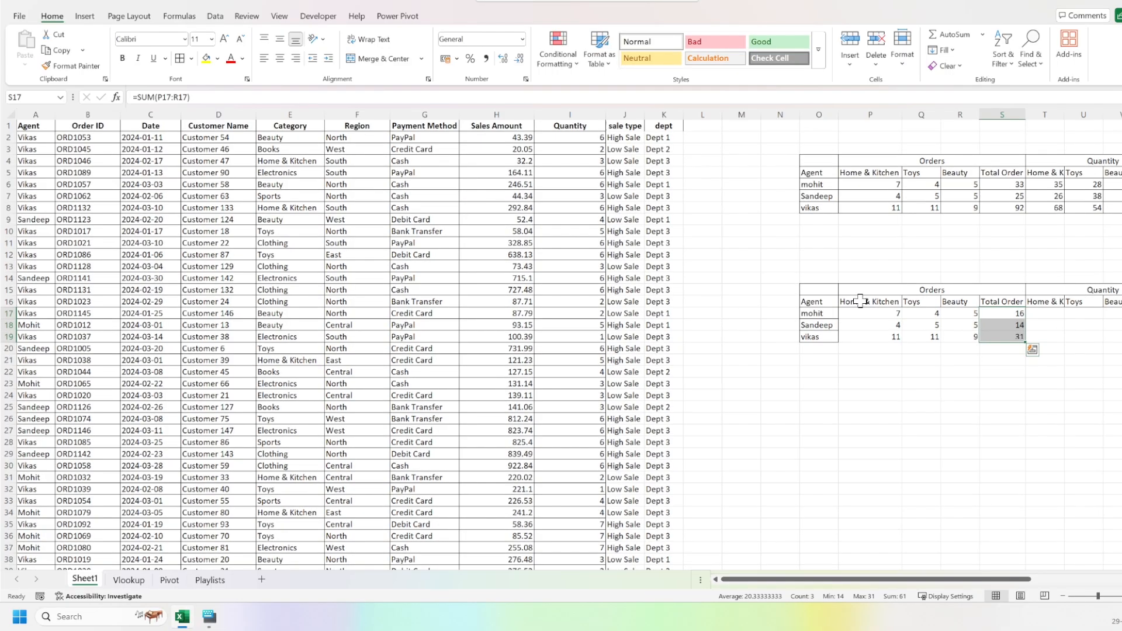
Examine the empty Quantity and Sales cells of the new table and the Quantity column of the sales data.
{"action": "key", "text": "Right"}
{"action": "key", "text": "Right"}
{"action": "key", "text": "Right"}
{"action": "key", "text": "Right"}
{"action": "key", "text": "Right"}
{"action": "key", "text": "Right"}
{"action": "key", "text": "Right"}
{"action": "key", "text": "Left"}
{"action": "key", "text": "Left"}
{"action": "key", "text": "Left"}
{"action": "key", "text": "Left"}
{"action": "key", "text": "Left"}
{"action": "key", "text": "Left"}
{"action": "key", "text": "Left"}
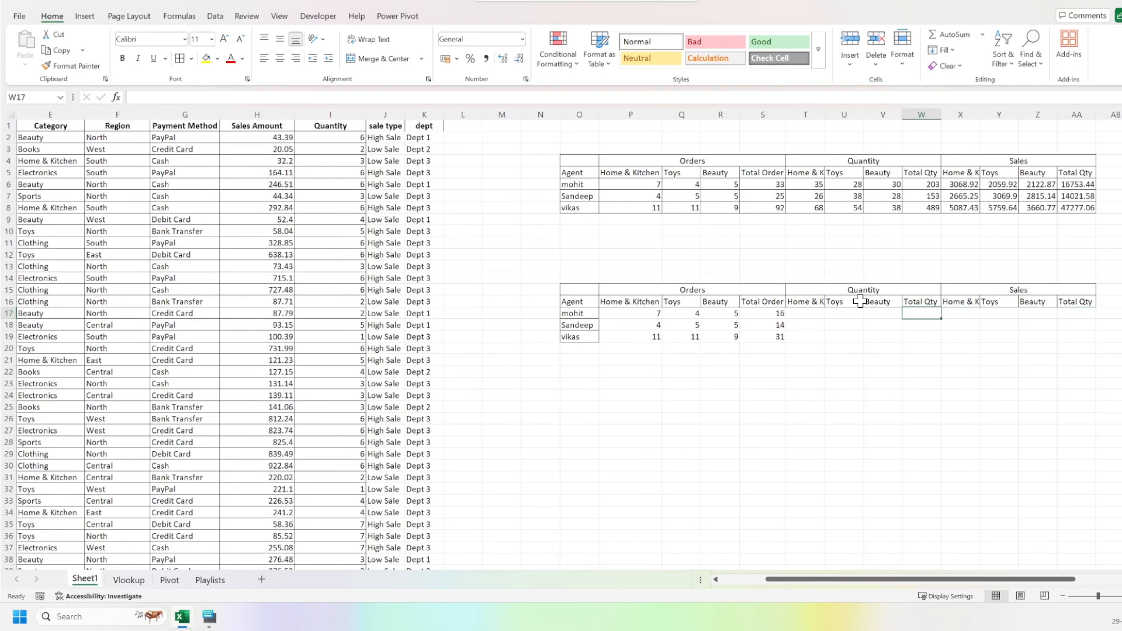
{"action": "key", "text": "Left"}
{"action": "key", "text": "Left"}
{"action": "key", "text": "Left"}
{"action": "key", "text": "Left"}
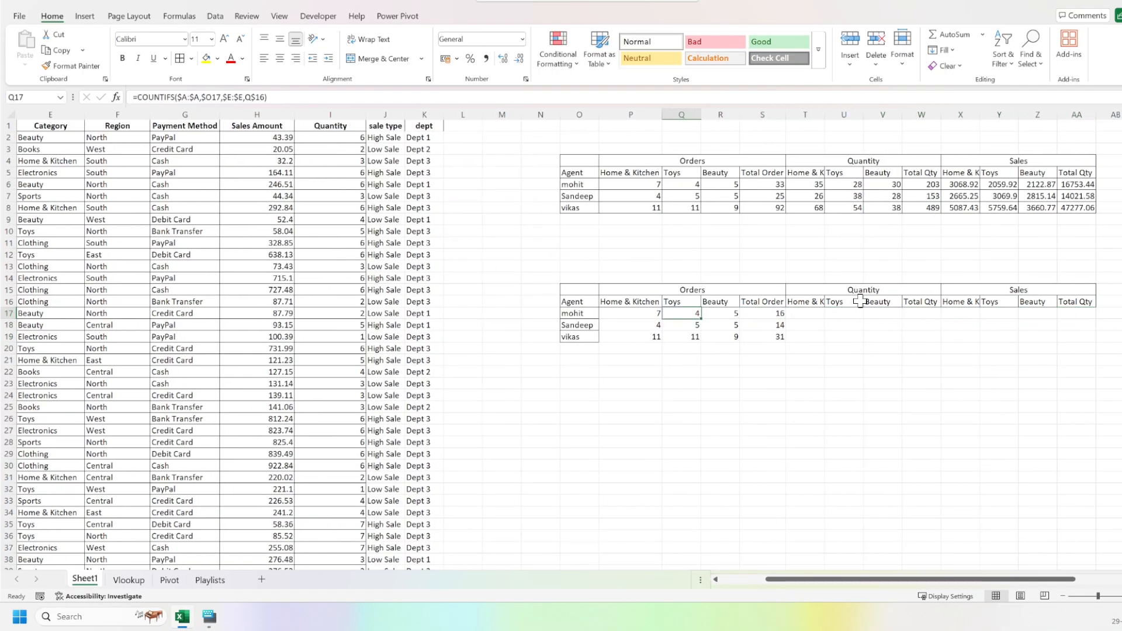
{"action": "key", "text": "Right"}
{"action": "key", "text": "Right"}
{"action": "key", "text": "Right"}
{"action": "key", "text": "Right"}
{"action": "key", "text": "Right"}
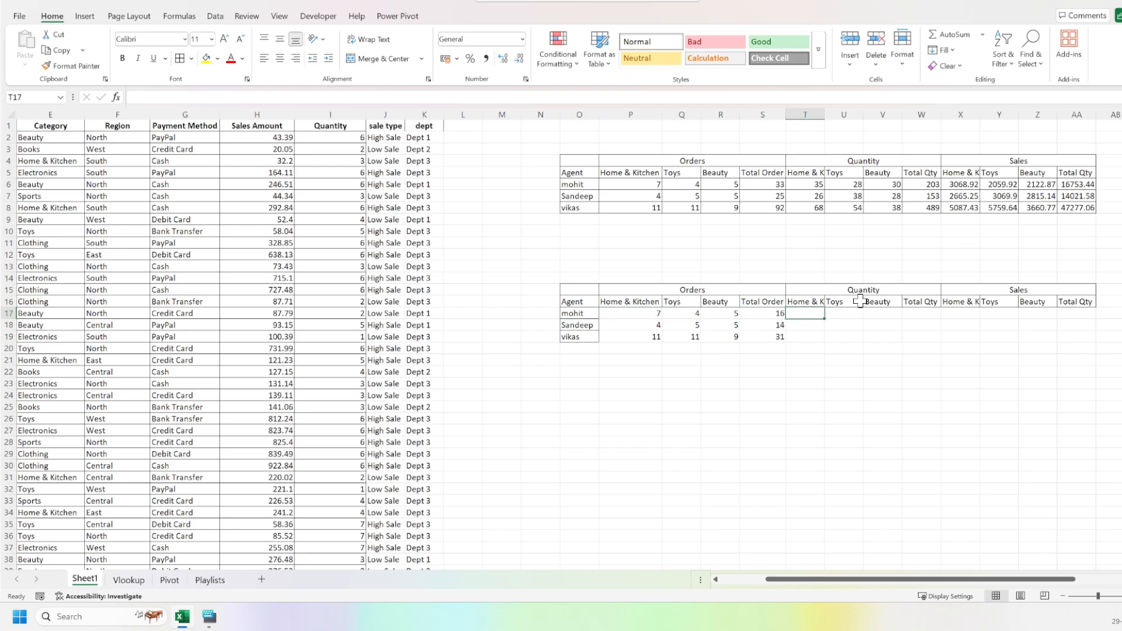
{"action": "left_click_drag", "start_coordinate": [341, 140], "coordinate": [352, 396]}
{"action": "left_click", "coordinate": [347, 175]}
{"action": "left_click_drag", "start_coordinate": [335, 142], "coordinate": [336, 278]}
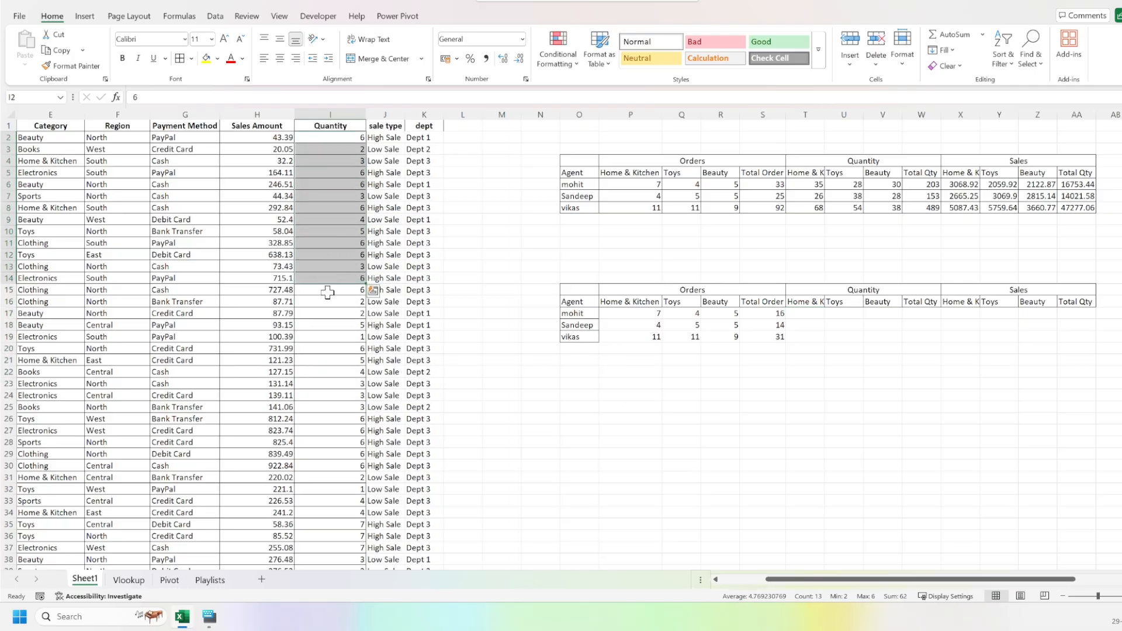
{"action": "left_click", "coordinate": [331, 325]}
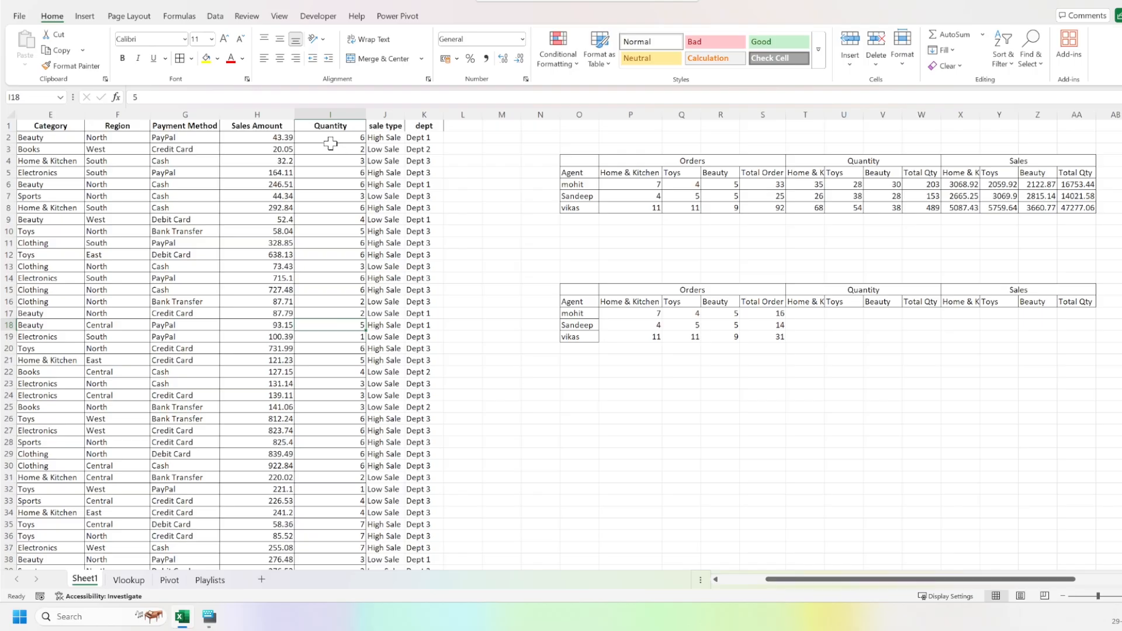
Start a SUMIFS formula in T17 with the locked Quantity column $I:$I as its sum range.
{"action": "left_click", "coordinate": [807, 317]}
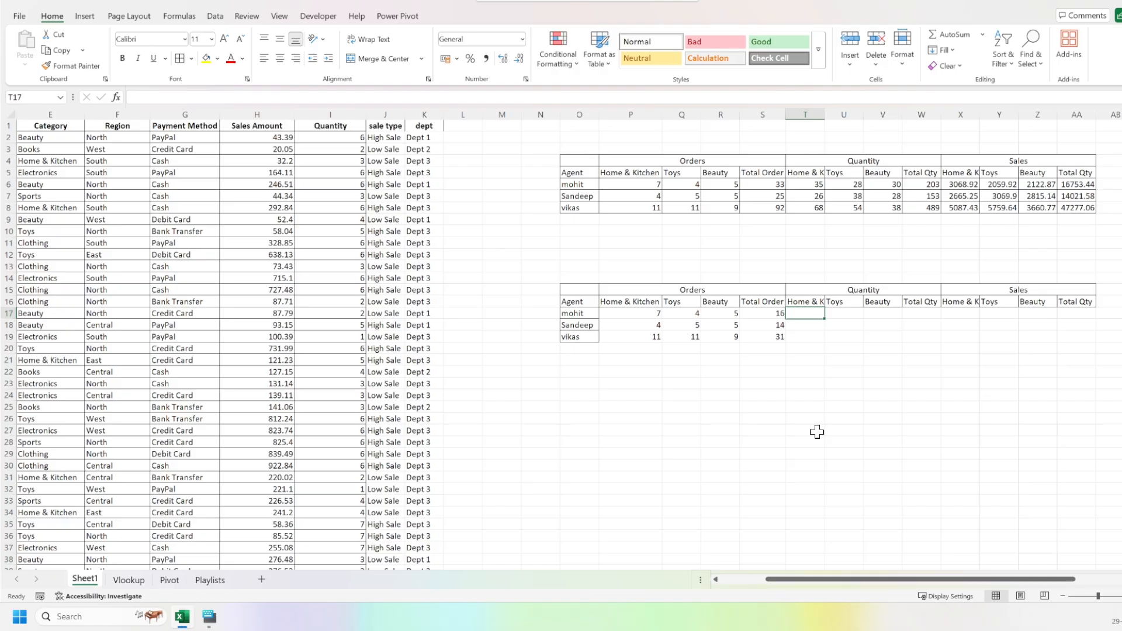
{"action": "type", "text": "=S"}
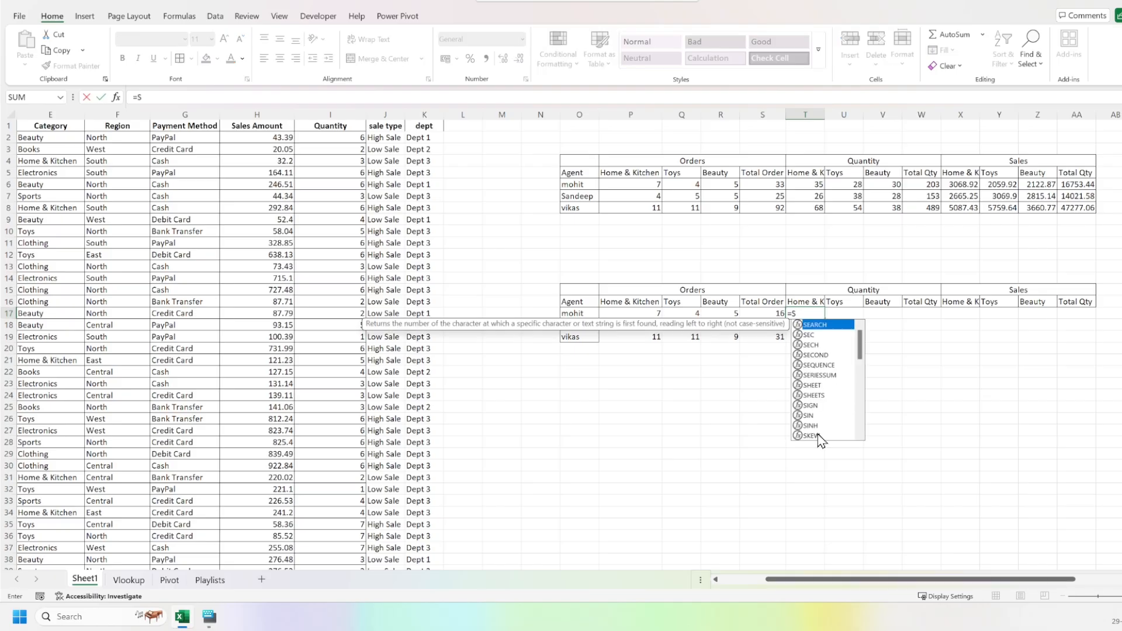
{"action": "type", "text": "UMIFS("}
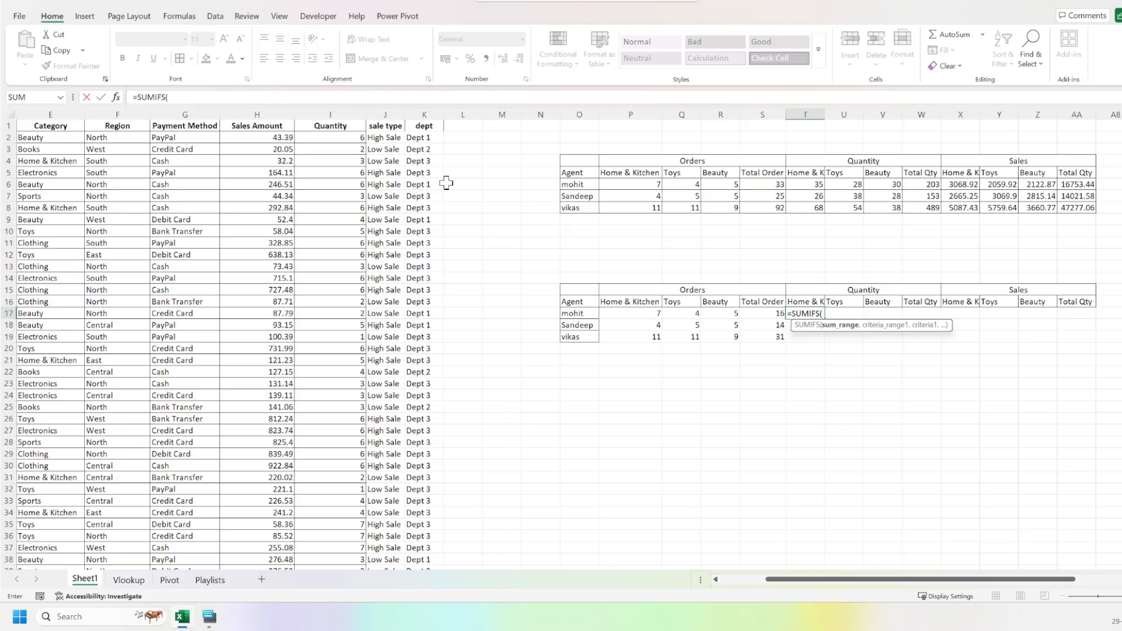
{"action": "left_click", "coordinate": [334, 111]}
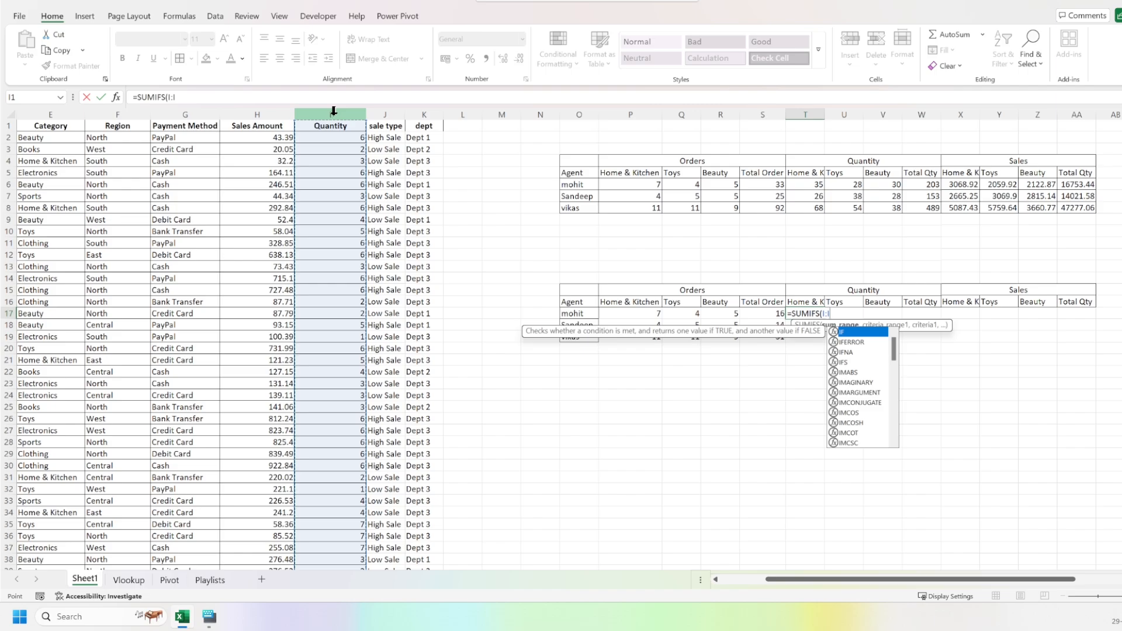
{"action": "key", "text": "F4"}
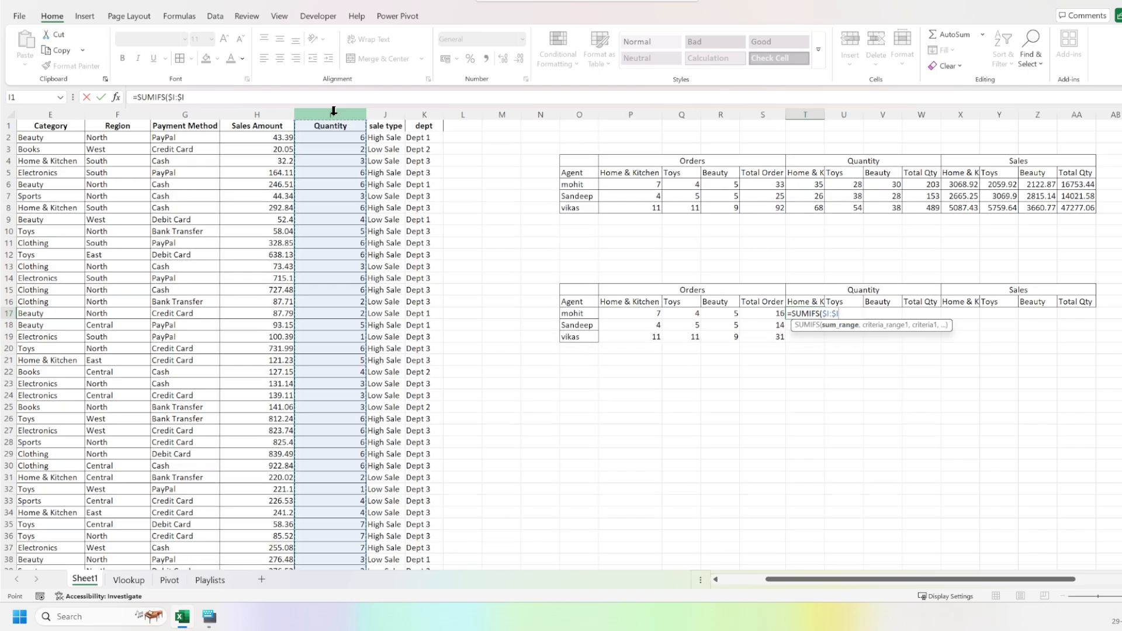
{"action": "type", "text": ","}
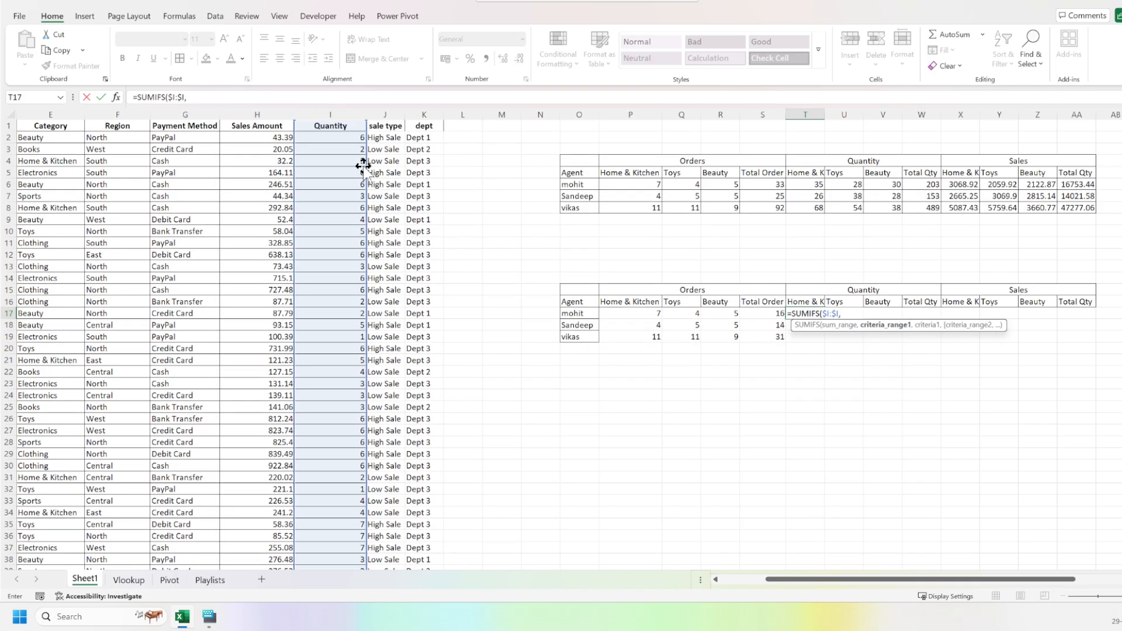
Add the locked Agent column $A:$A as the first criteria range of the SUMIFS, with $O17 as its criterion.
{"action": "scroll", "coordinate": [169, 174], "scroll_direction": "left", "scroll_amount": 2}
{"action": "left_click", "coordinate": [31, 114]}
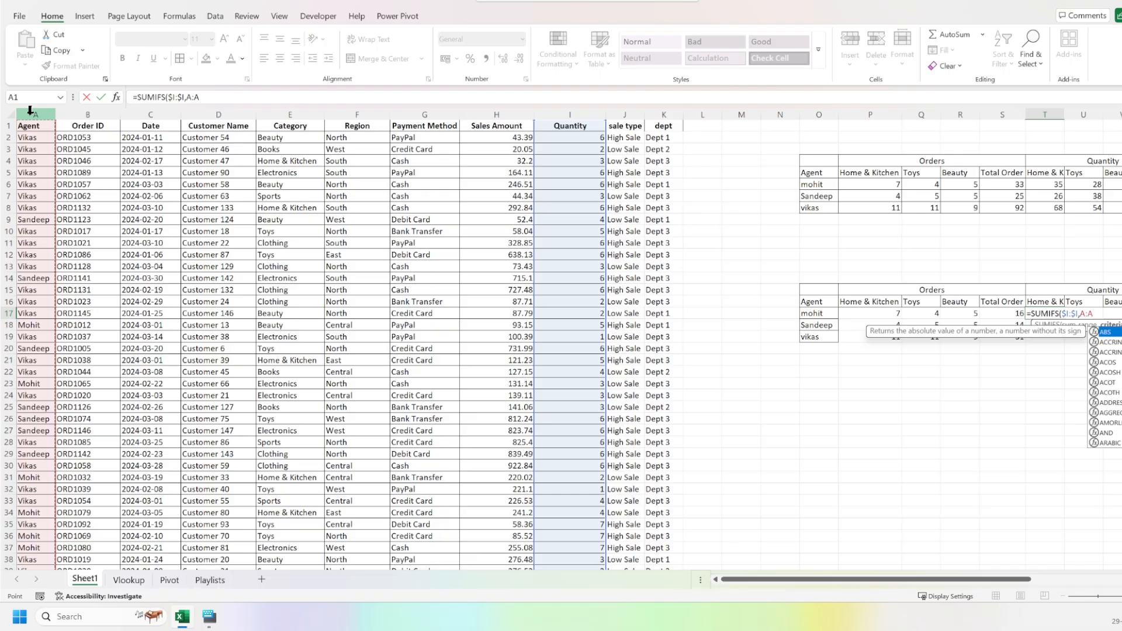
{"action": "key", "text": "F4"}
{"action": "type", "text": ","}
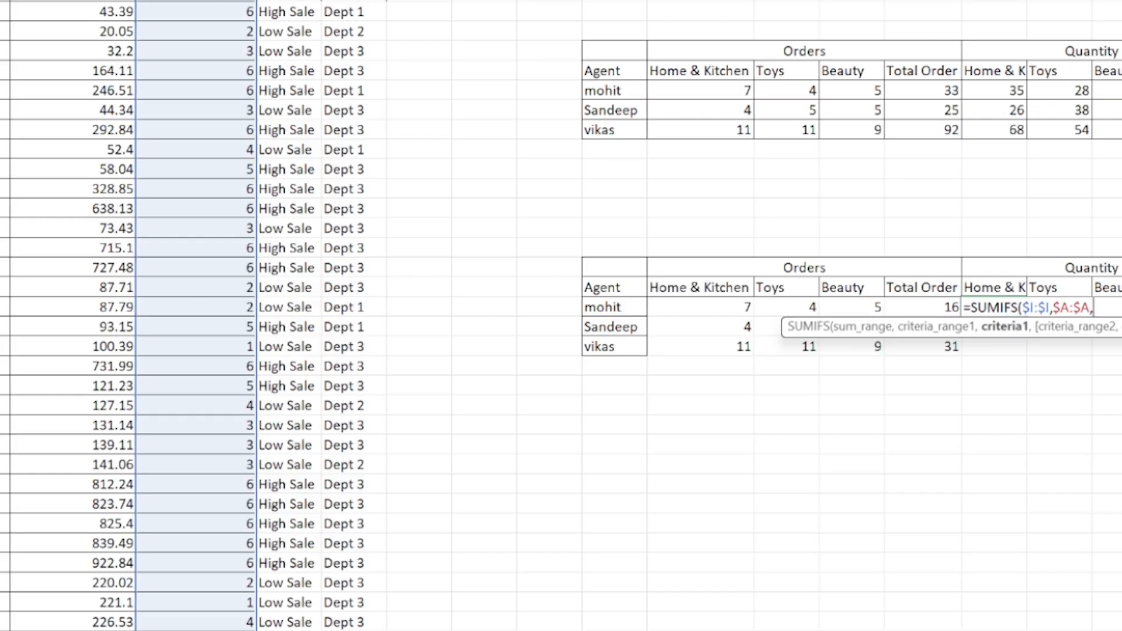
{"action": "left_click", "coordinate": [611, 308]}
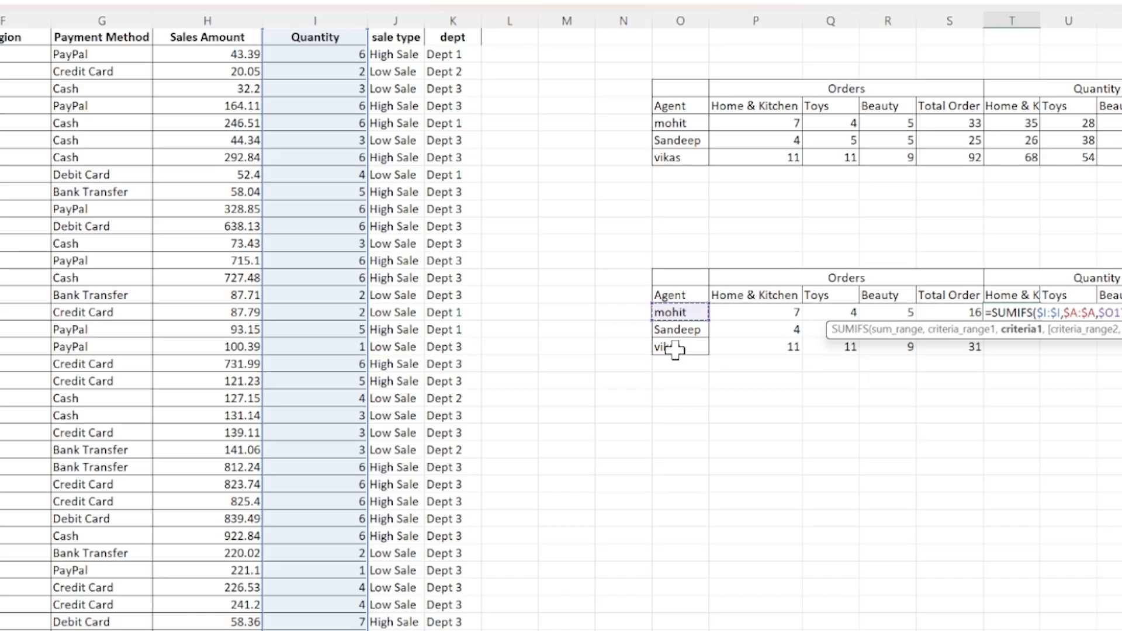
Complete the SUMIFS in T17 with the locked Category column $E:$E as second criteria range and T$16 as its criterion.
{"action": "type", "text": ","}
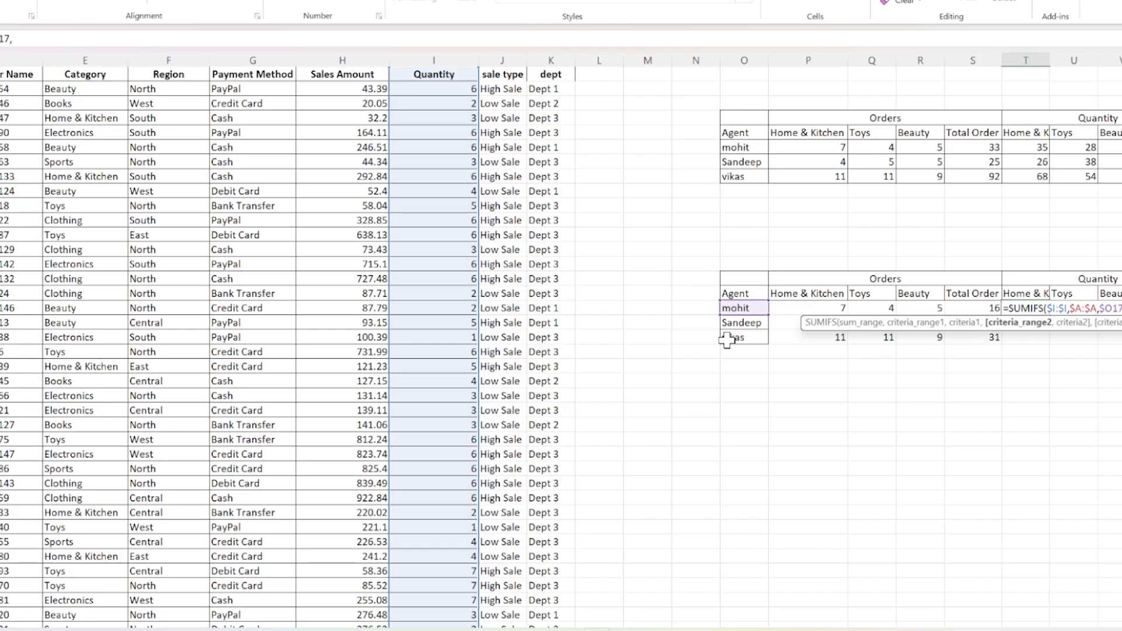
{"action": "left_click", "coordinate": [86, 53]}
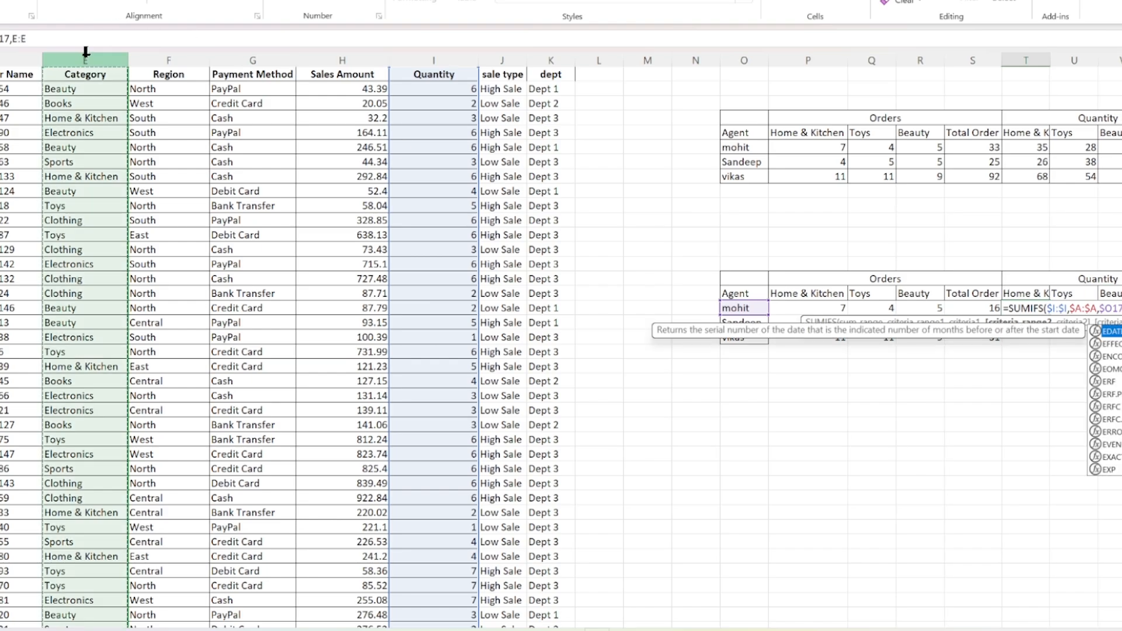
{"action": "key", "text": "F4"}
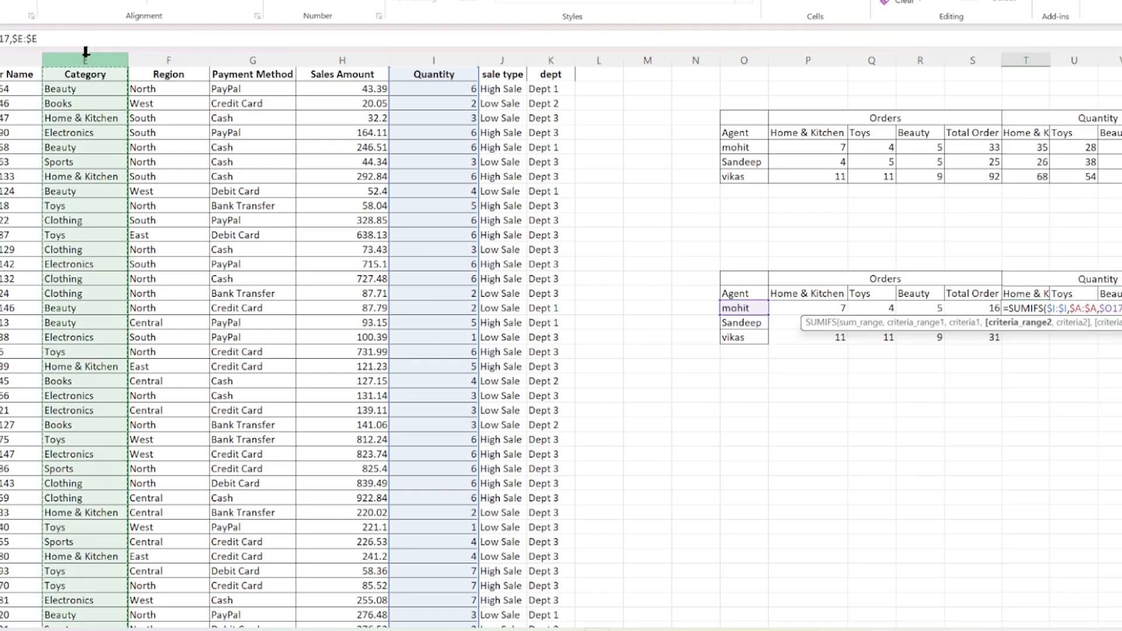
{"action": "type", "text": ","}
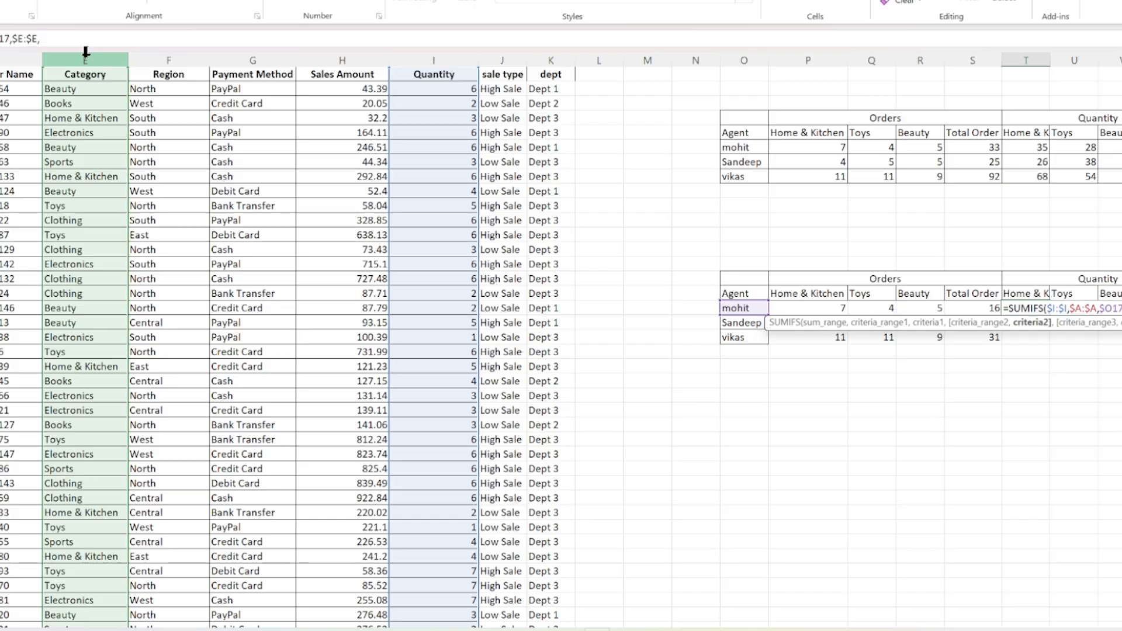
{"action": "left_click", "coordinate": [1019, 287]}
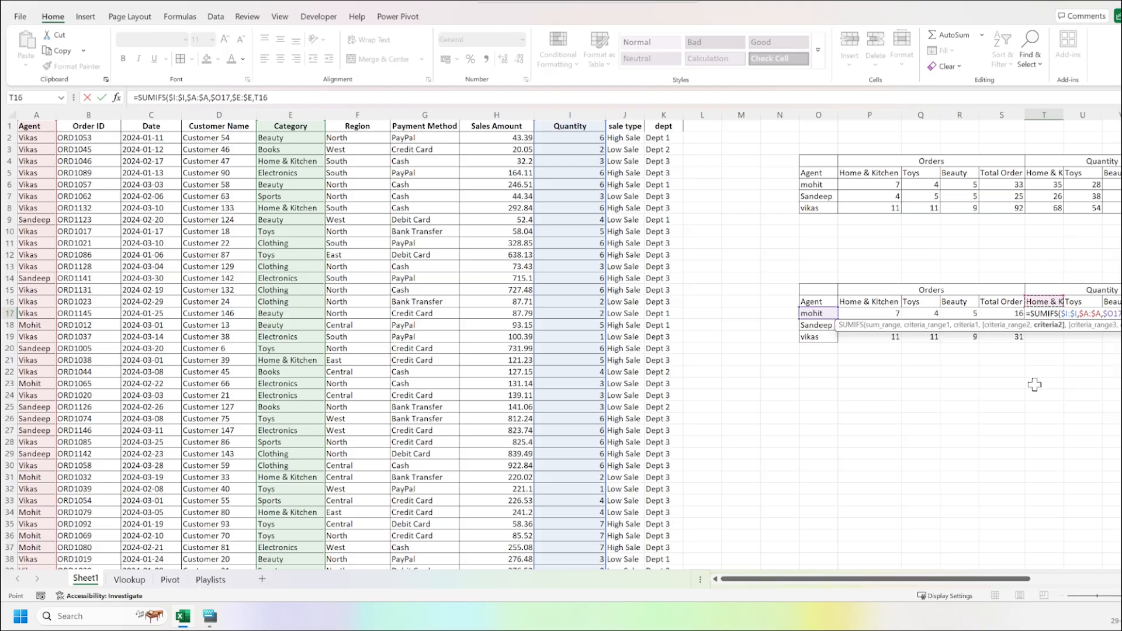
{"action": "key", "text": "F4"}
{"action": "key", "text": "F4"}
{"action": "key", "text": "ctrl+Return"}
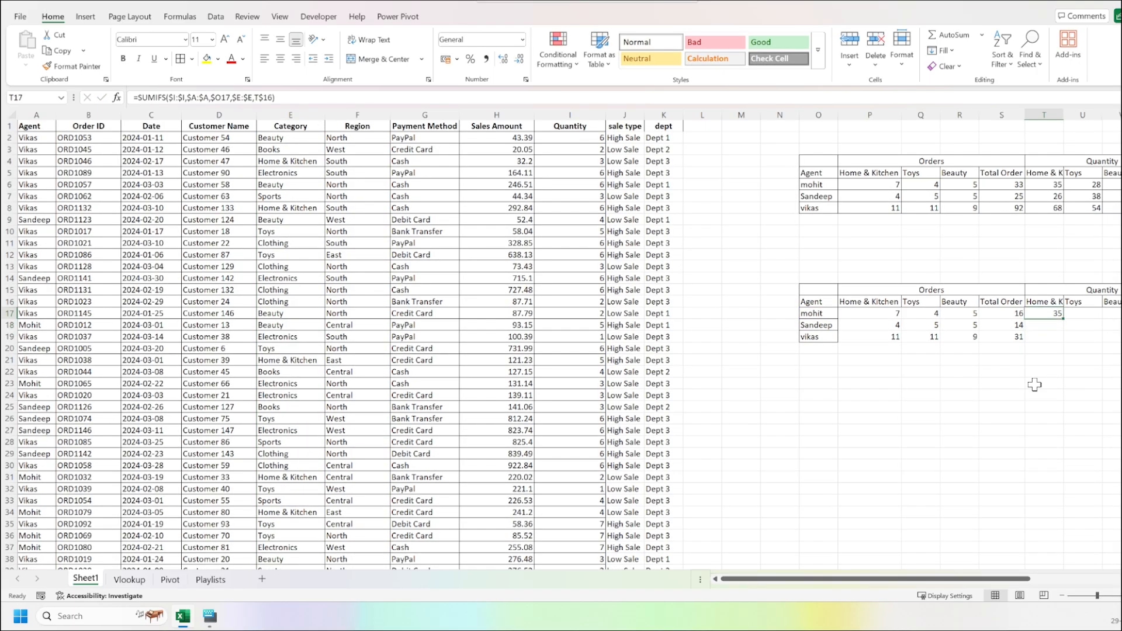
Copy the SUMIFS formula from T17 to the whole range T17:V19 for all agents and categories.
{"action": "key", "text": "Right"}
{"action": "key", "text": "Right"}
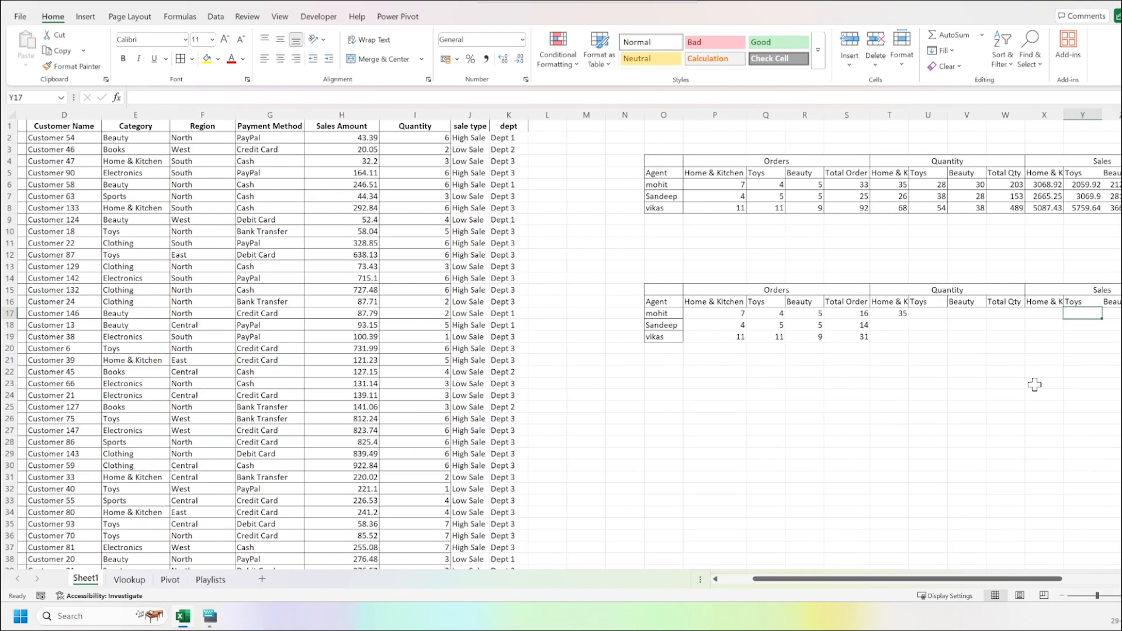
{"action": "key", "text": "Left"}
{"action": "key", "text": "Left"}
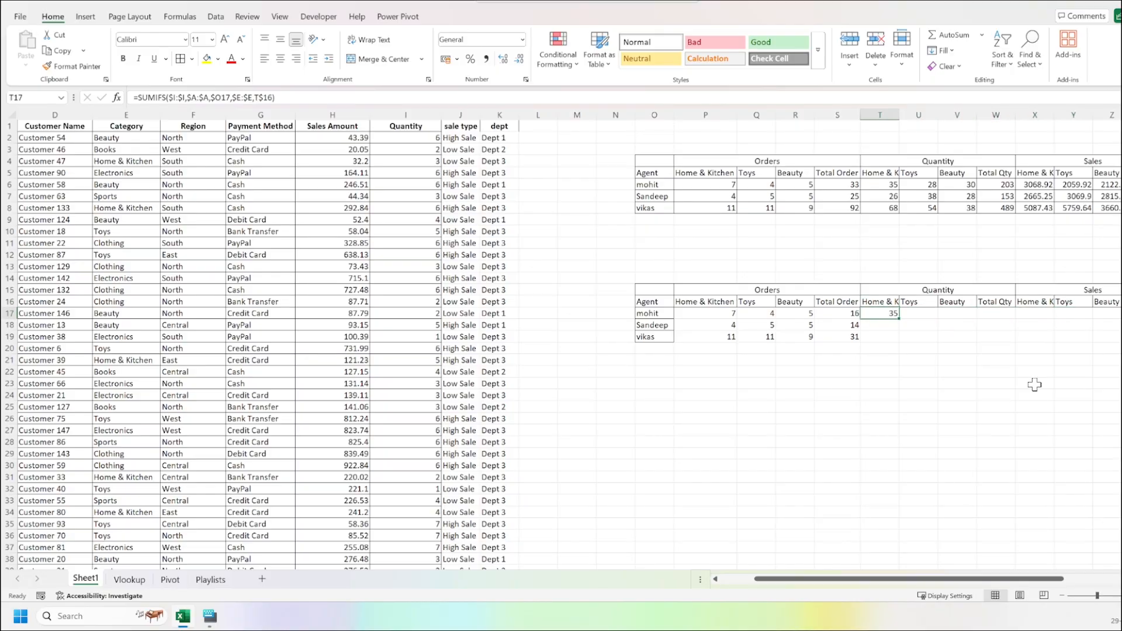
{"action": "key", "text": "shift+Down"}
{"action": "key", "text": "shift+Down"}
{"action": "key", "text": "shift+Up"}
{"action": "key", "text": "shift+Up"}
{"action": "key", "text": "ctrl+c"}
{"action": "key", "text": "shift+Down"}
{"action": "key", "text": "shift+Down"}
{"action": "key", "text": "shift+Right"}
{"action": "key", "text": "shift+Right"}
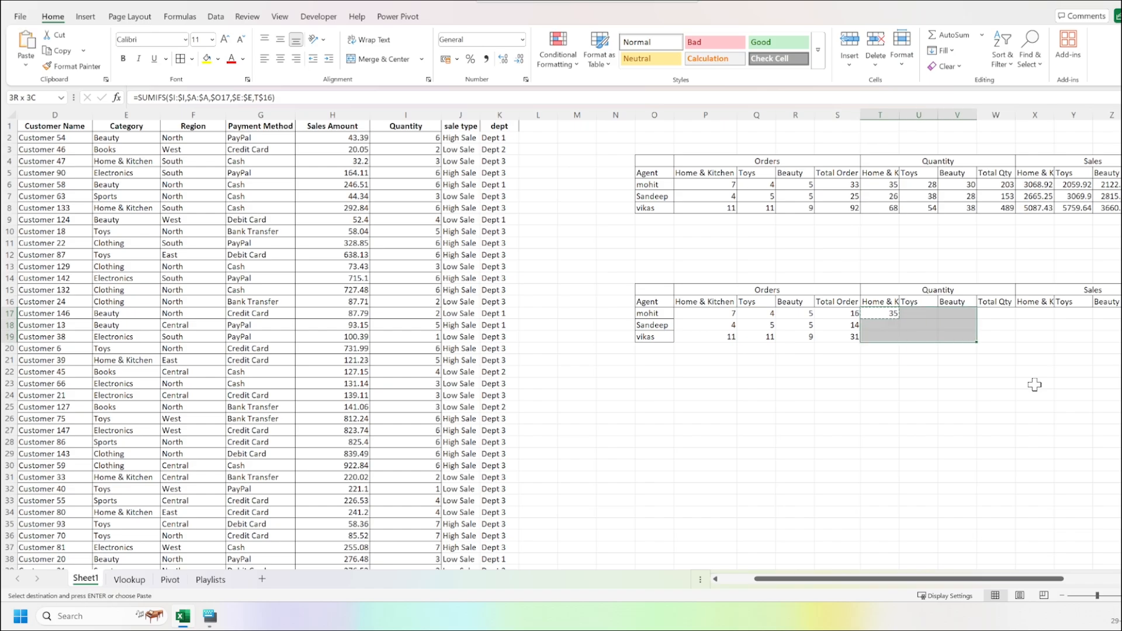
{"action": "key", "text": "ctrl+v"}
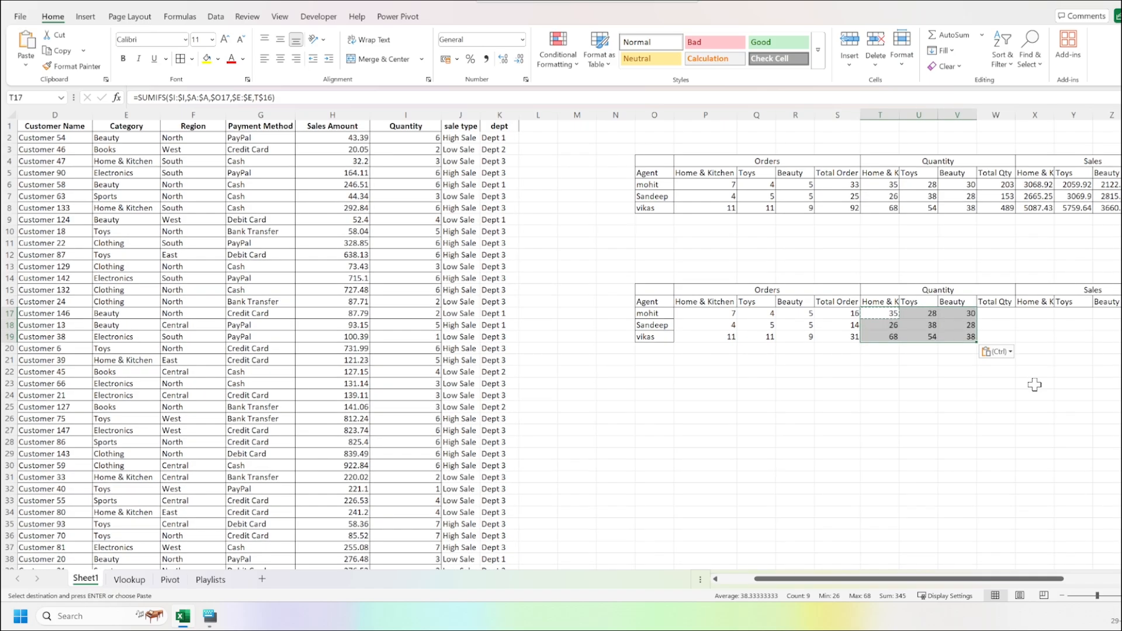
{"action": "key", "text": "Return"}
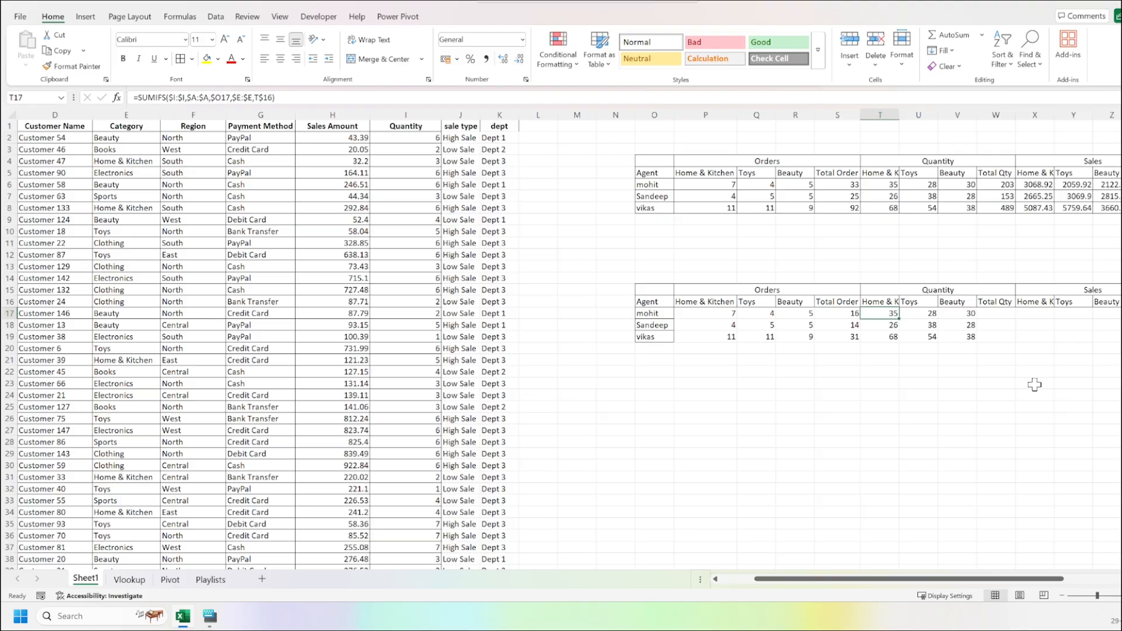
Enter =SUM(T17:V17) in W17 for the first agent's total quantity and fill it down to W19.
{"action": "key", "text": "Right"}
{"action": "key", "text": "Right"}
{"action": "key", "text": "Right"}
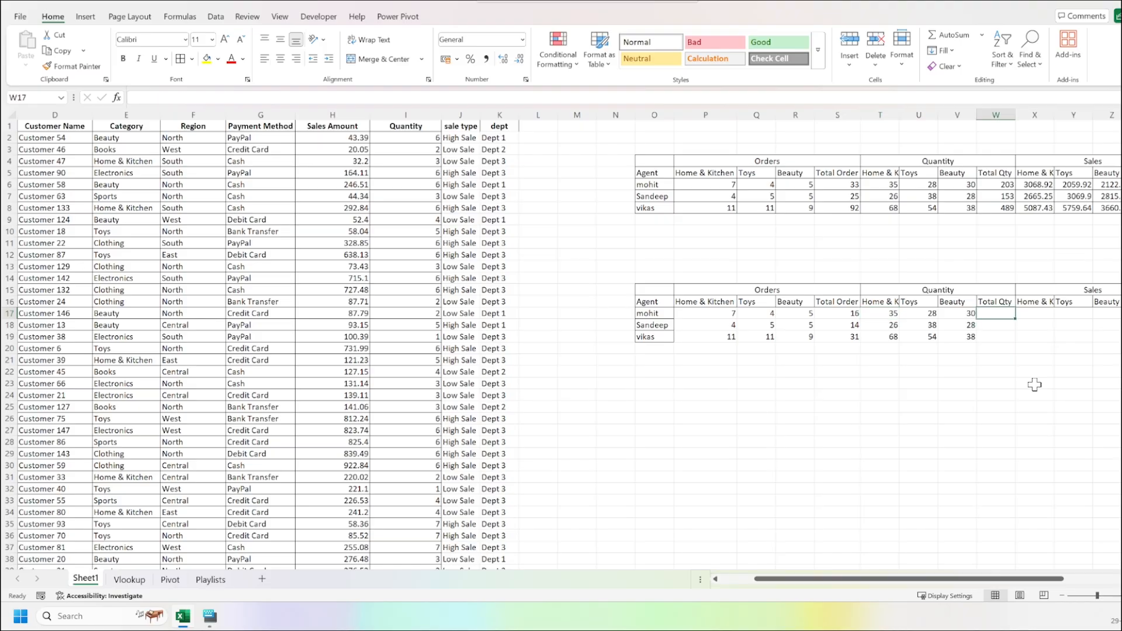
{"action": "key", "text": "alt+equal"}
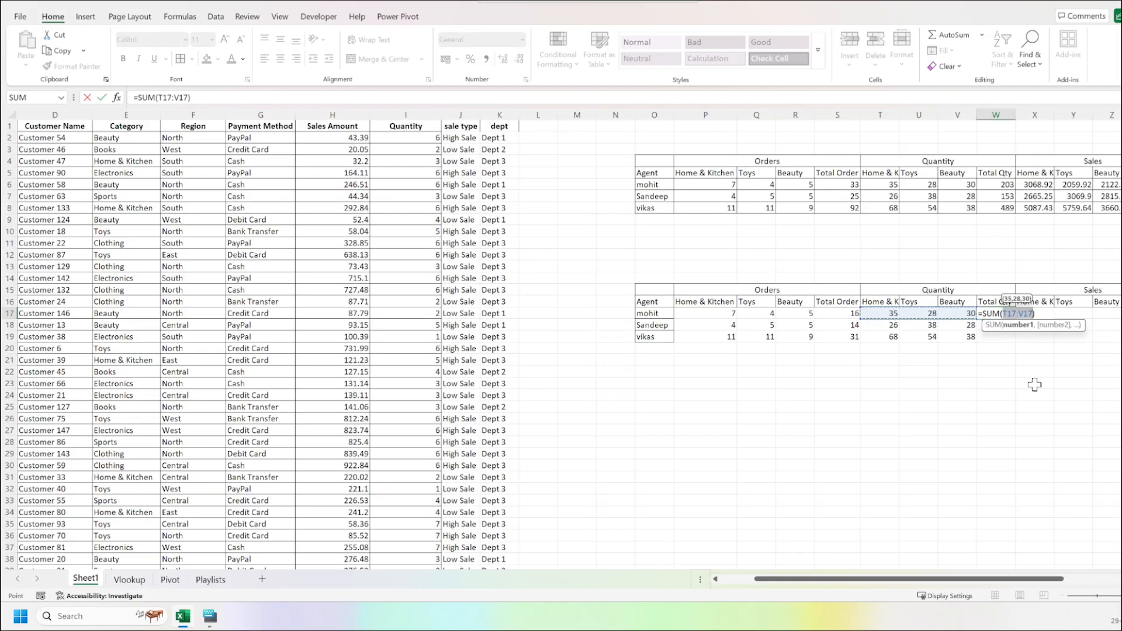
{"action": "key", "text": "Return"}
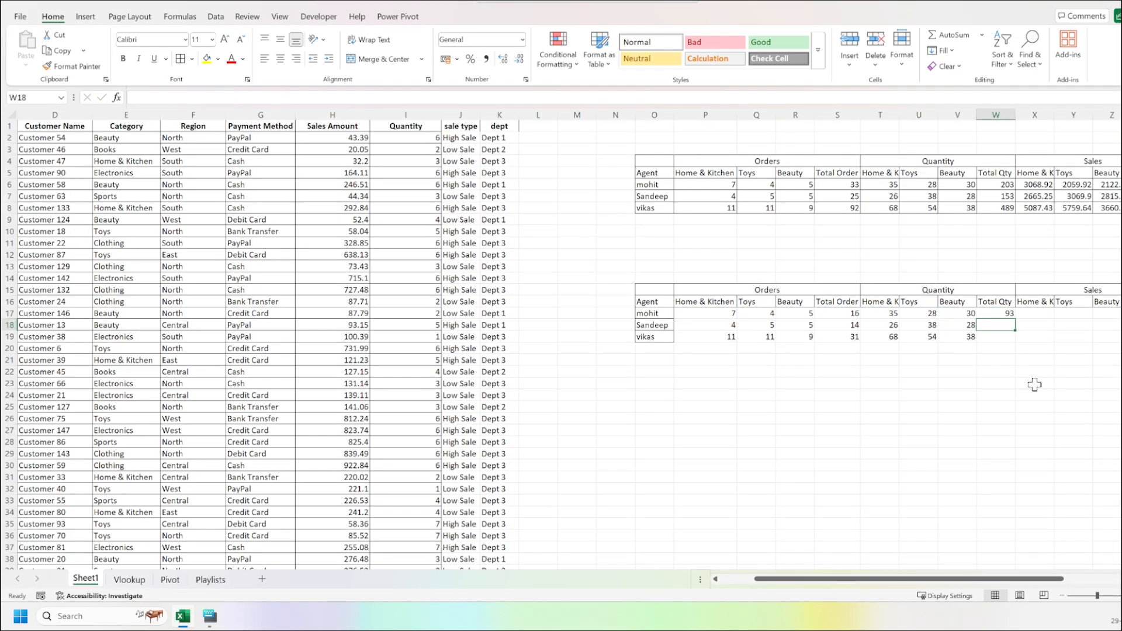
{"action": "key", "text": "ctrl+d"}
{"action": "key", "text": "Down"}
{"action": "key", "text": "ctrl+d"}
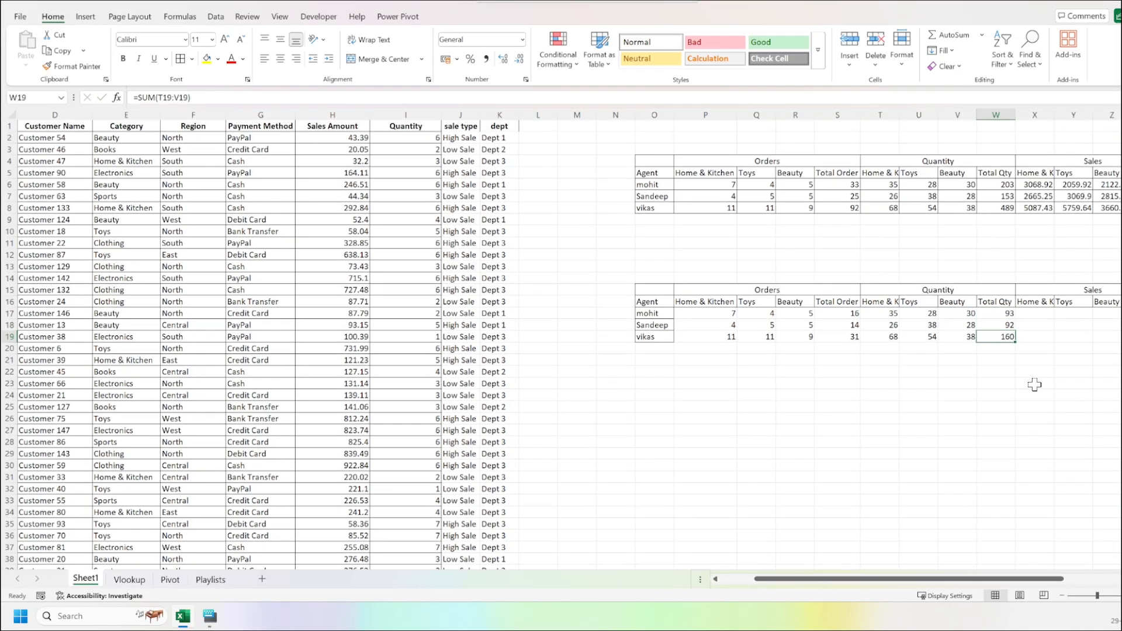
Unmerge the Sales header in X15:AA15, and merge and center it again.
{"action": "key", "text": "Right"}
{"action": "key", "text": "Right"}
{"action": "key", "text": "Right"}
{"action": "key", "text": "Right"}
{"action": "key", "text": "Up"}
{"action": "key", "text": "Up"}
{"action": "key", "text": "Up"}
{"action": "key", "text": "Up"}
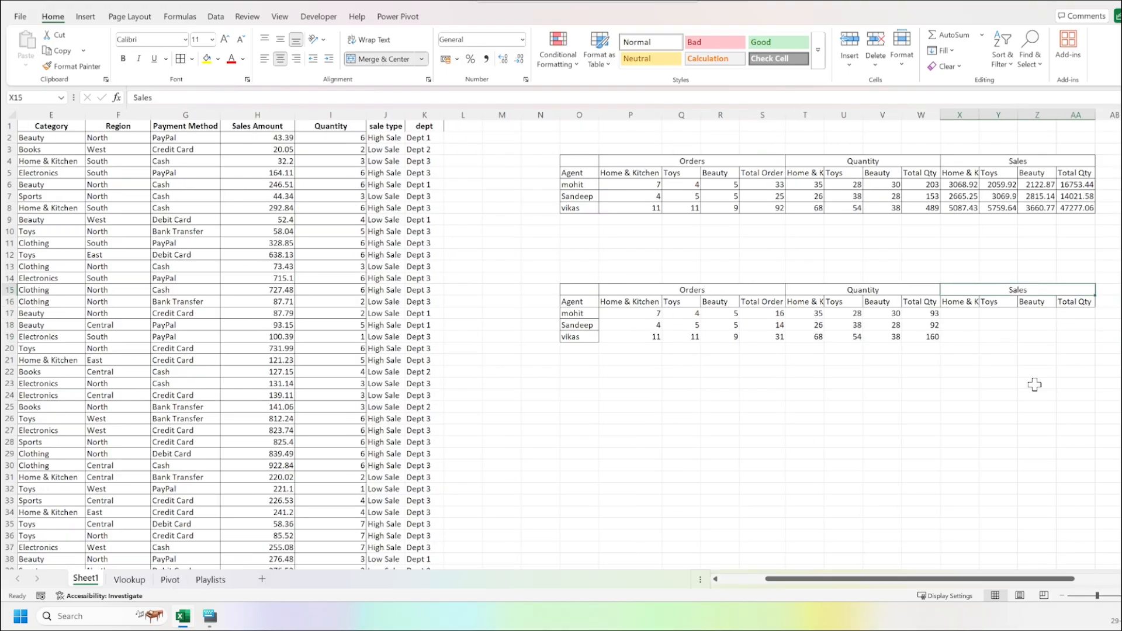
{"action": "left_click", "coordinate": [365, 61]}
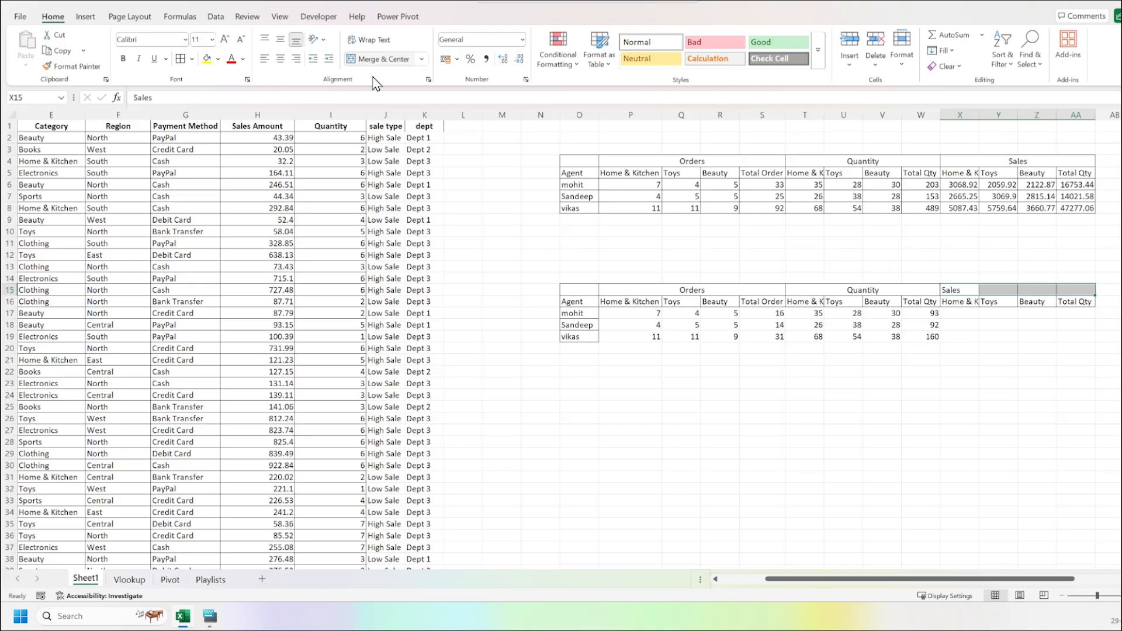
{"action": "left_click", "coordinate": [376, 61]}
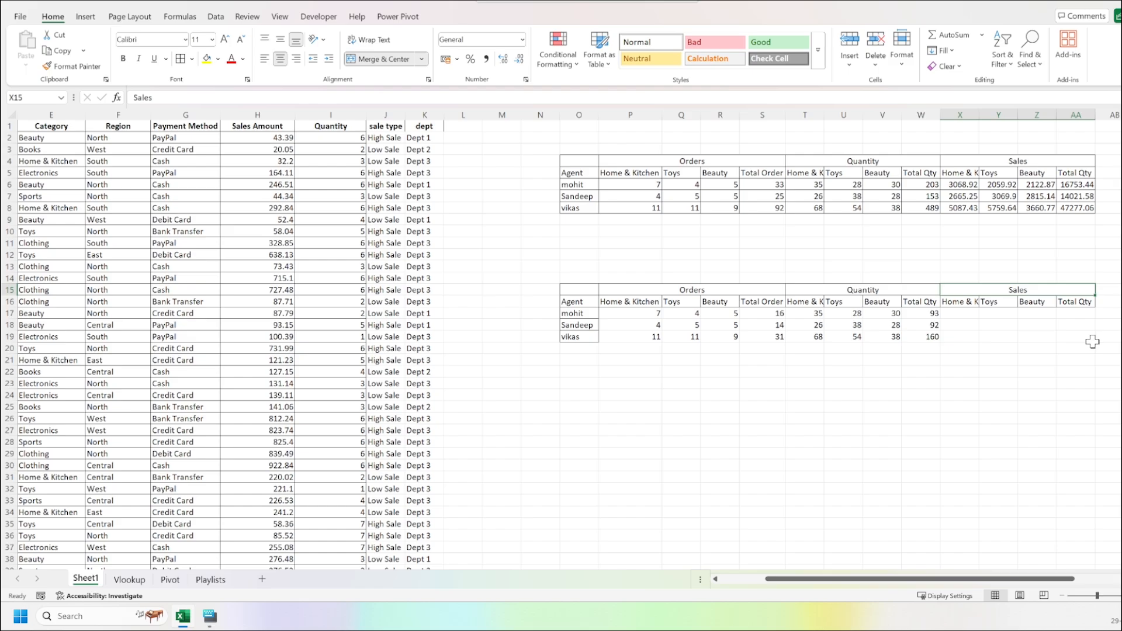
{"action": "left_click", "coordinate": [1104, 372]}
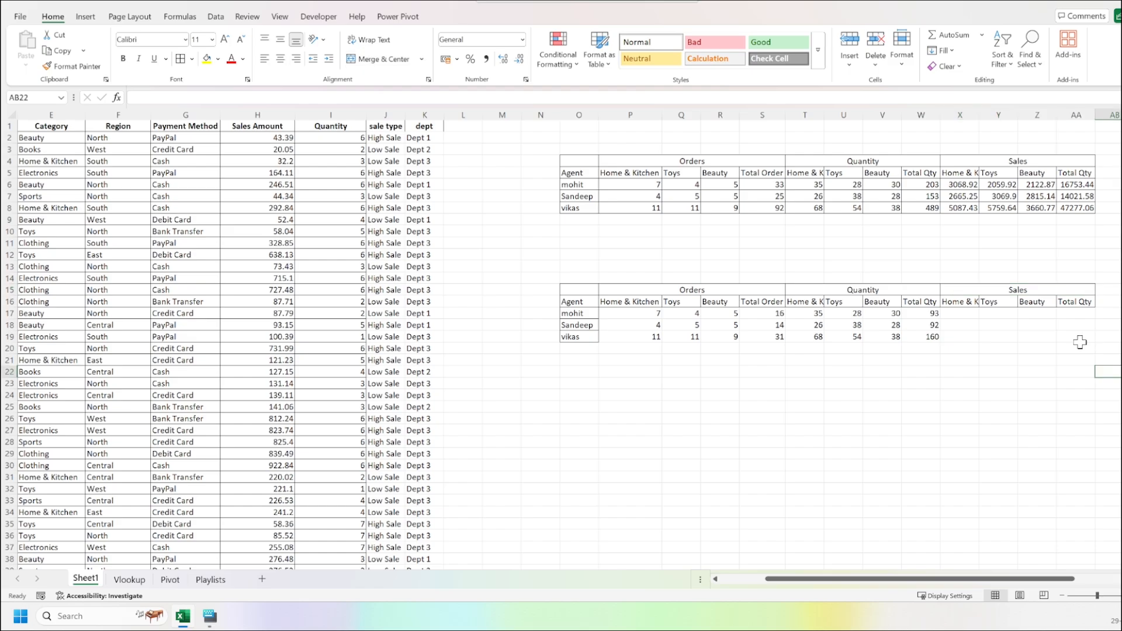
Apply borders to all cells of the new summary table, including the empty Sales cells.
{"action": "left_click_drag", "start_coordinate": [959, 316], "coordinate": [576, 291]}
{"action": "left_click", "coordinate": [178, 65]}
{"action": "left_click", "coordinate": [846, 383]}
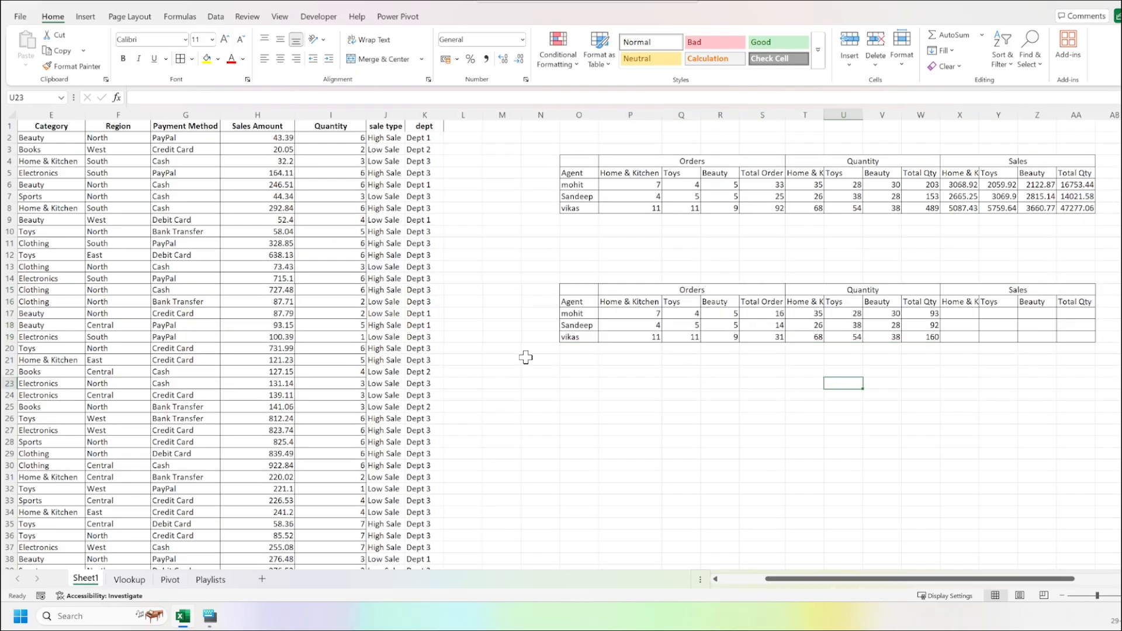
{"action": "left_click", "coordinate": [18, 17]}
{"action": "left_click", "coordinate": [35, 177]}
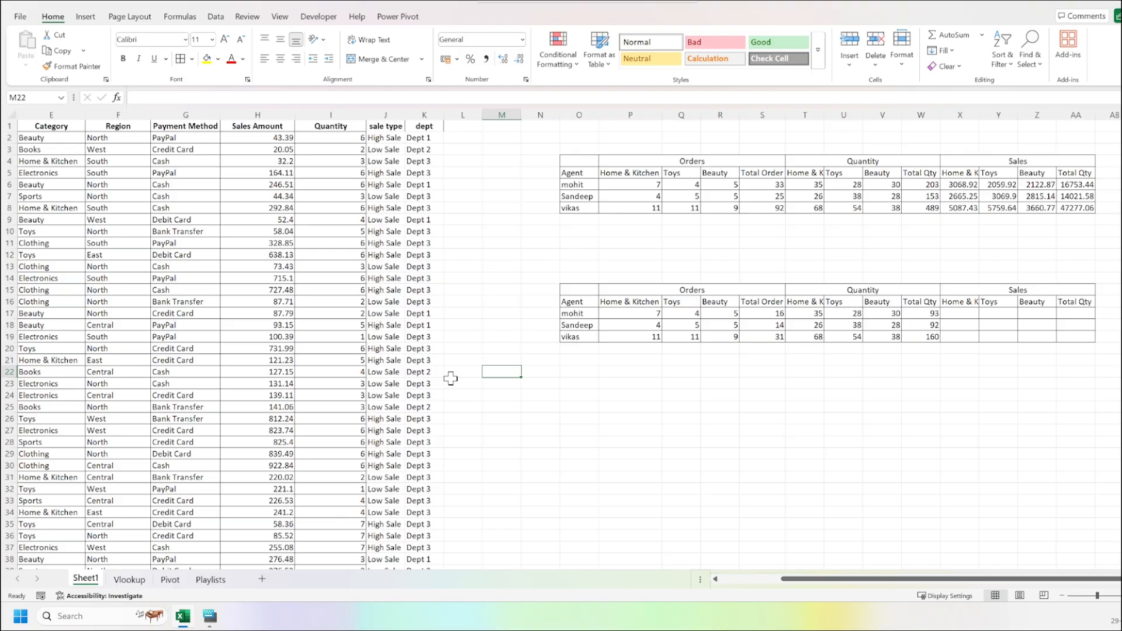
Format the Orders, Quantity and Sales header row of the new table with a light fill and bold text.
{"action": "left_click_drag", "start_coordinate": [747, 296], "coordinate": [1017, 291]}
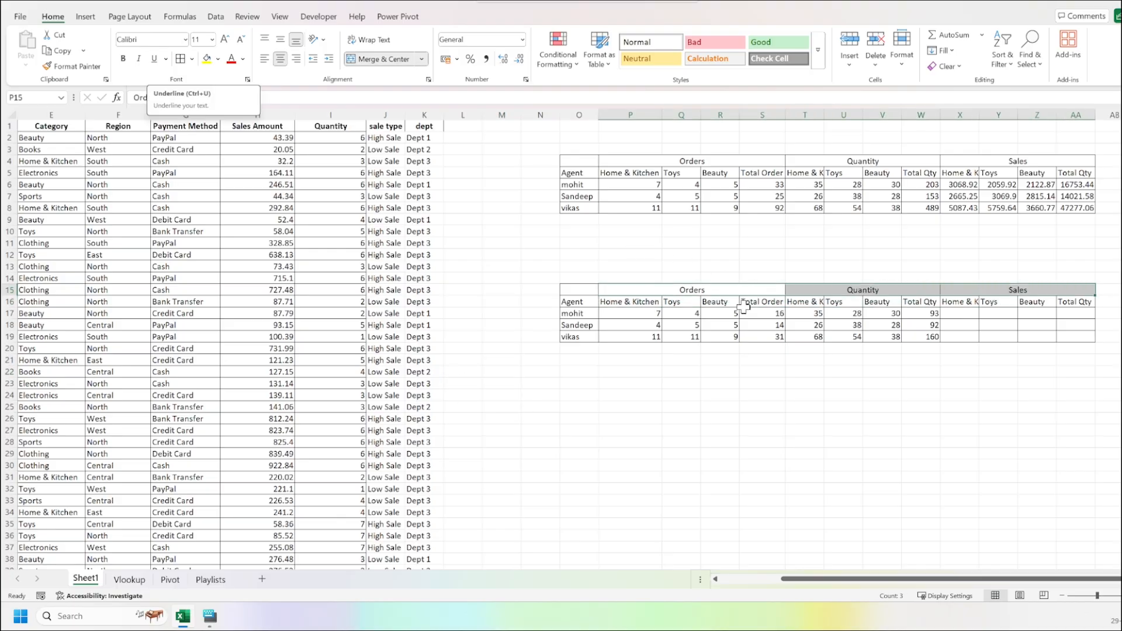
{"action": "left_click", "coordinate": [762, 419]}
{"action": "left_click_drag", "start_coordinate": [619, 288], "coordinate": [1009, 286]}
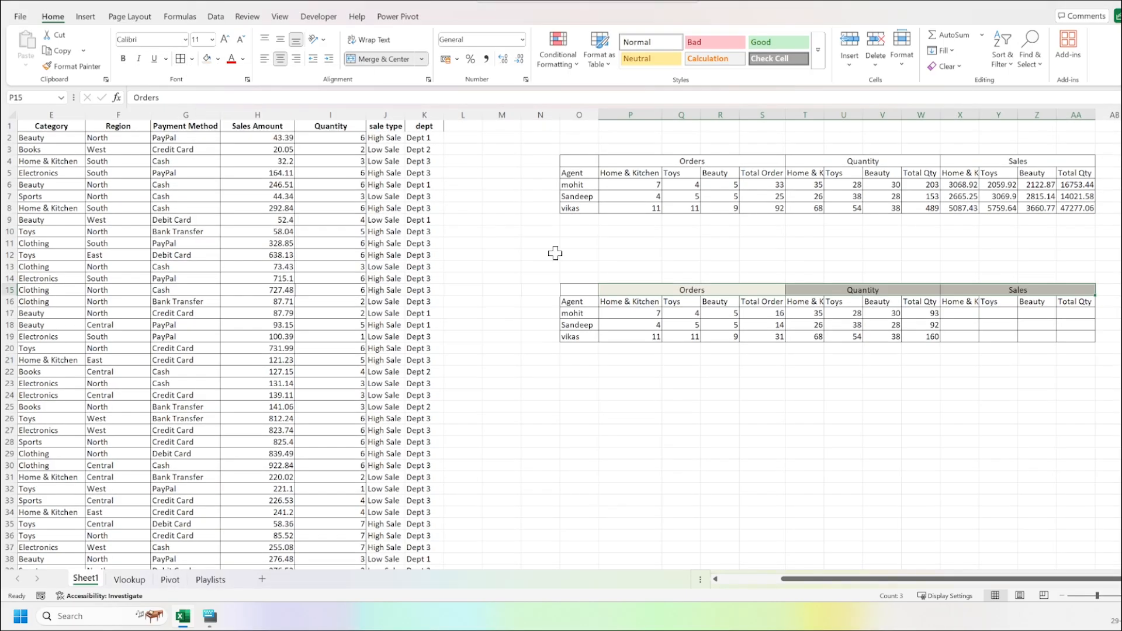
{"action": "left_click", "coordinate": [123, 59]}
{"action": "left_click", "coordinate": [630, 360]}
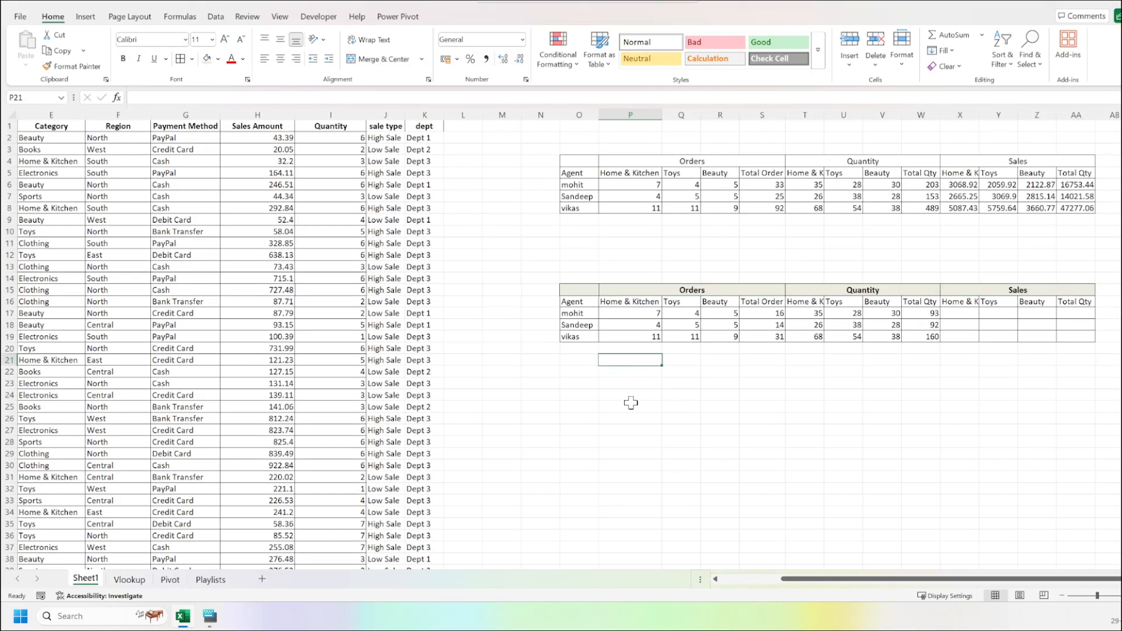